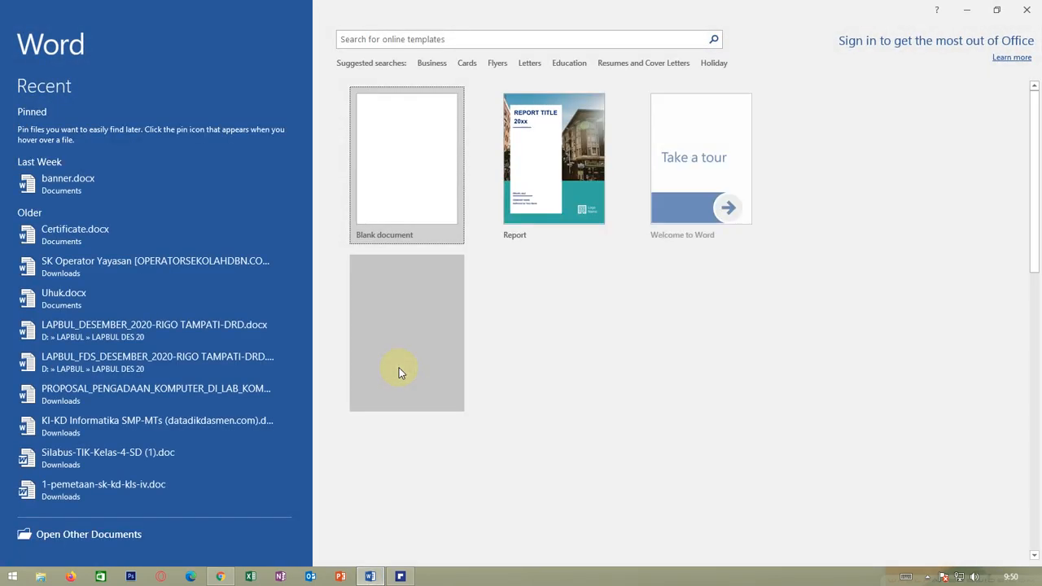
# Step: Start a blank document titled 'Membuat Kartu Nama' at 18 pt, with an empty line below
pyautogui.click(400, 172)
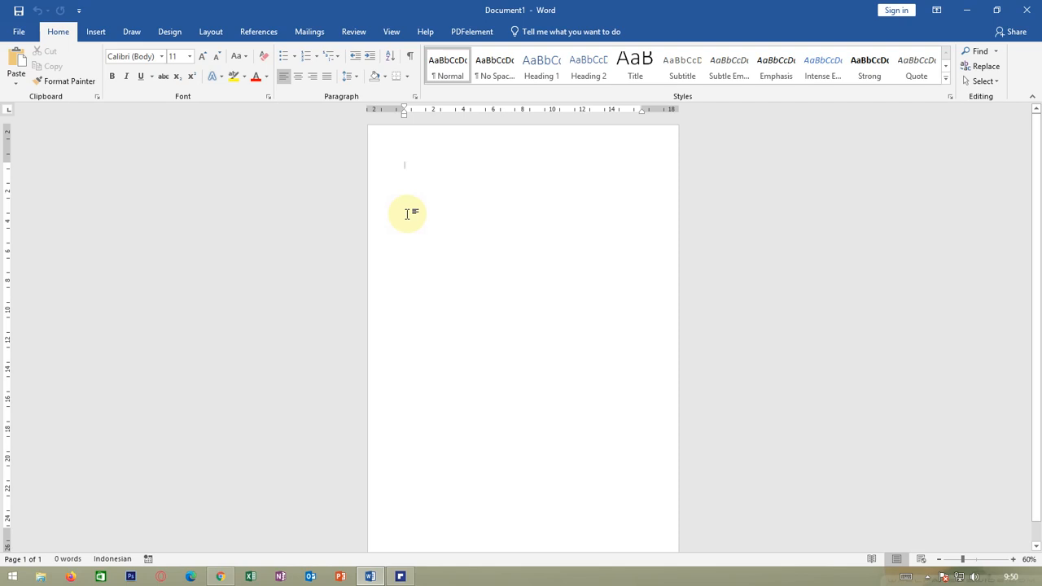
pyautogui.write('Membuat')
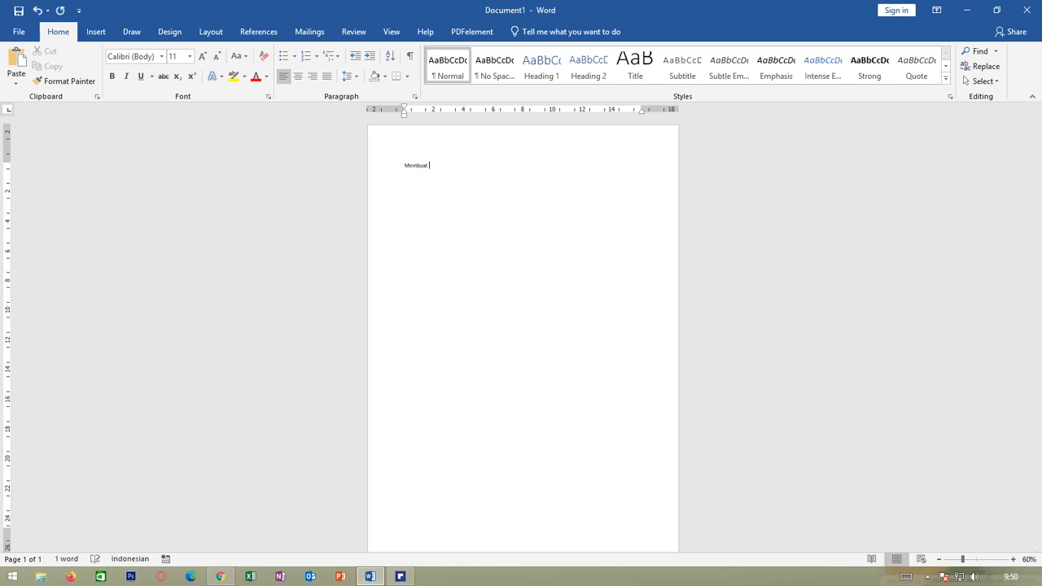
pyautogui.write(' Katritu Nama')
pyautogui.hotkey('ctrl', 'a')
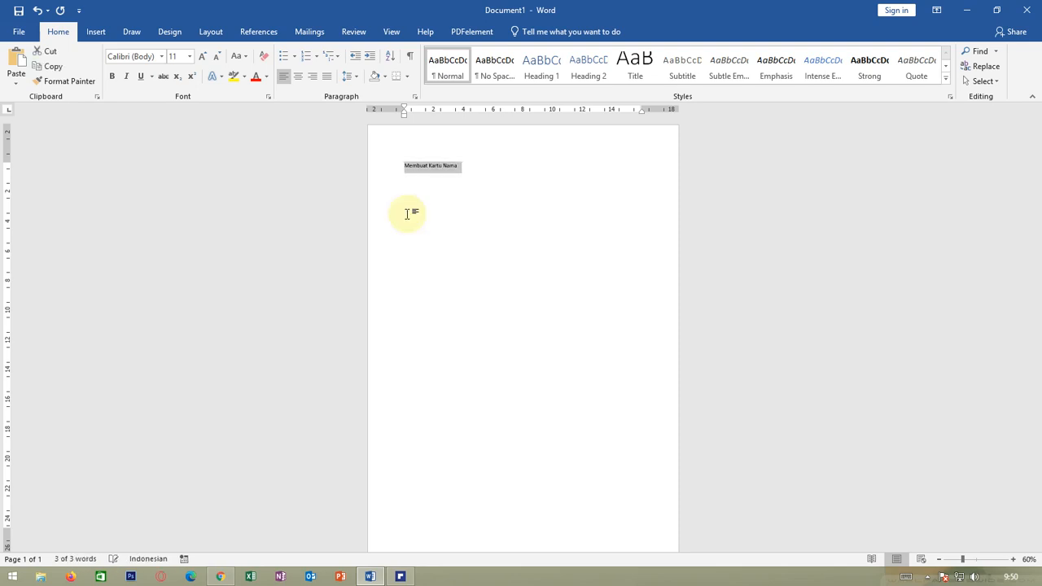
pyautogui.hotkey('ctrl', 'shift', '.')
pyautogui.hotkey('ctrl', 'shift', '.')
pyautogui.hotkey('ctrl', 'shift', '.')
pyautogui.hotkey('ctrl', 'shift', '.')
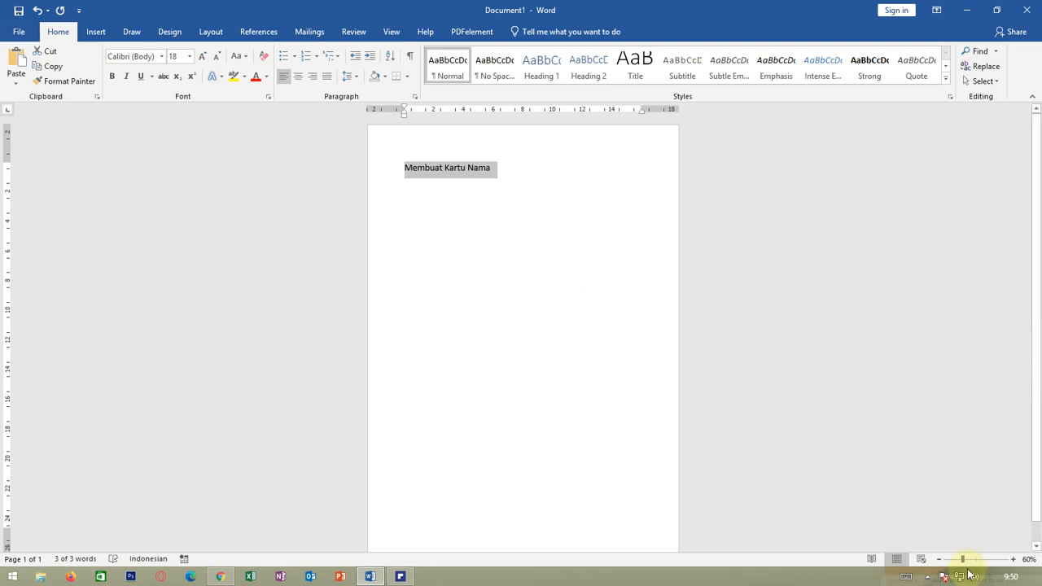
pyautogui.moveTo(963, 560); pyautogui.dragTo(973, 560)
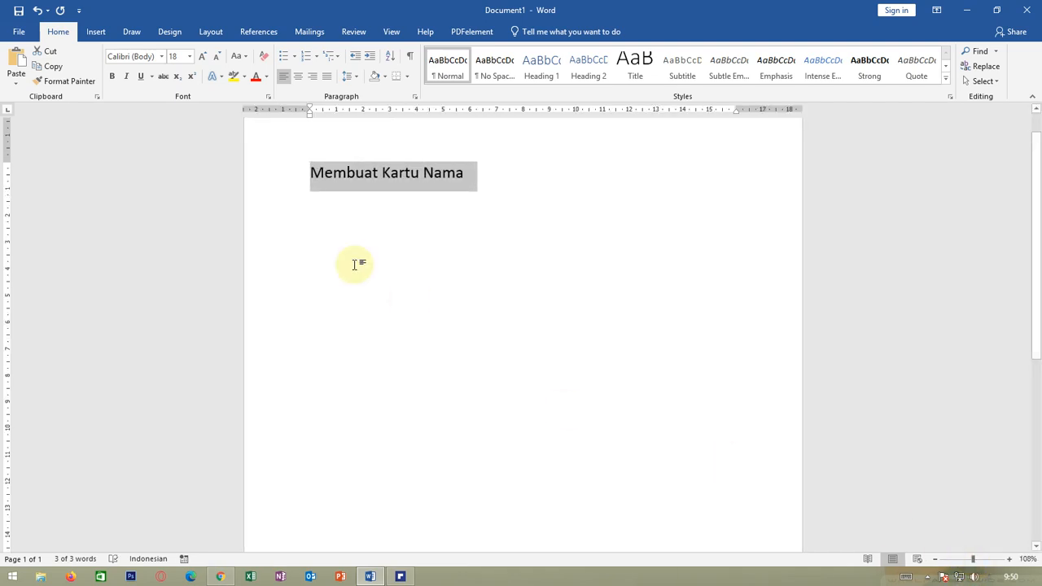
pyautogui.click(460, 249)
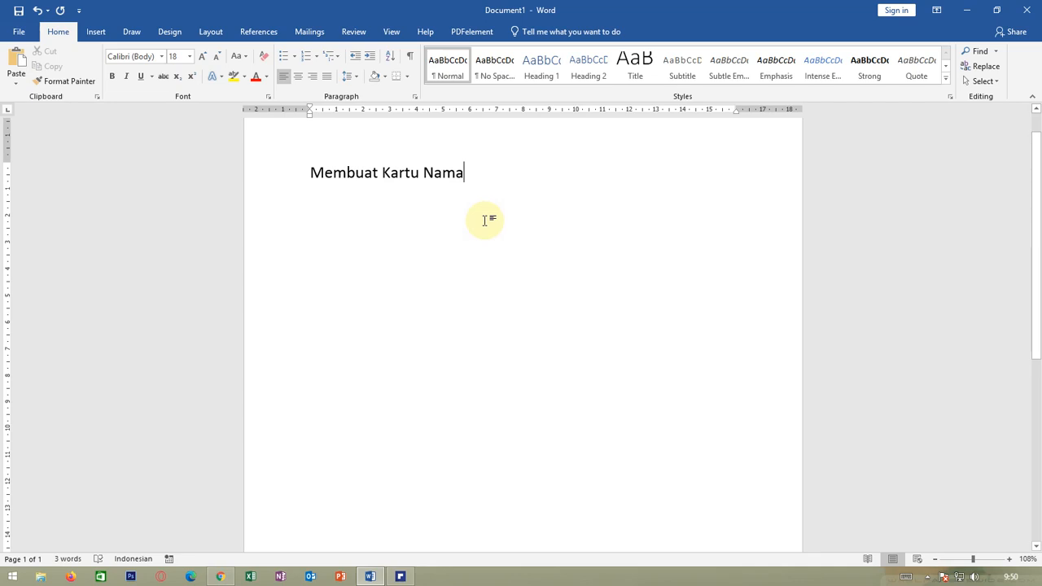
pyautogui.press('Return')
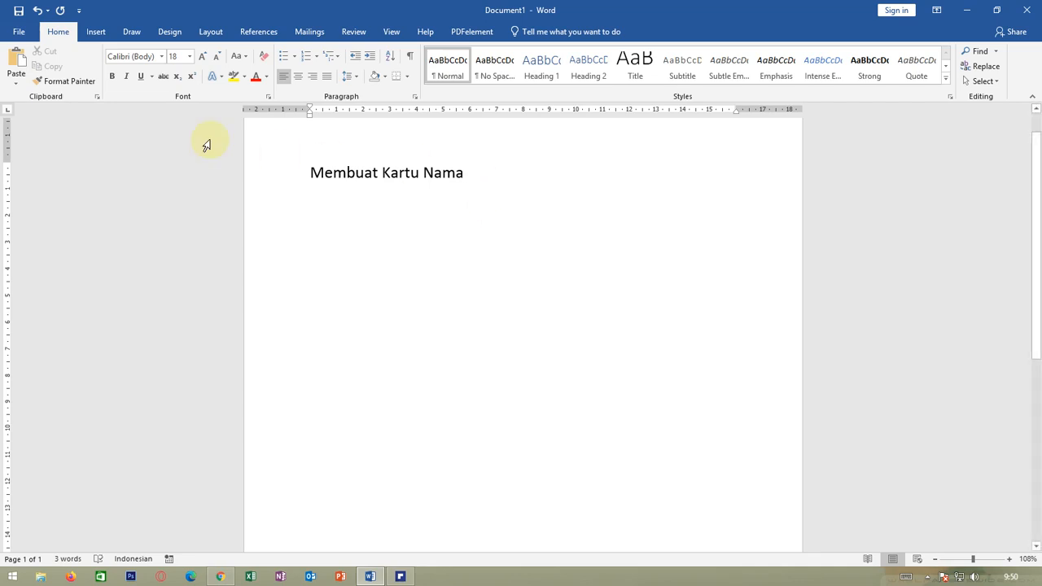
pyautogui.click(98, 37)
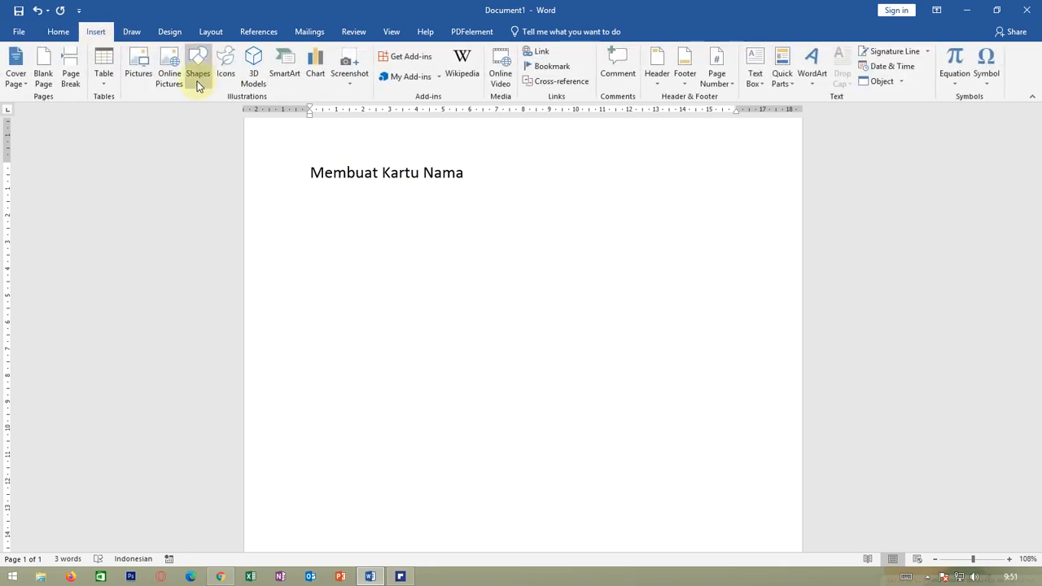
# Step: Draw a rectangle on the page below the title
pyautogui.click(198, 81)
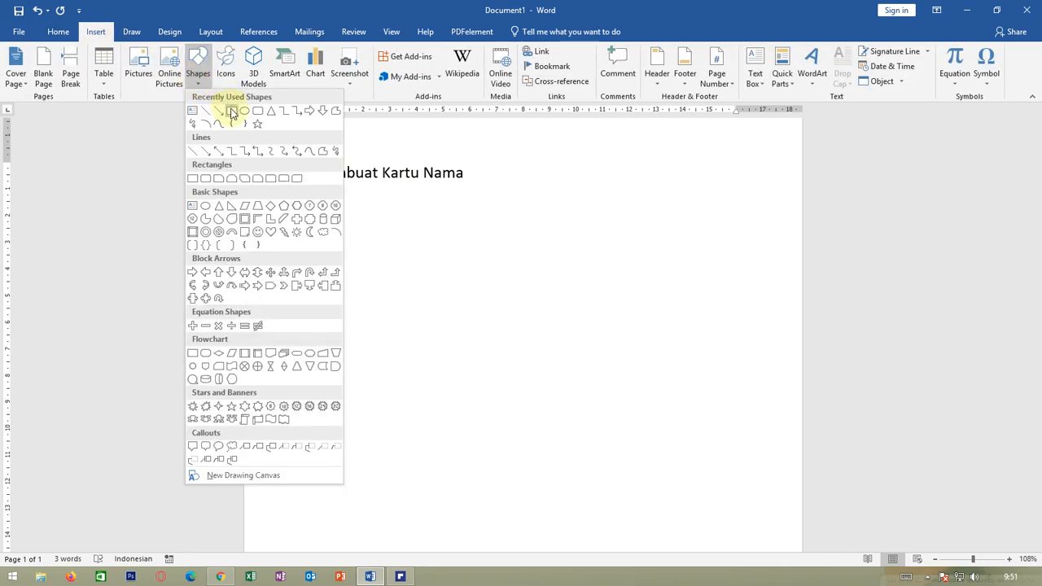
pyautogui.click(232, 112)
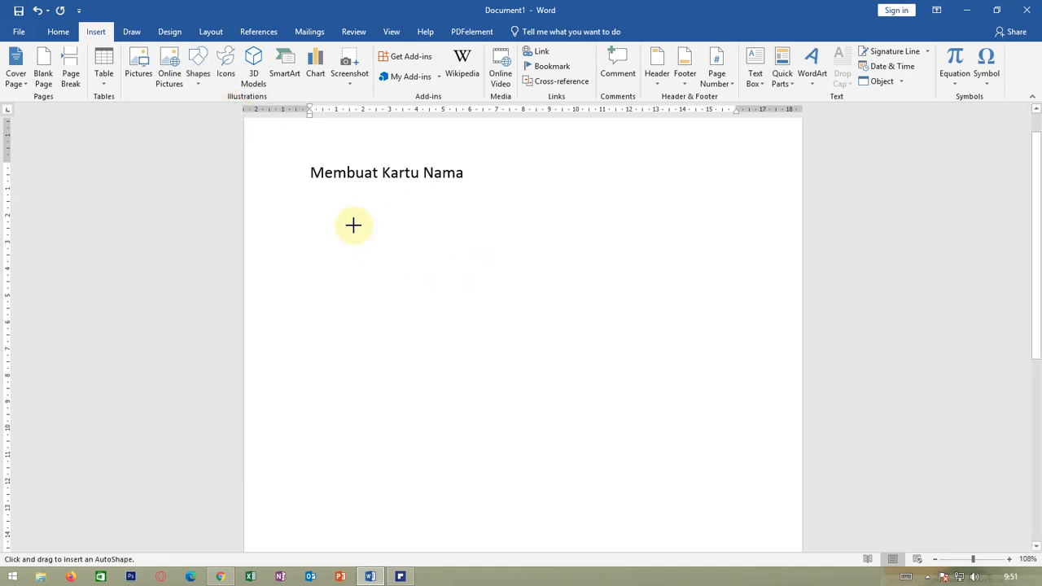
pyautogui.moveTo(345, 206)
pyautogui.mouseDown()
pyautogui.moveTo(658, 370)
pyautogui.moveTo(649, 405)
pyautogui.moveTo(660, 402)
pyautogui.mouseUp()
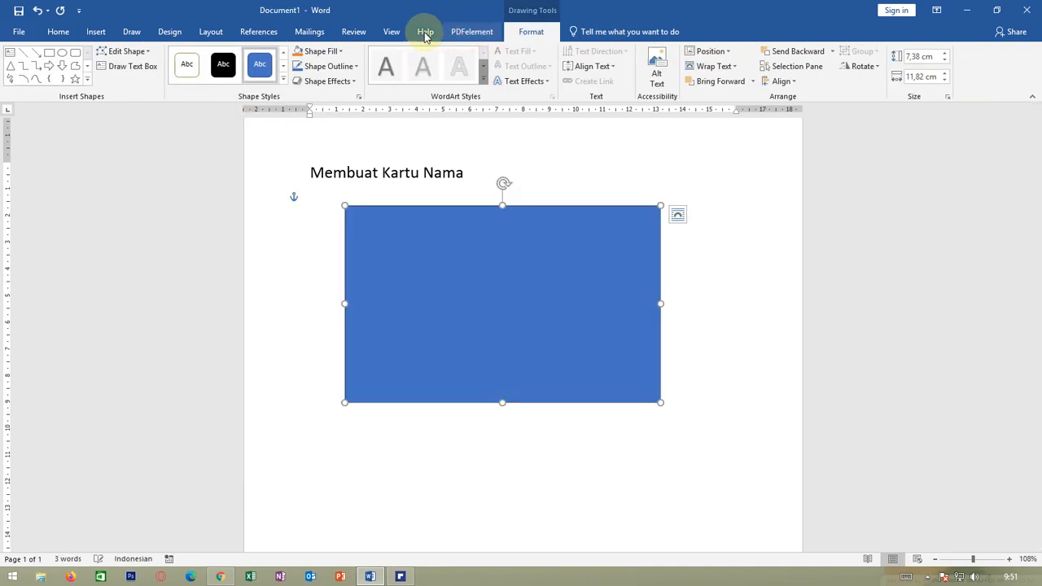
# Step: Size the rectangle to 8 cm wide by 5,5 cm high
pyautogui.click(937, 75)
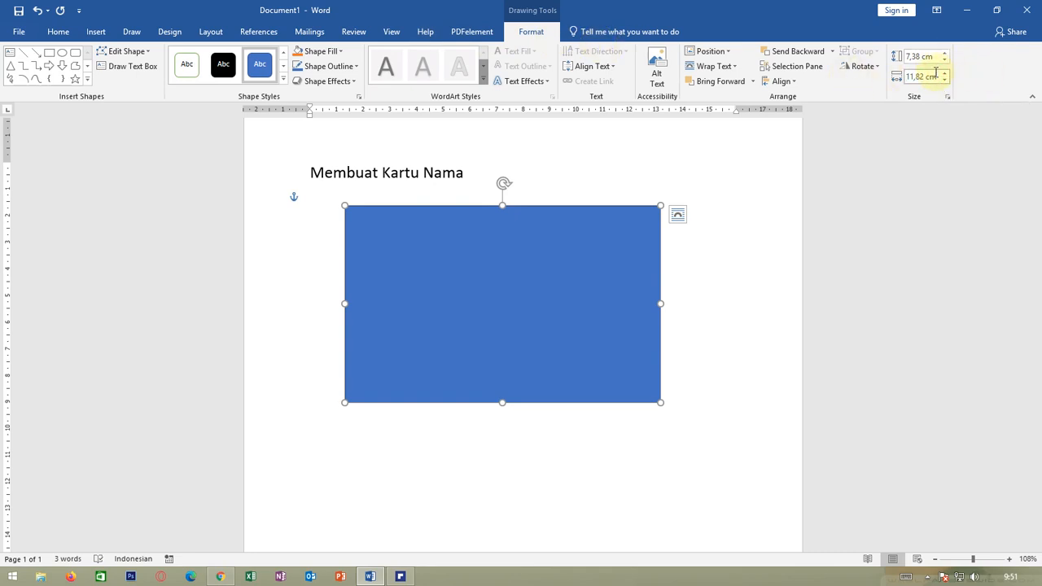
pyautogui.moveTo(937, 75); pyautogui.dragTo(899, 77)
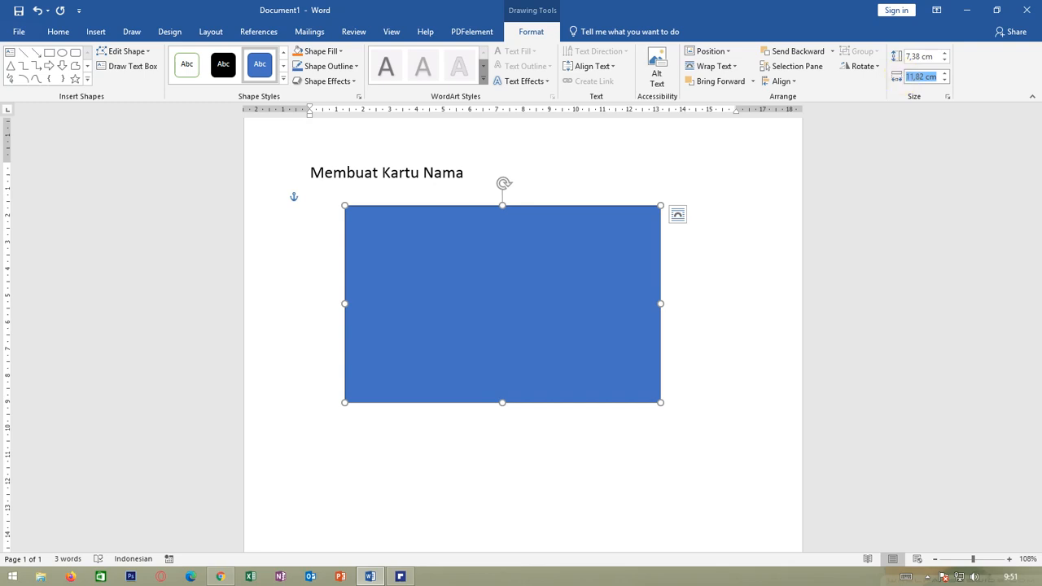
pyautogui.write('8')
pyautogui.click(936, 57)
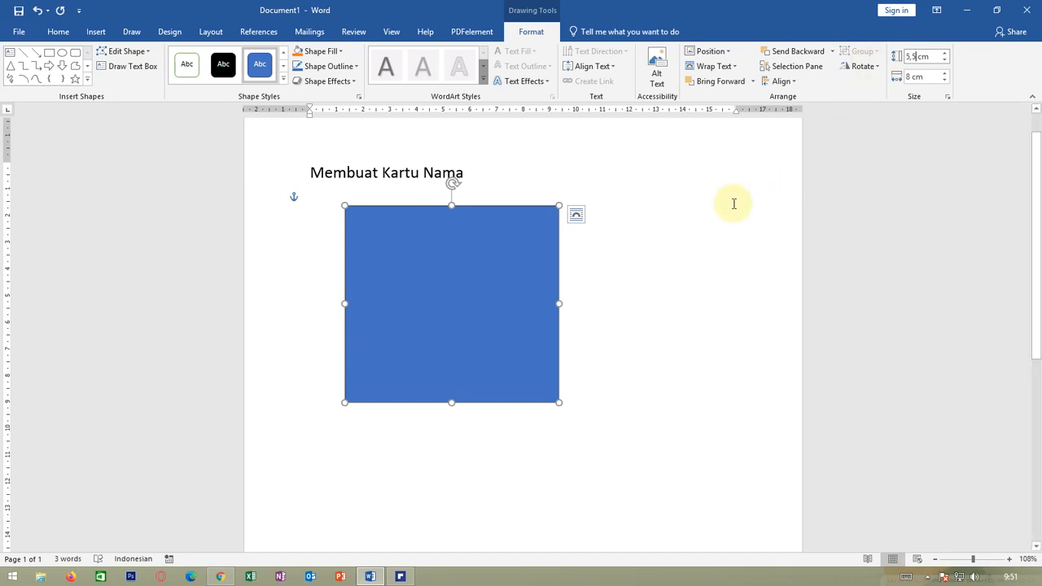
pyautogui.press('Return')
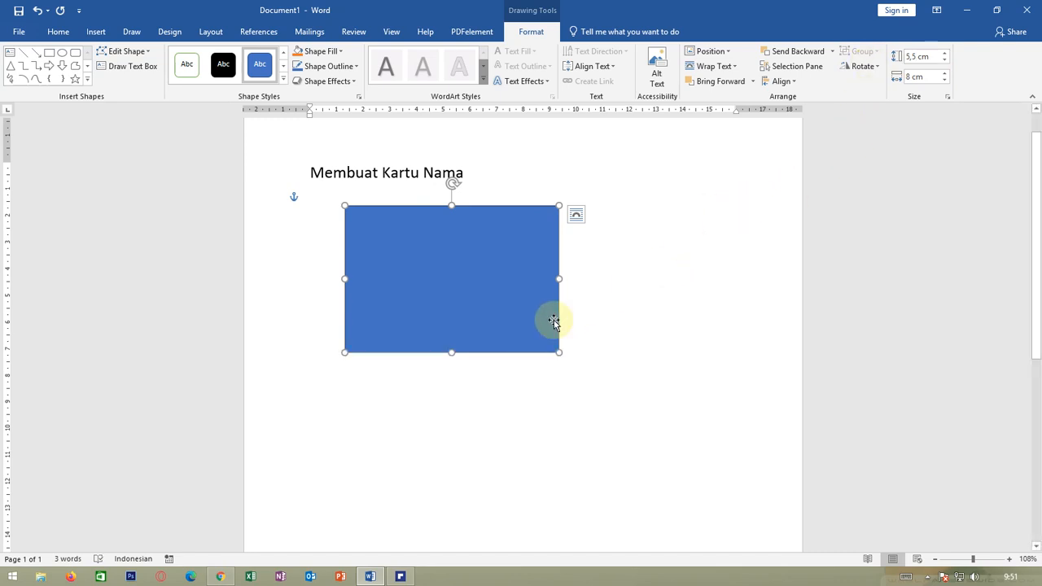
pyautogui.click(639, 288)
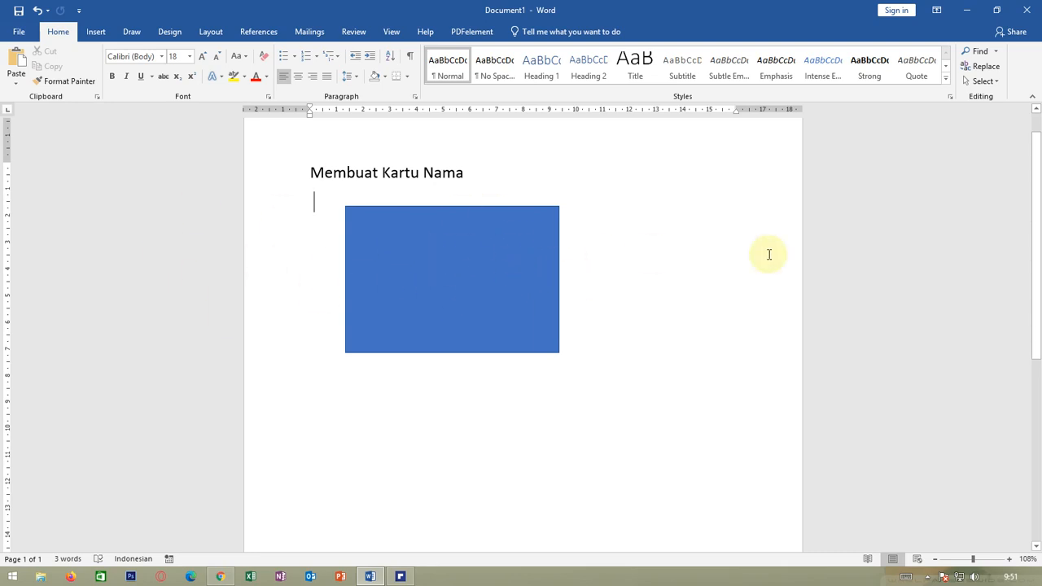
pyautogui.click(521, 247)
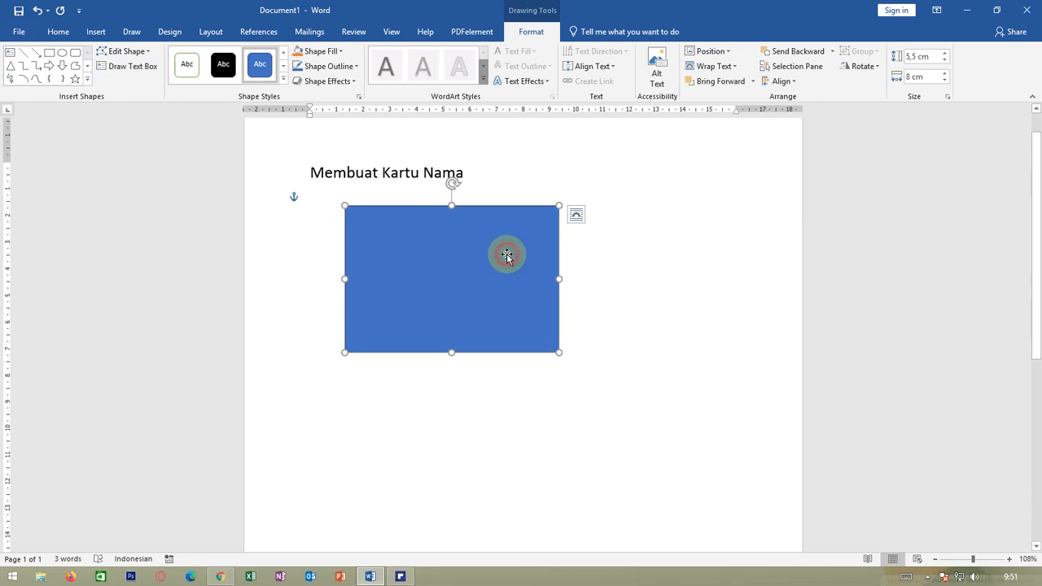
# Step: Review the rectangle's Format Shape settings and confirm its 5,5 × 8 cm size in the Layout dialog
pyautogui.rightClick(468, 293)
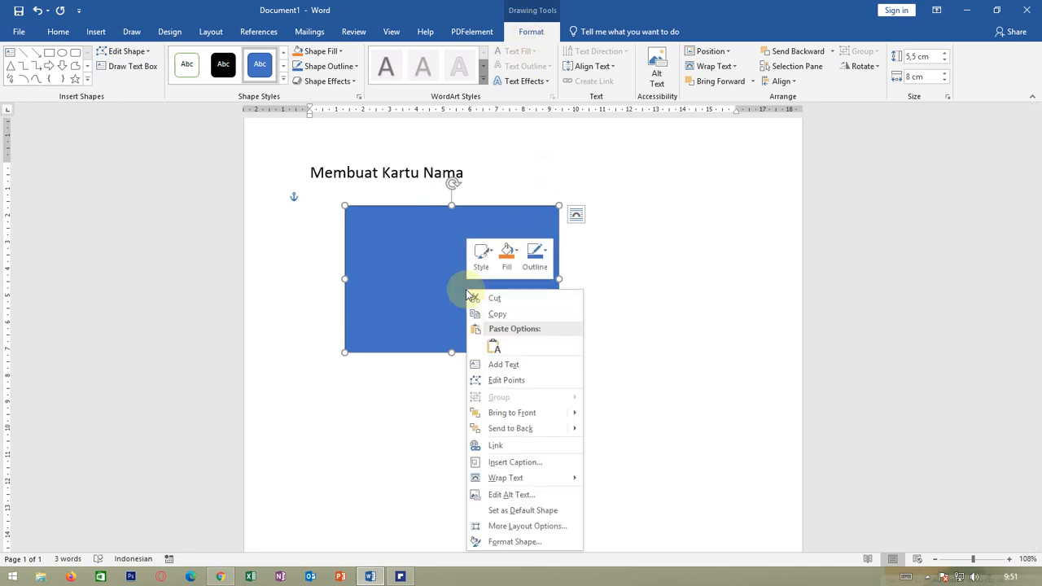
pyautogui.click(513, 542)
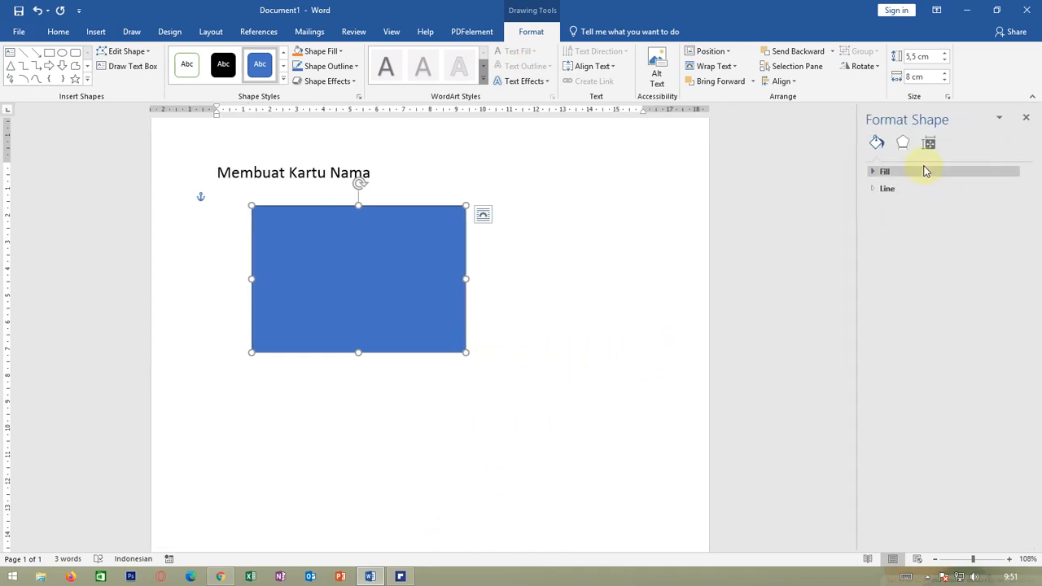
pyautogui.click(932, 152)
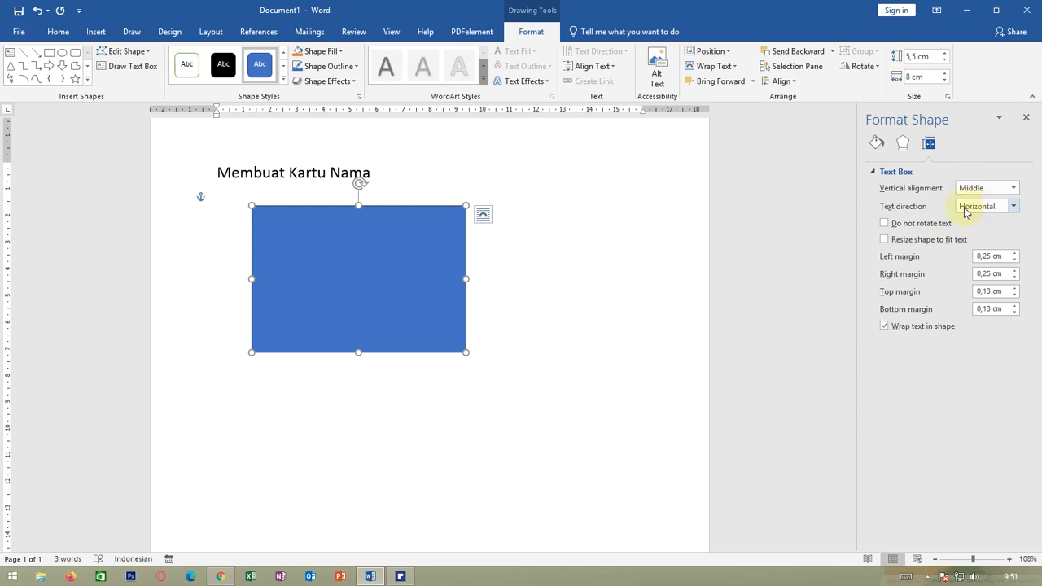
pyautogui.click(902, 142)
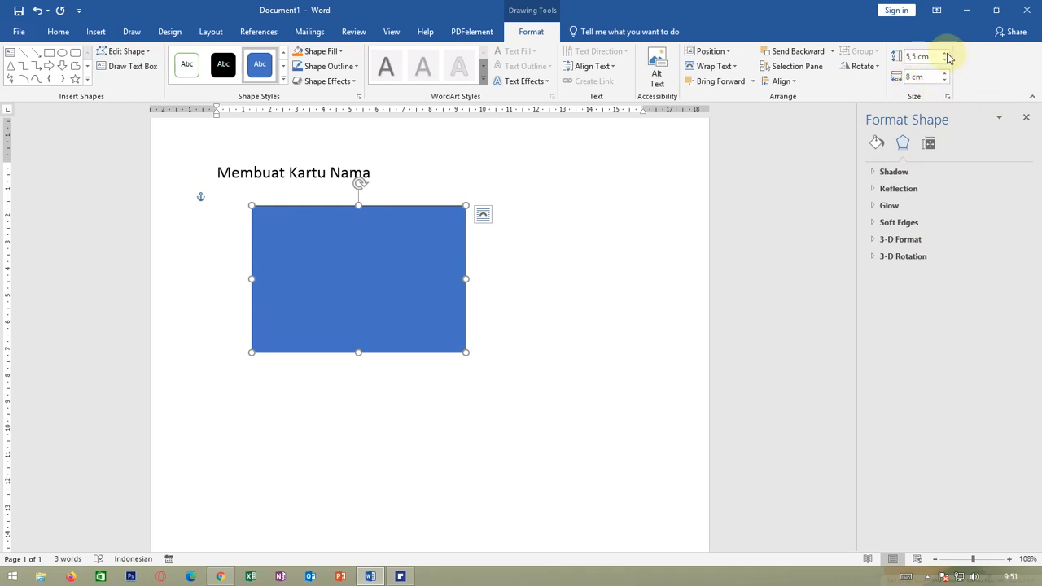
pyautogui.click(948, 97)
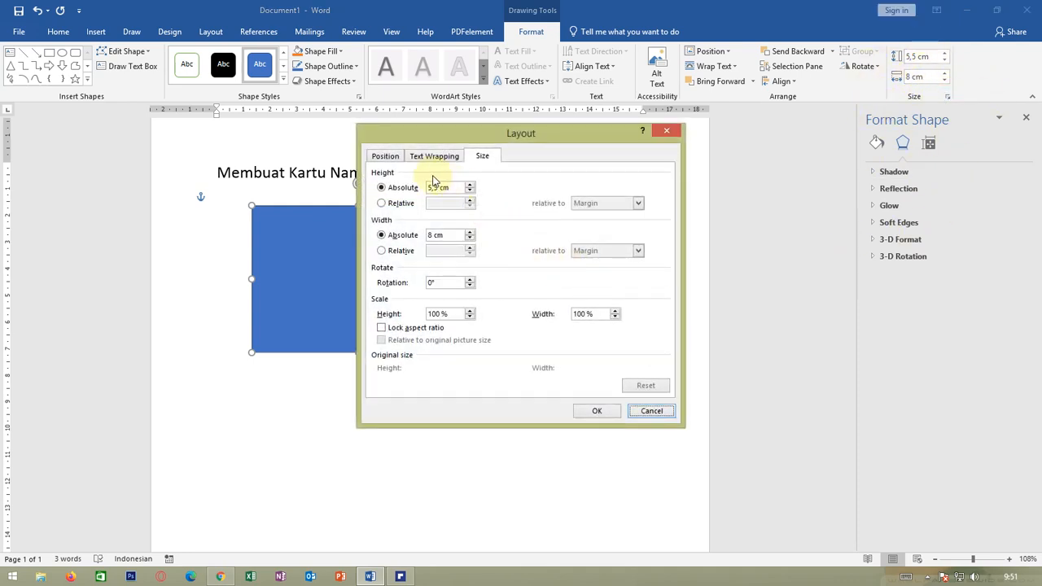
pyautogui.click(598, 412)
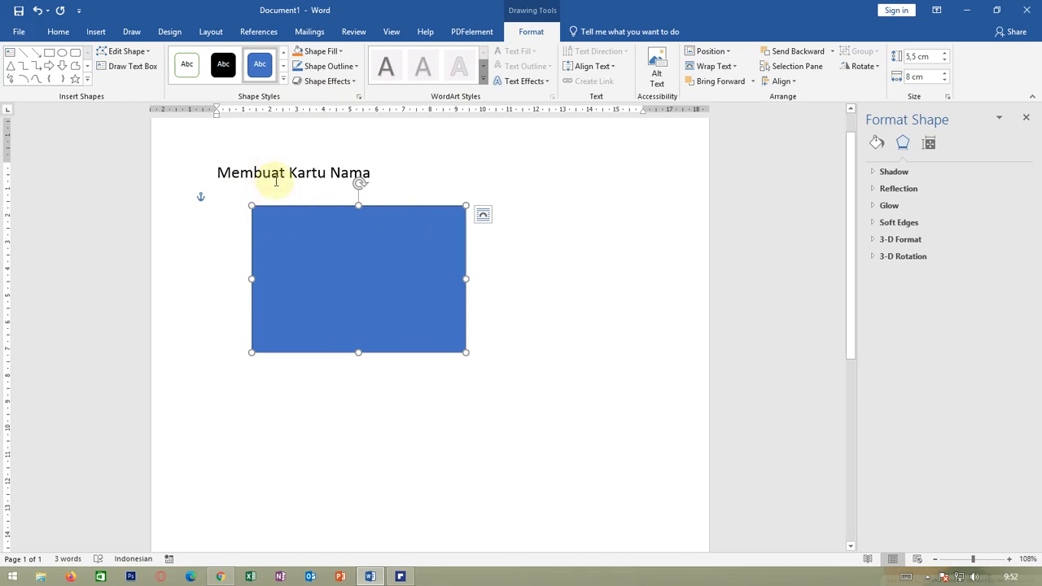
# Step: Give the rectangle a gradient fill and remove its two middle gradient stops
pyautogui.click(333, 57)
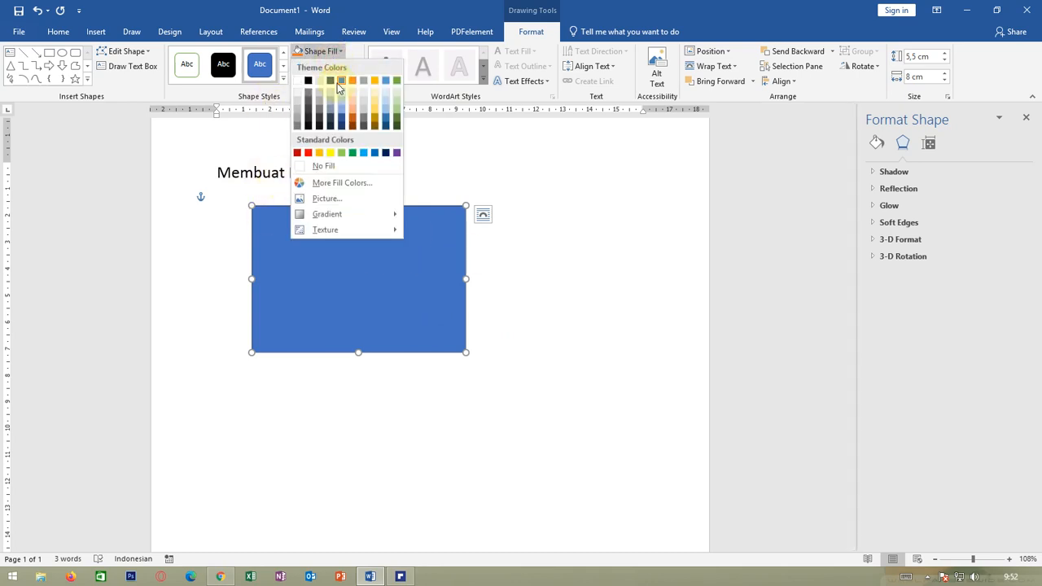
pyautogui.moveTo(367, 214)
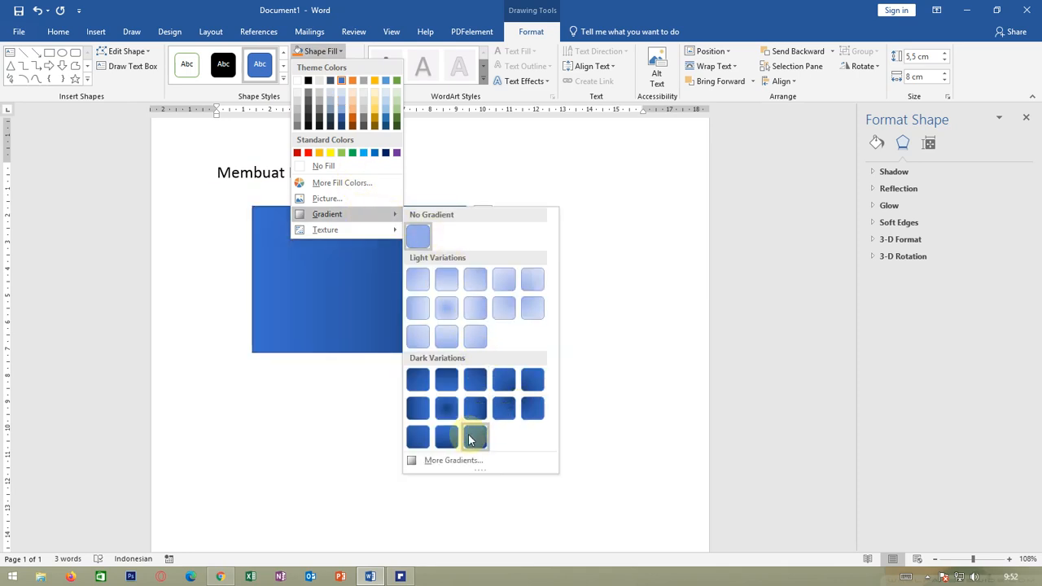
pyautogui.click(444, 461)
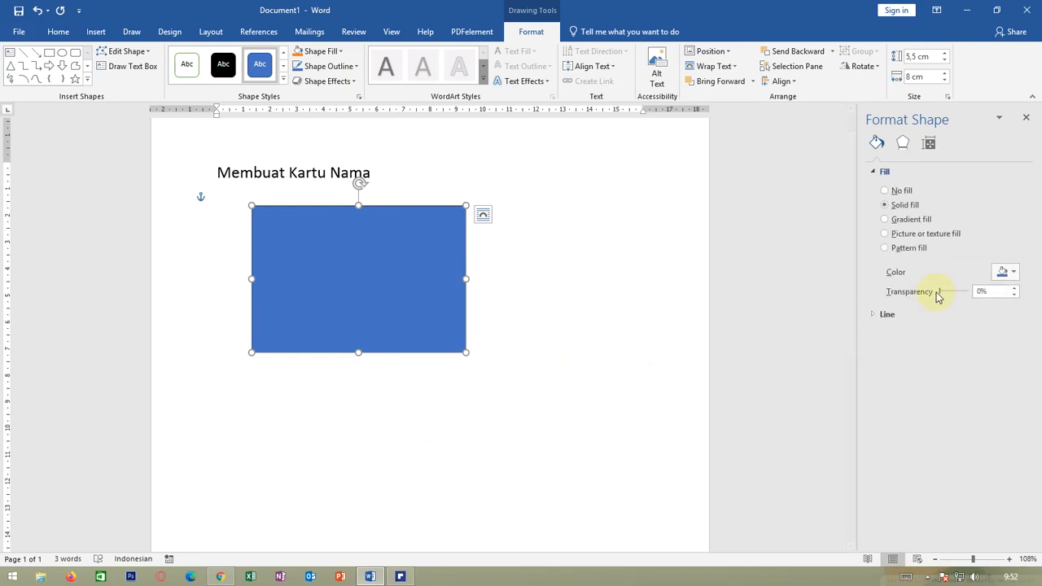
pyautogui.click(911, 220)
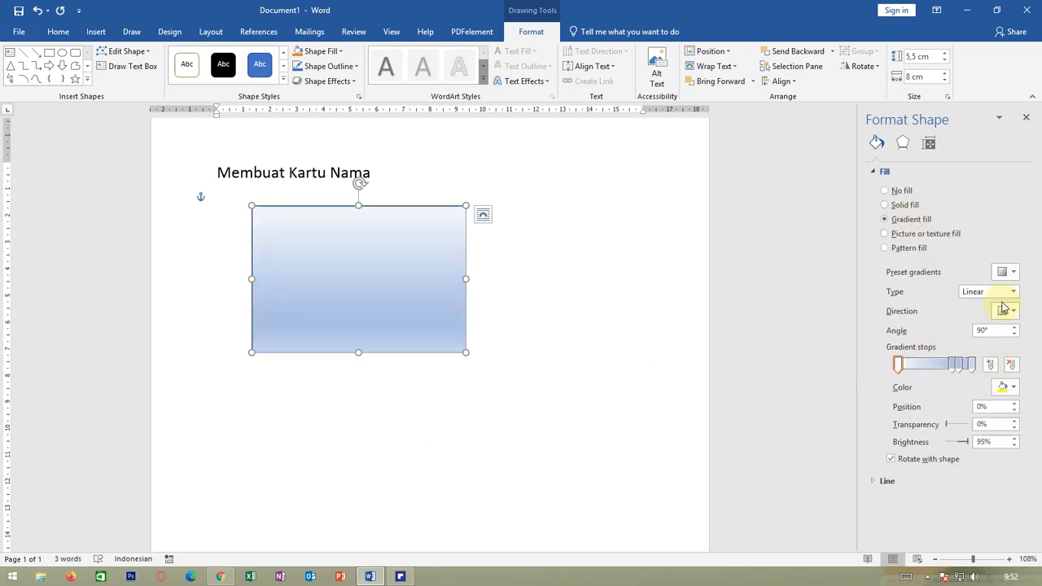
pyautogui.click(952, 366)
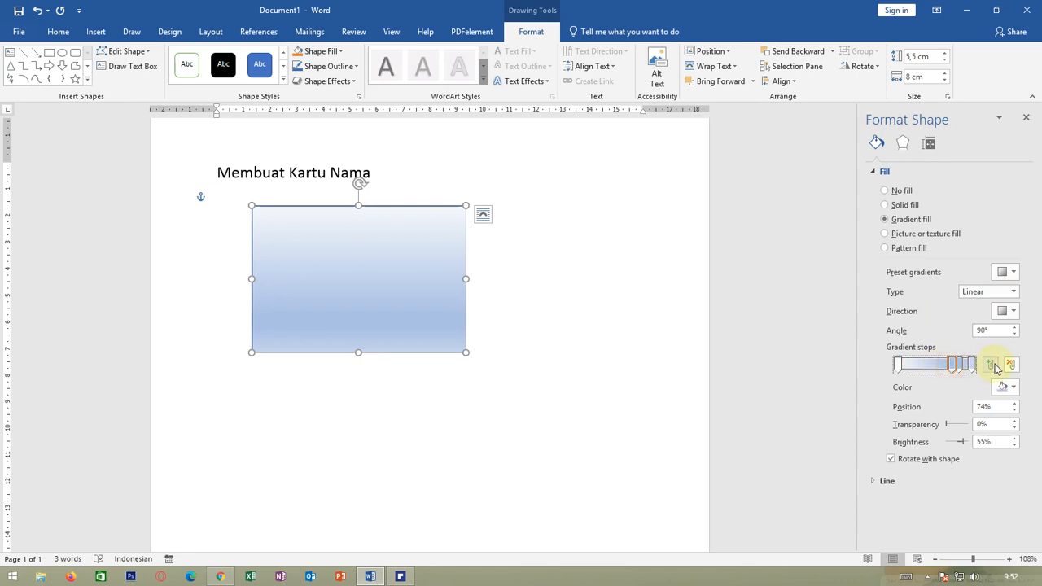
pyautogui.click(1012, 366)
pyautogui.click(1010, 366)
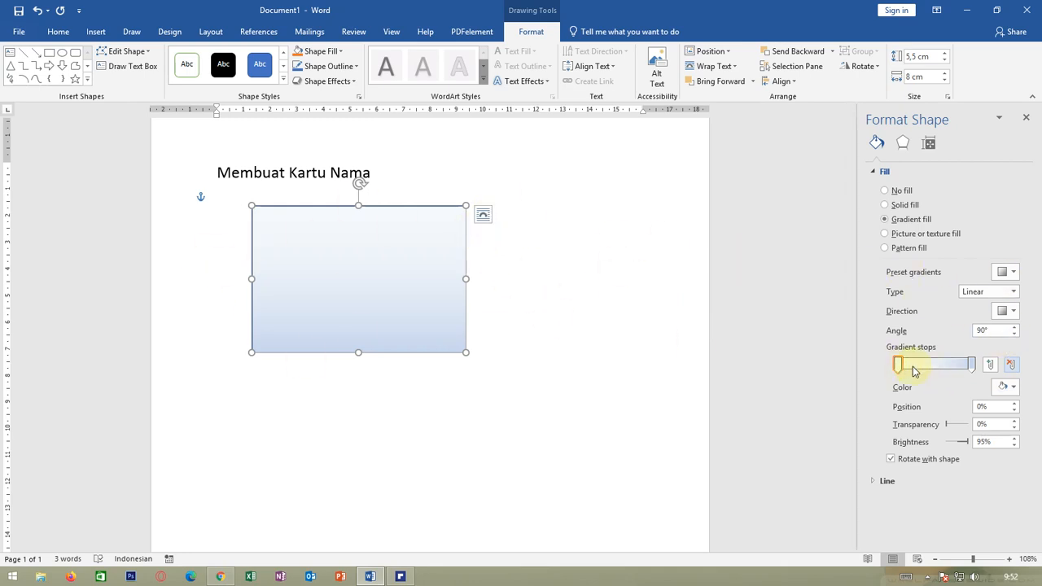
# Step: Colour the left gradient stop green and the right stop light green
pyautogui.click(1007, 386)
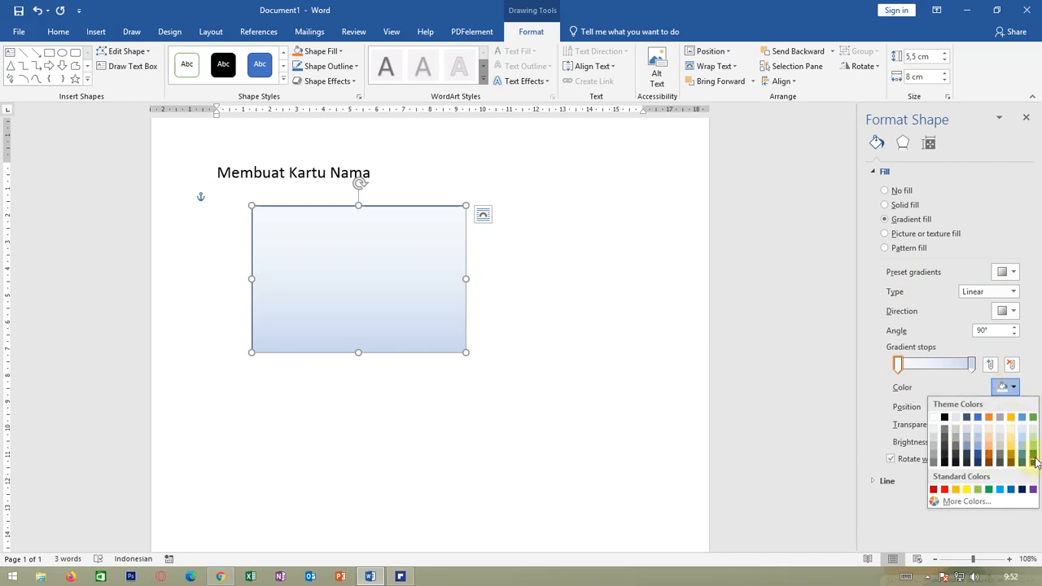
pyautogui.click(1034, 460)
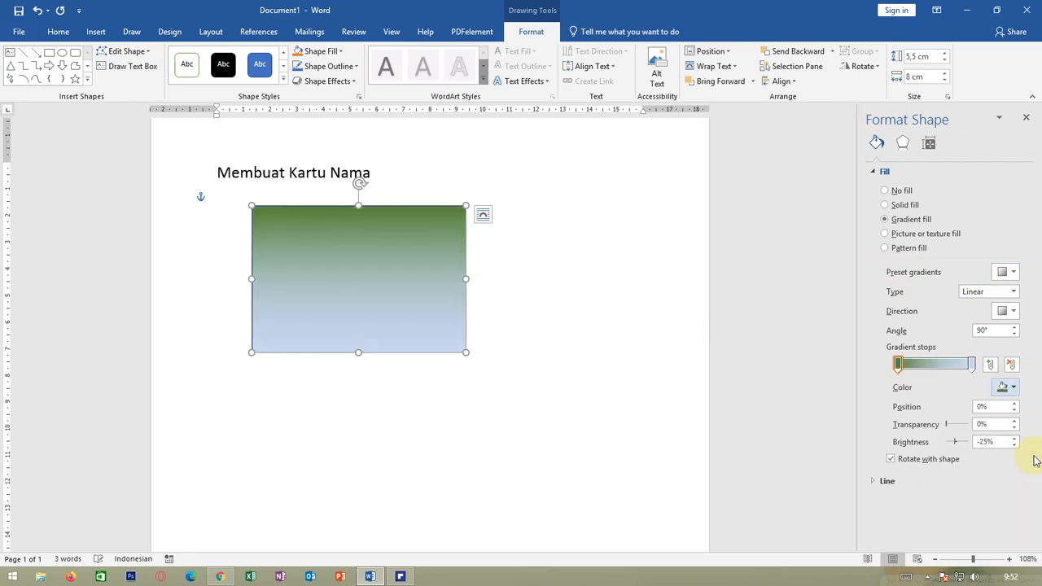
pyautogui.click(973, 365)
pyautogui.click(1008, 387)
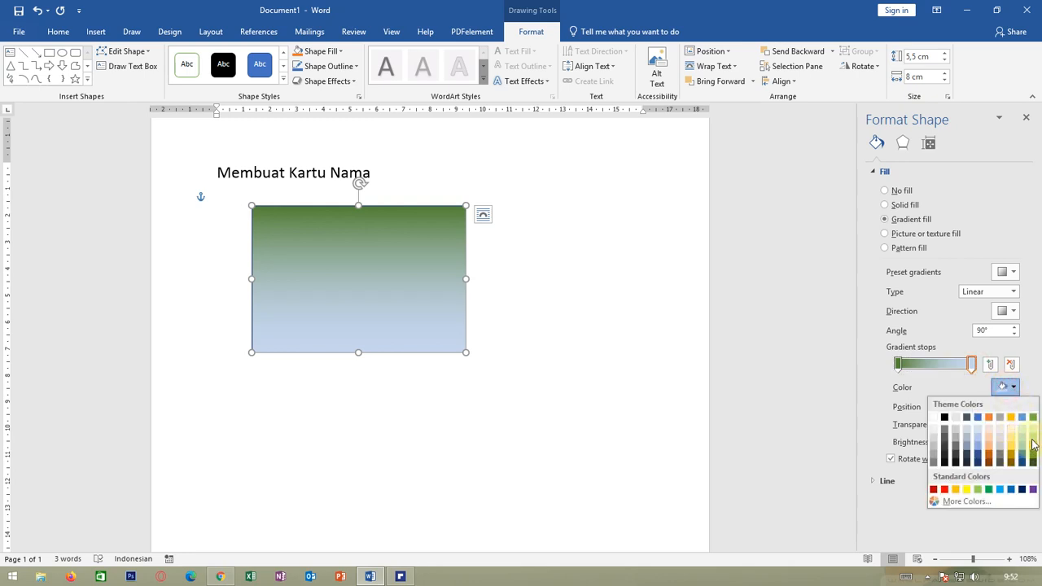
pyautogui.click(1032, 440)
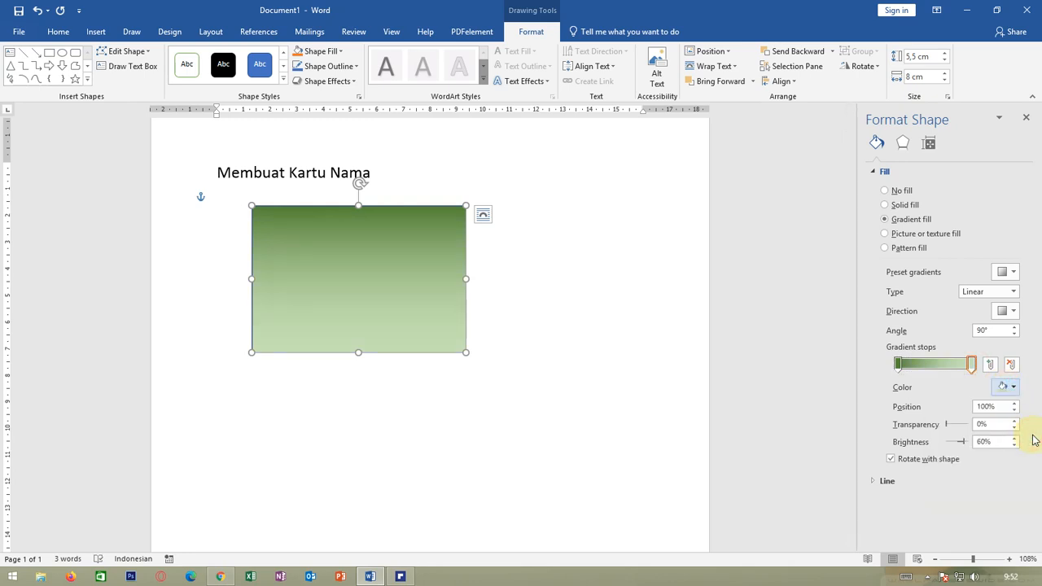
# Step: Set the gradient angle to 45° and make the right stop black
pyautogui.doubleClick(996, 331)
pyautogui.write('45')
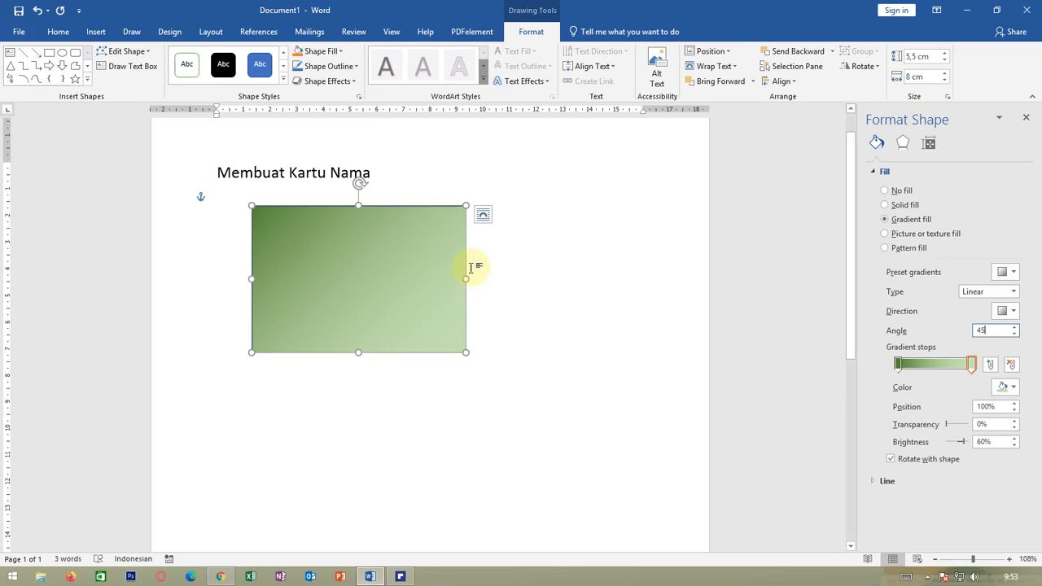
pyautogui.click(975, 367)
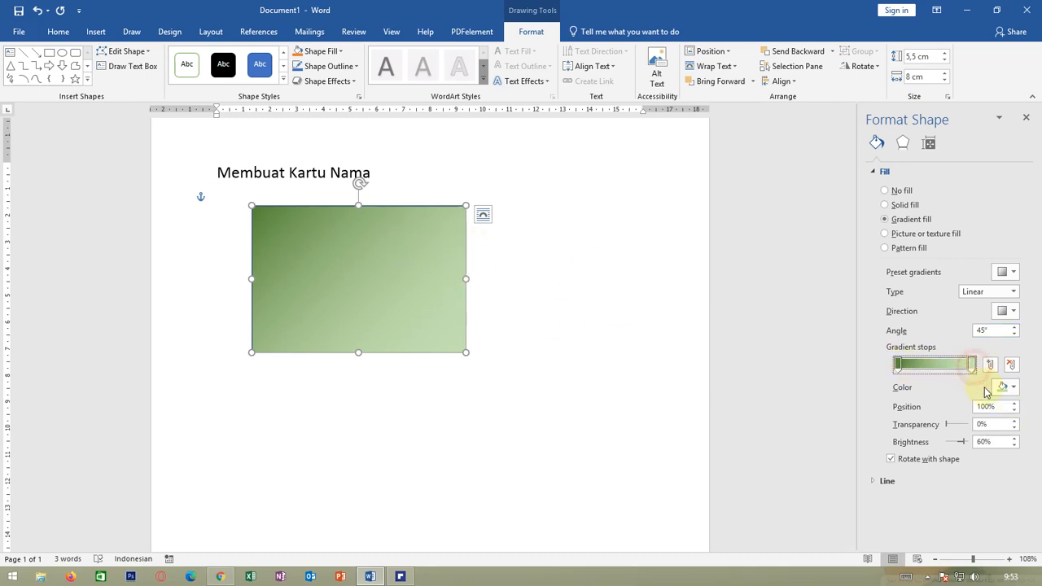
pyautogui.click(1006, 387)
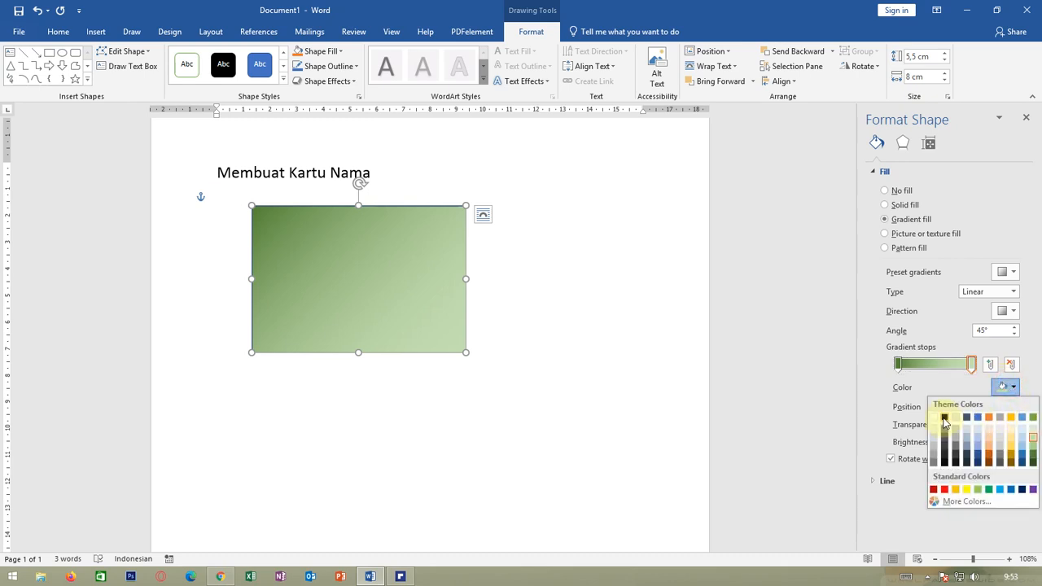
pyautogui.click(945, 419)
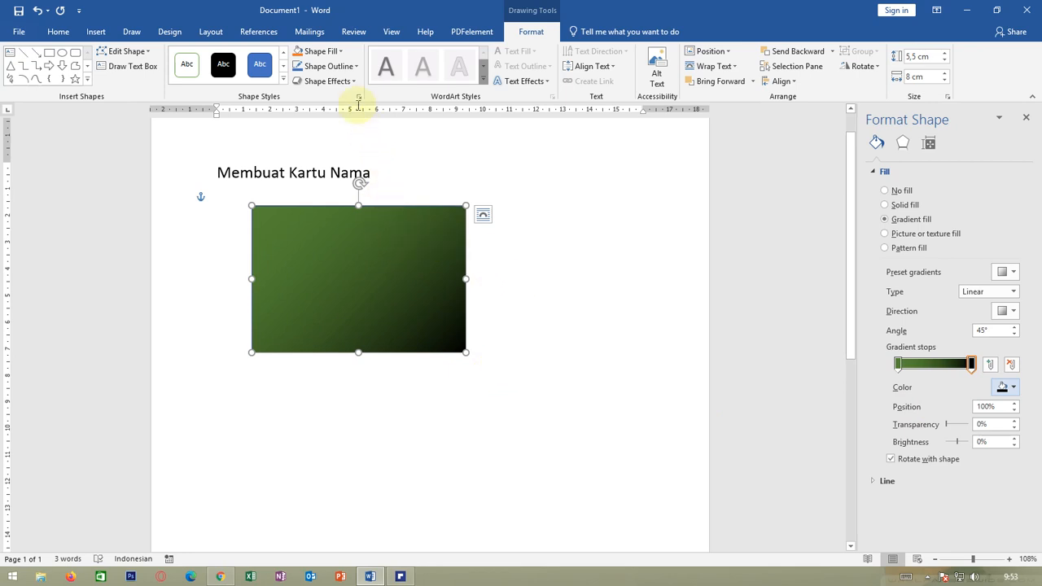
# Step: Set the gradient rectangle's outline to No Outline
pyautogui.click(346, 72)
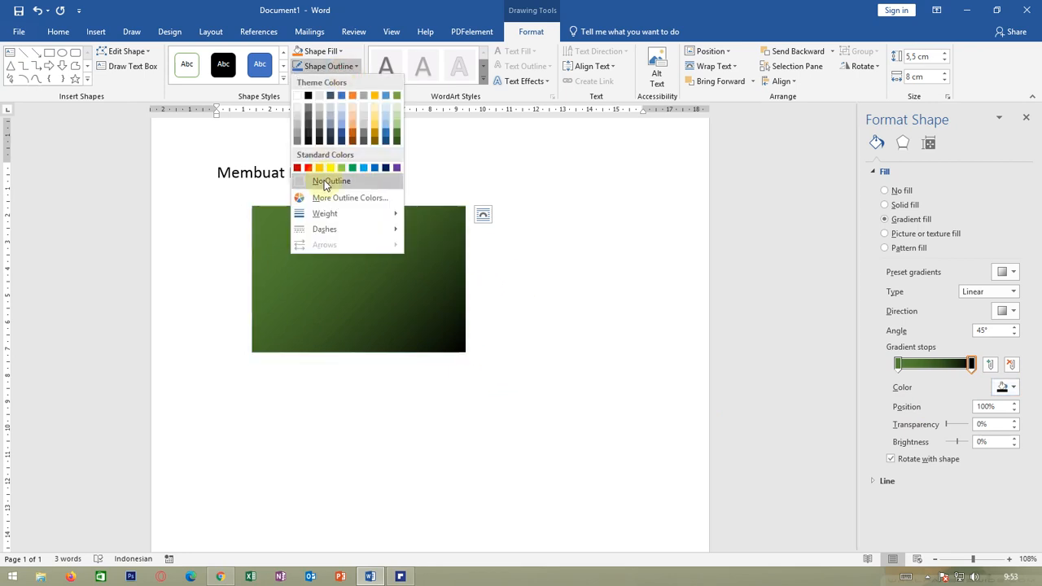
pyautogui.click(324, 180)
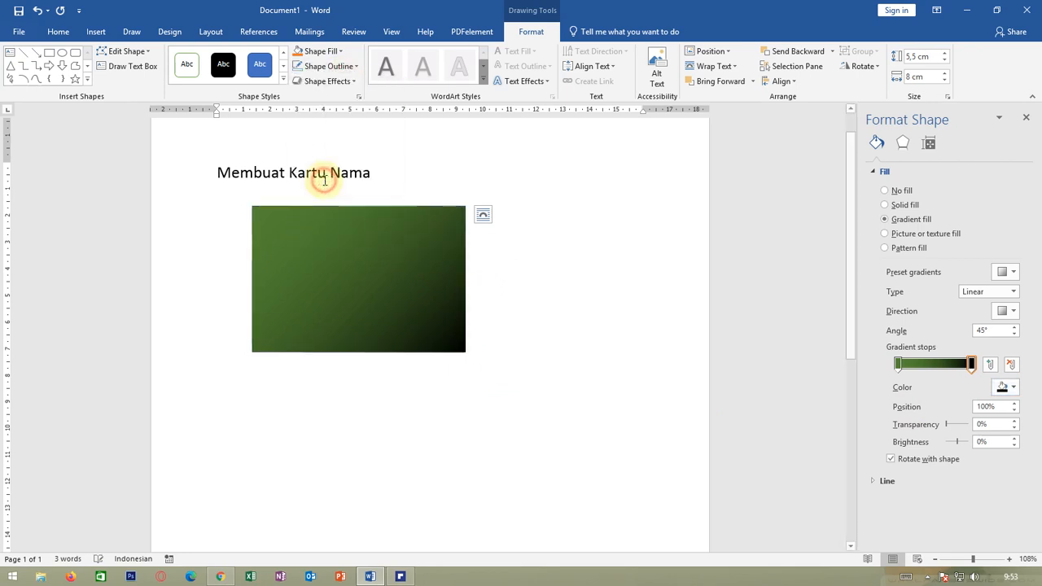
pyautogui.click(504, 258)
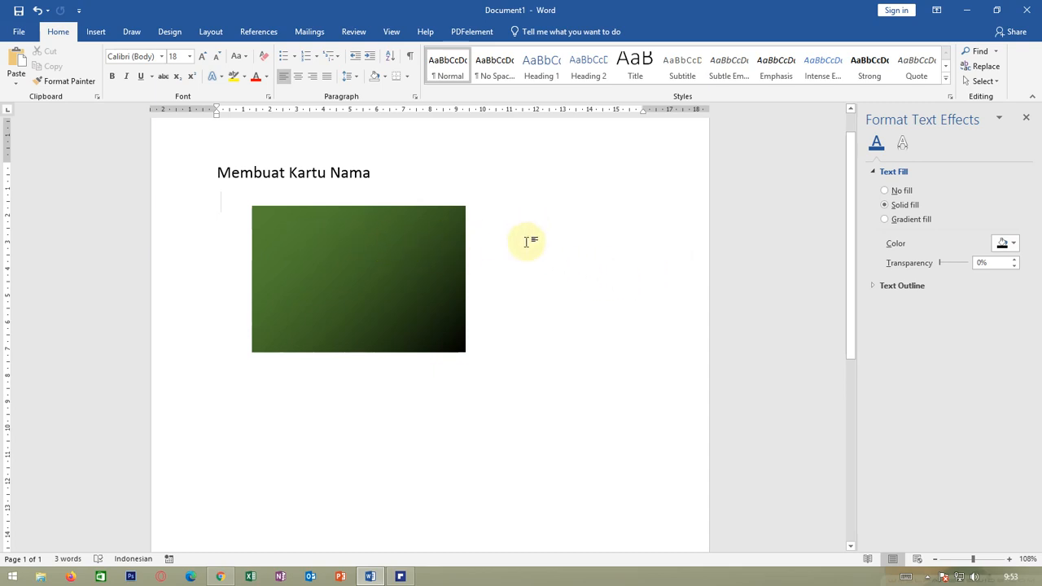
pyautogui.click(102, 35)
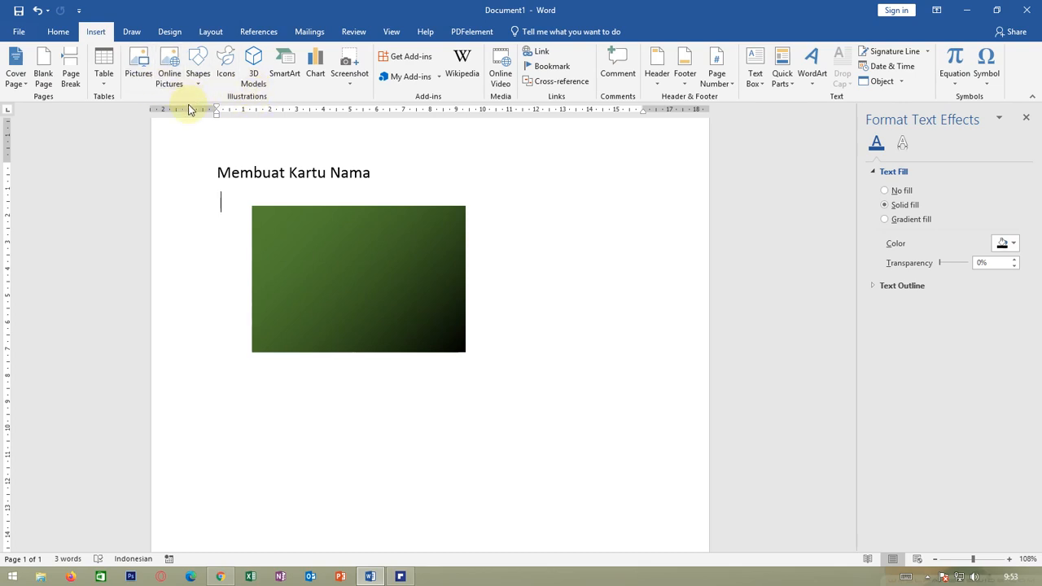
# Step: Insert the picture WIN_20210126_074712-removebg.png from the Downloads folder
pyautogui.click(138, 65)
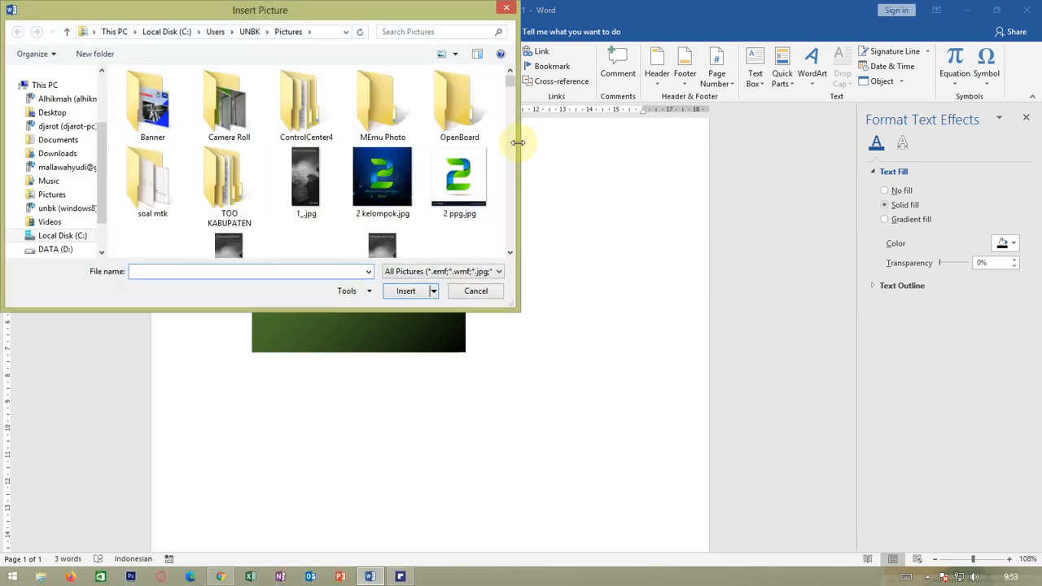
pyautogui.moveTo(510, 79); pyautogui.dragTo(506, 211)
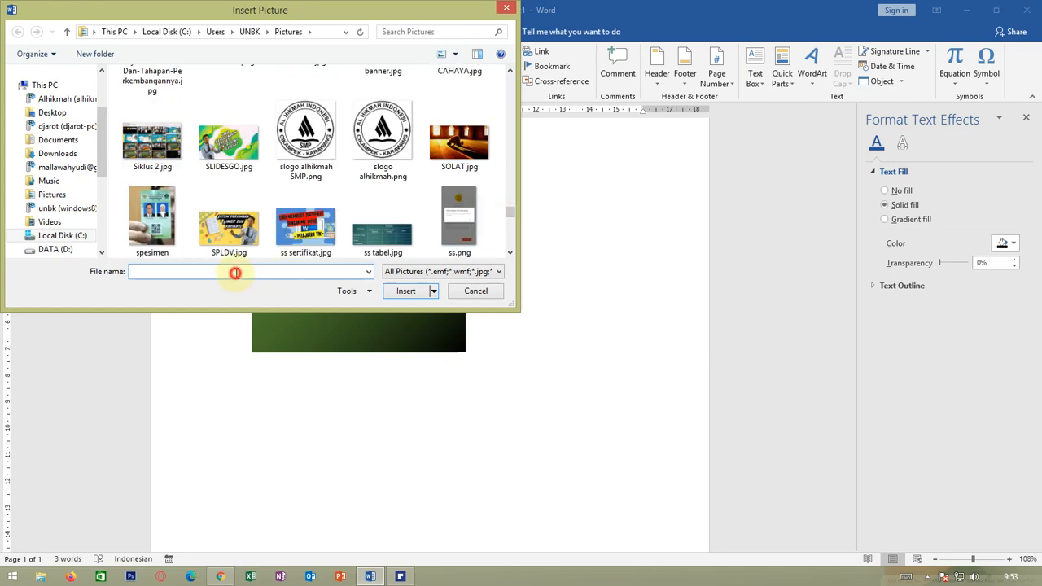
pyautogui.write('rg')
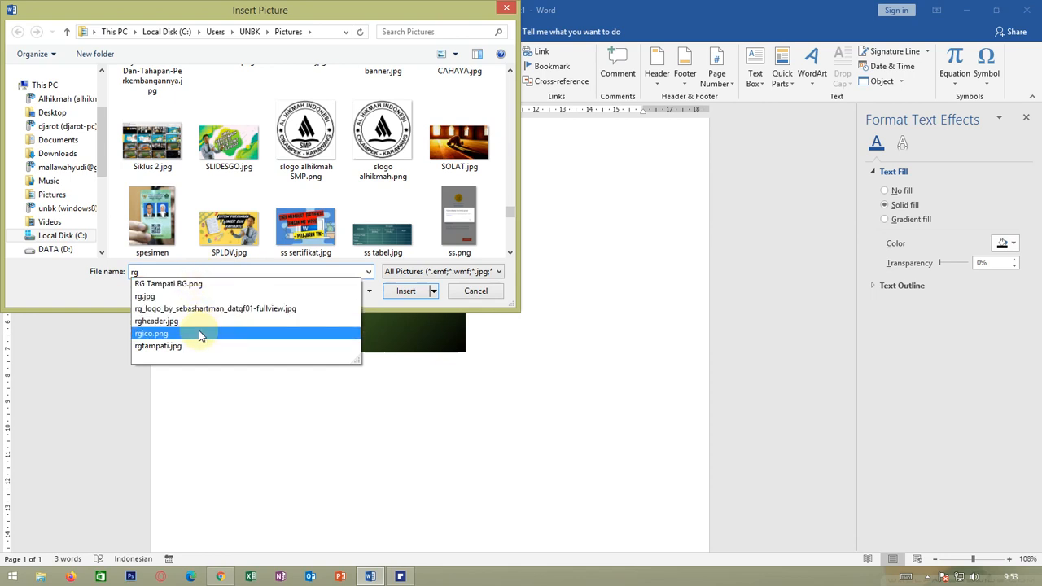
pyautogui.click(65, 154)
pyautogui.click(391, 179)
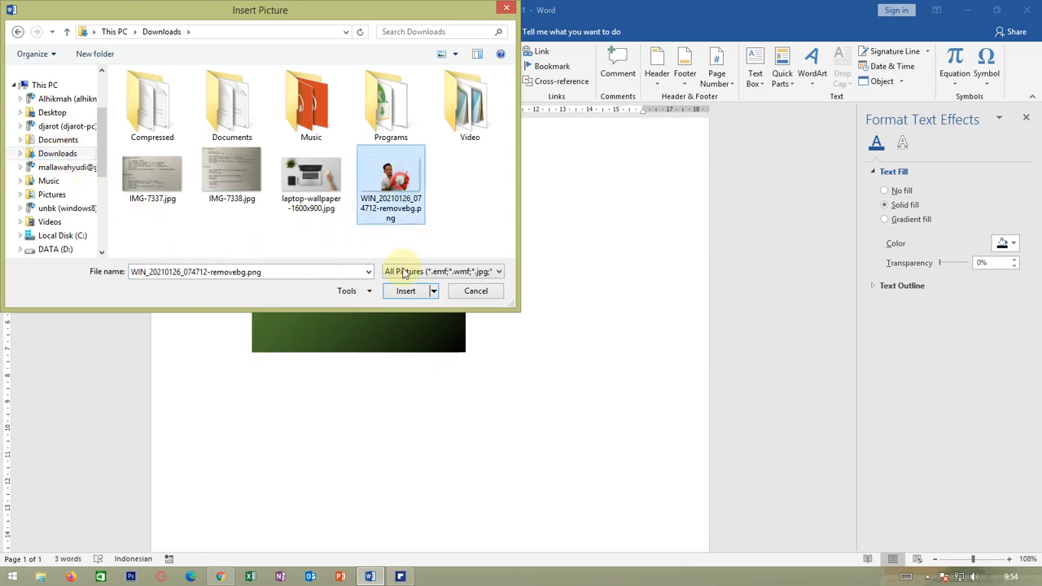
pyautogui.click(405, 290)
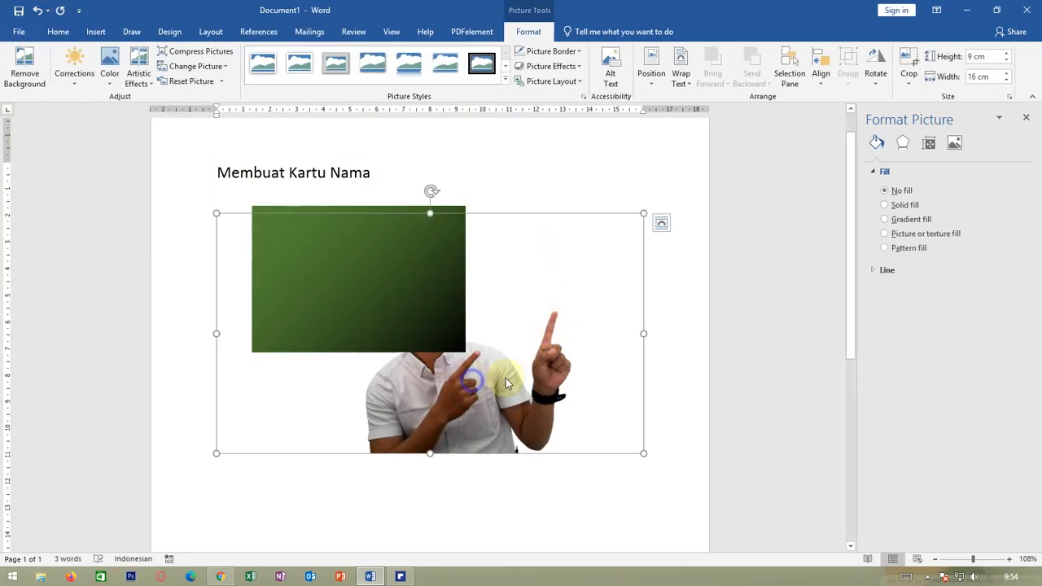
pyautogui.rightClick(471, 378)
# Step: Set the photo to In Front of Text and crop its empty left, right and top margins
pyautogui.moveTo(545, 330)
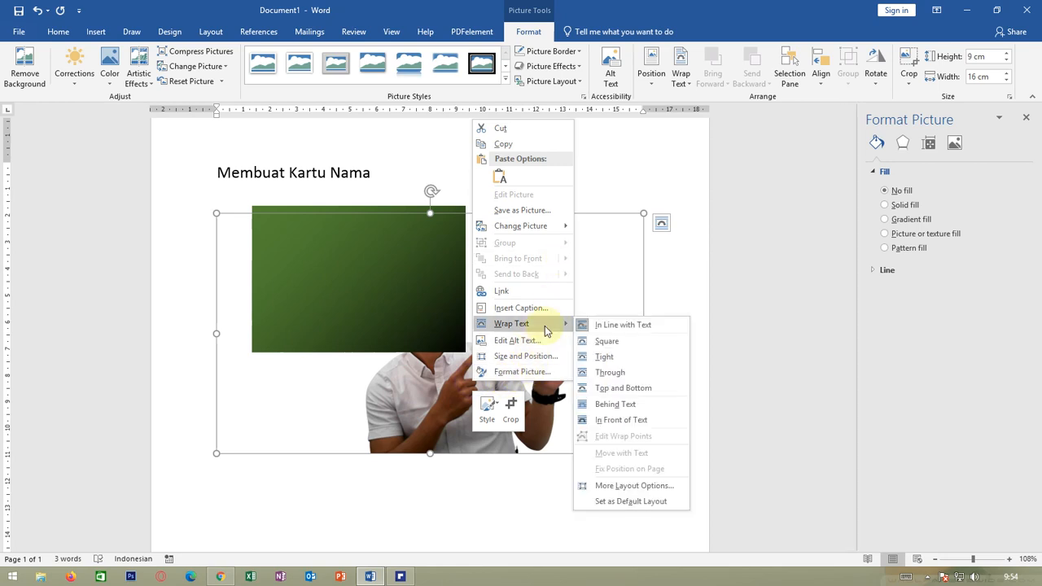
pyautogui.click(615, 420)
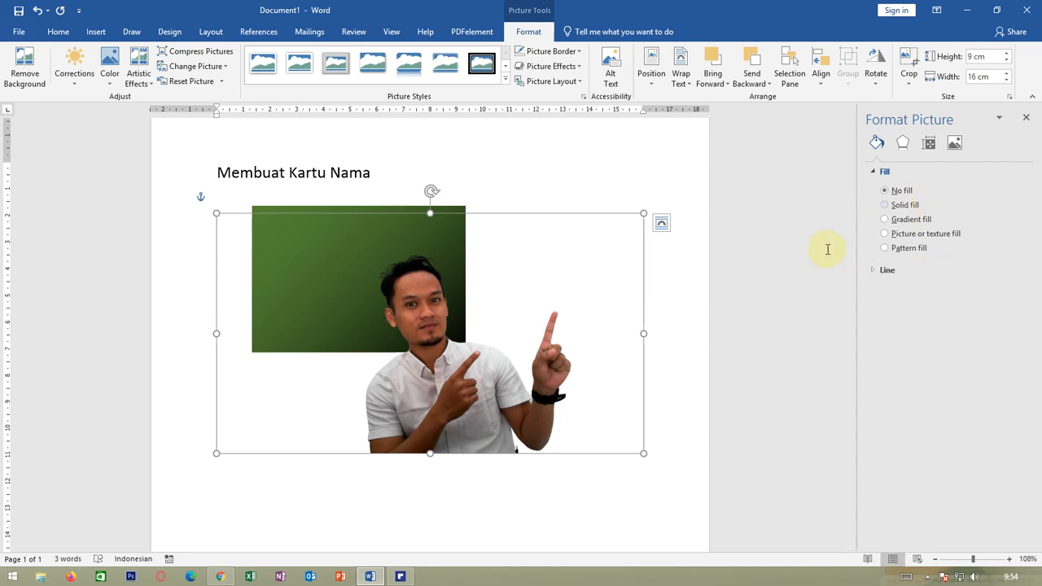
pyautogui.click(910, 72)
pyautogui.moveTo(217, 333); pyautogui.dragTo(358, 364)
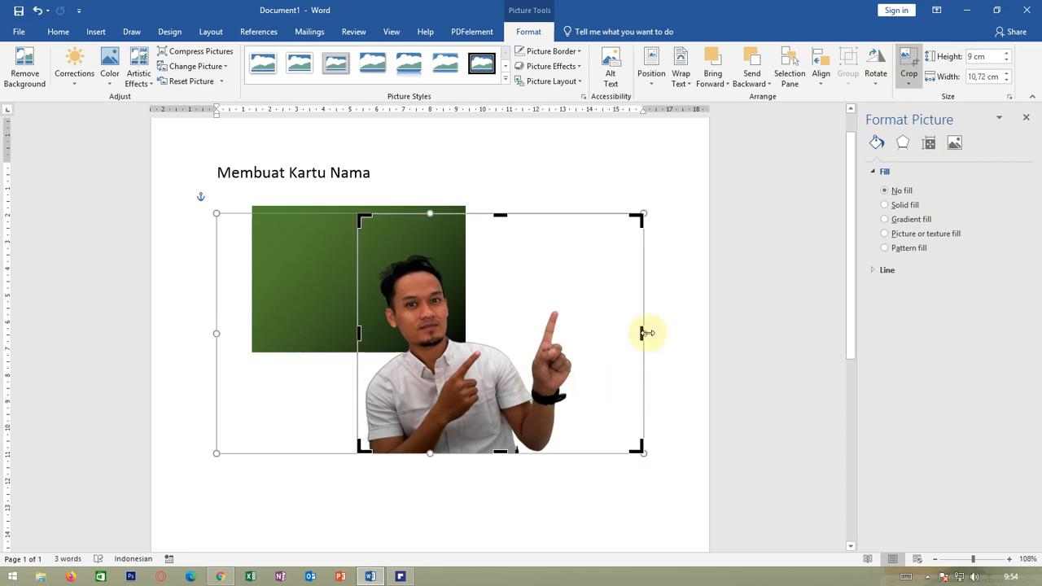
pyautogui.moveTo(642, 333); pyautogui.dragTo(577, 347)
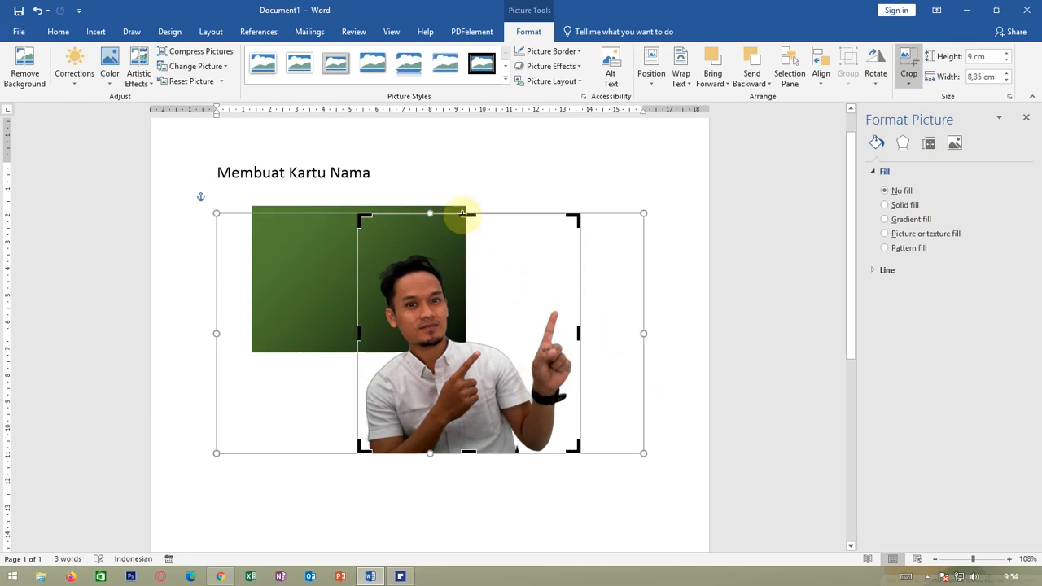
pyautogui.moveTo(467, 214); pyautogui.dragTo(467, 244)
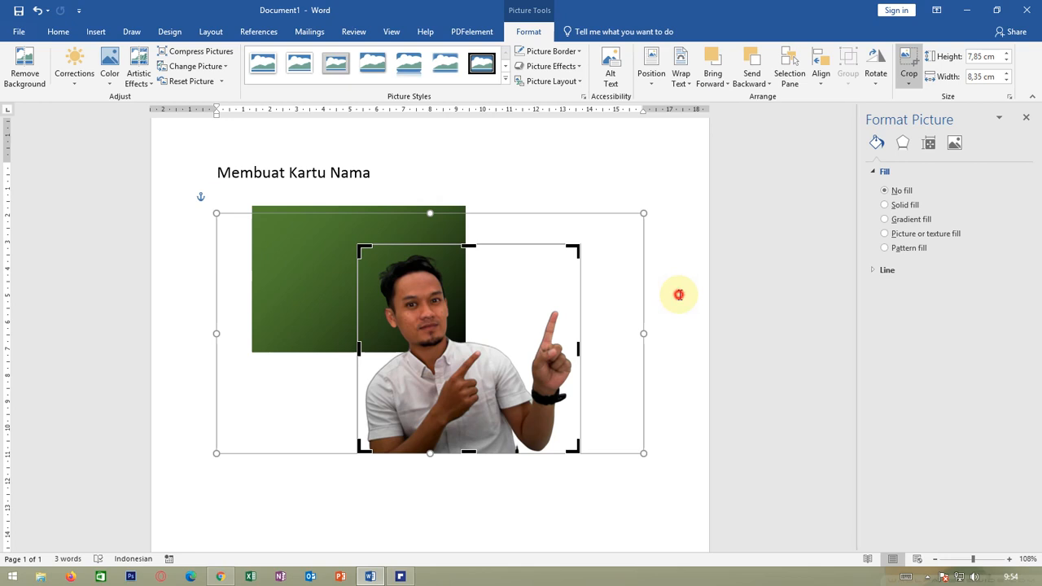
pyautogui.click(678, 295)
# Step: Shrink the cropped photo to about 3,99 × 4,25 cm in the rectangle's lower-left area
pyautogui.click(460, 377)
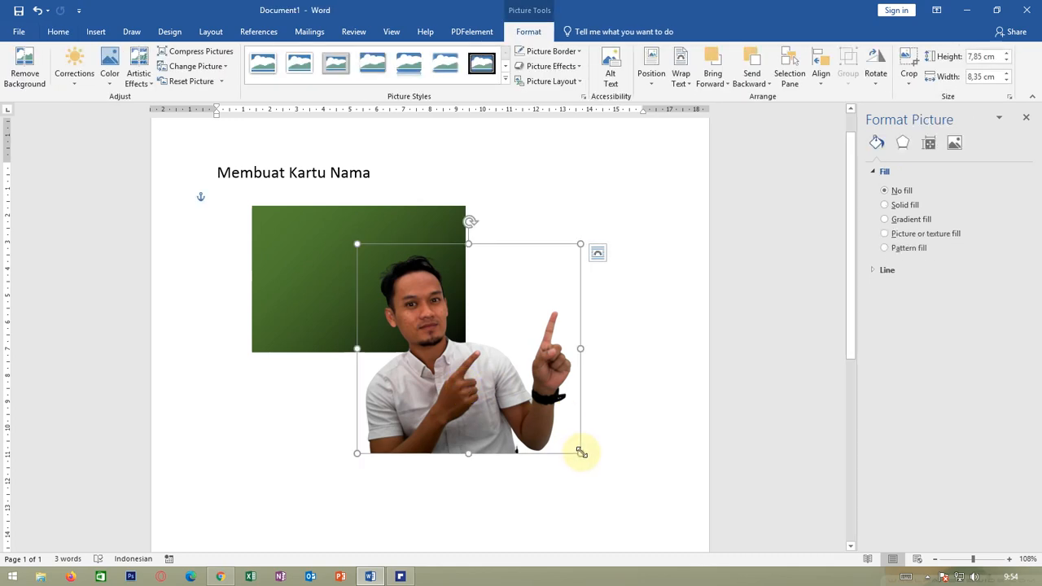
pyautogui.moveTo(580, 453); pyautogui.dragTo(326, 327)
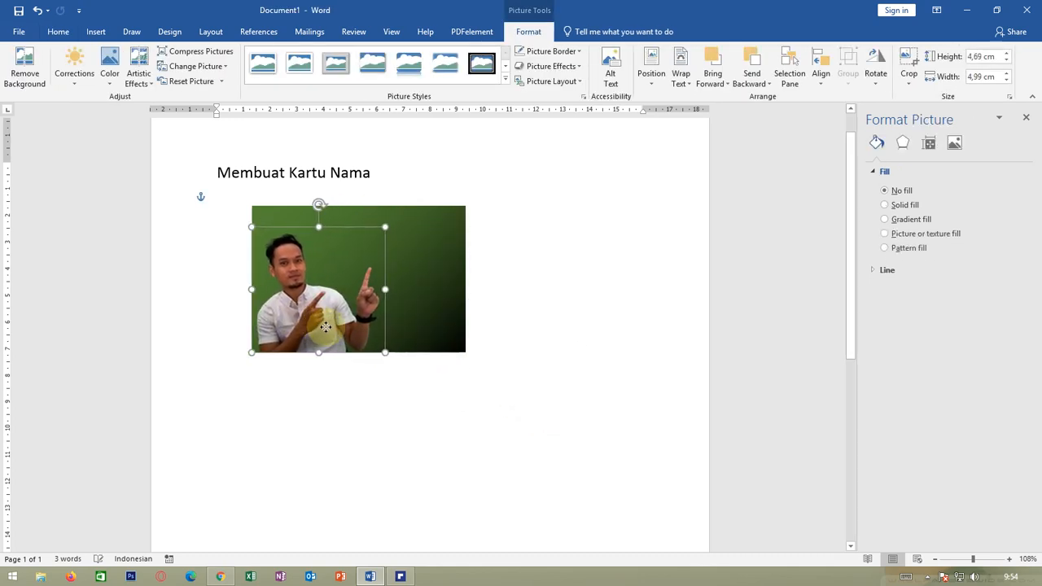
pyautogui.moveTo(385, 226); pyautogui.dragTo(366, 245)
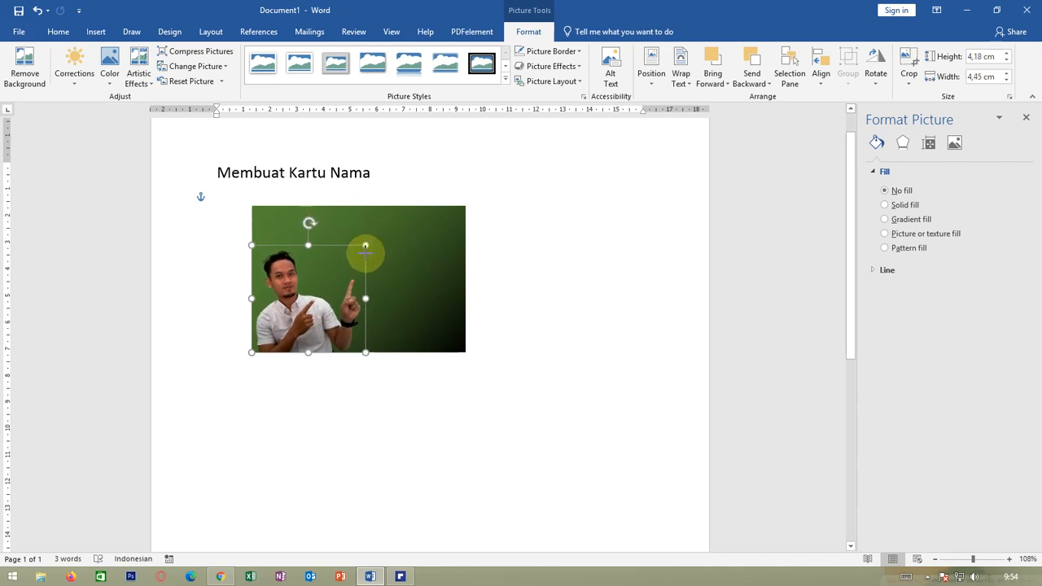
pyautogui.click(601, 307)
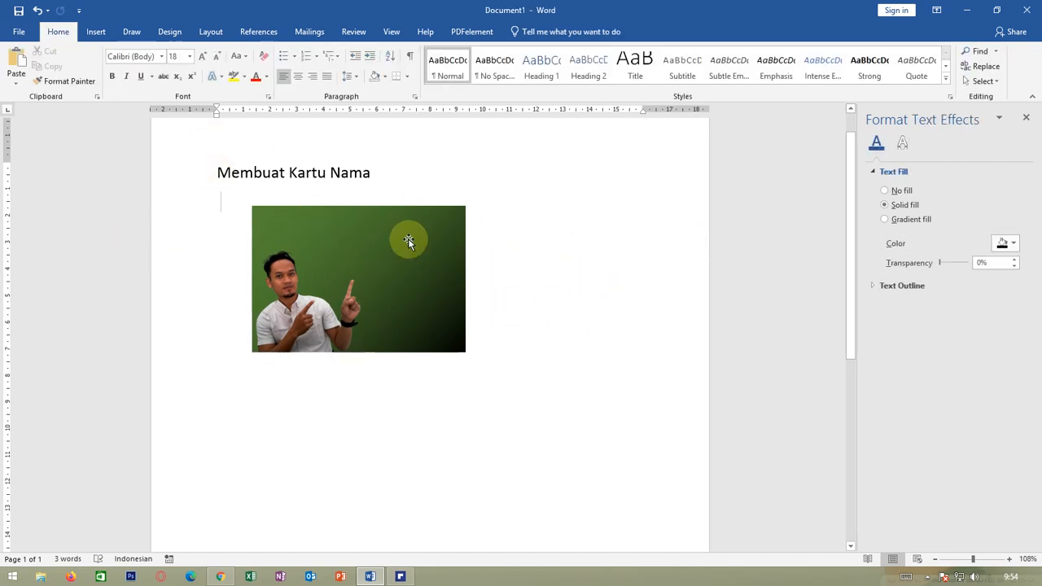
# Step: Make the gradient's left stop blue and move the black stop to about 51%
pyautogui.click(310, 239)
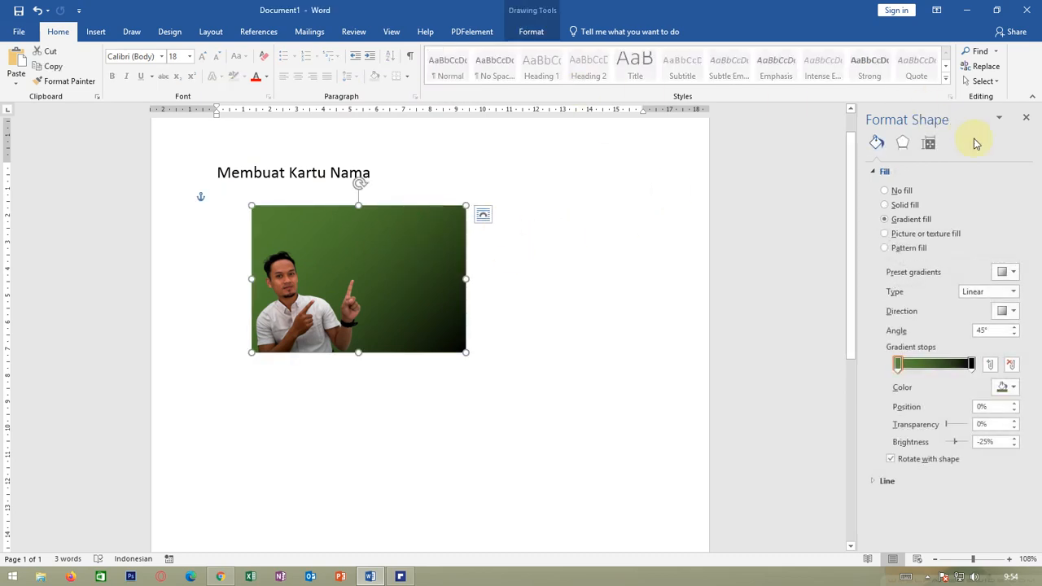
pyautogui.click(899, 365)
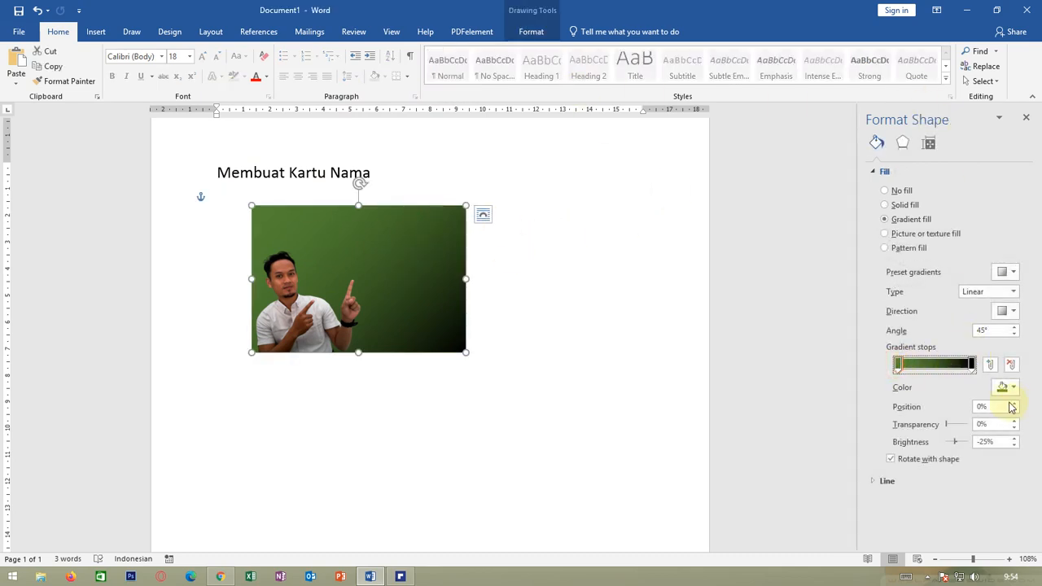
pyautogui.click(1014, 389)
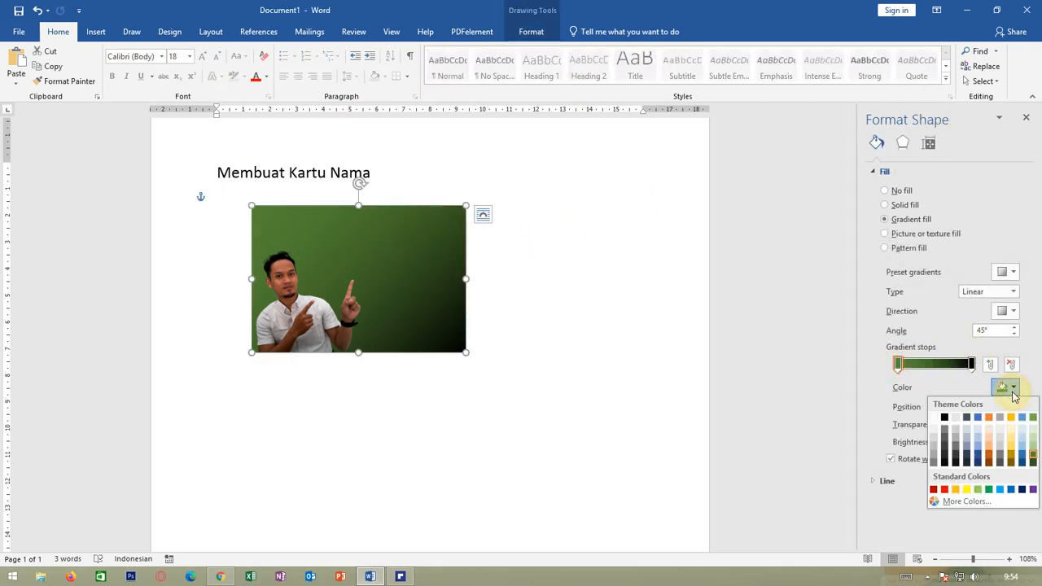
pyautogui.click(1015, 491)
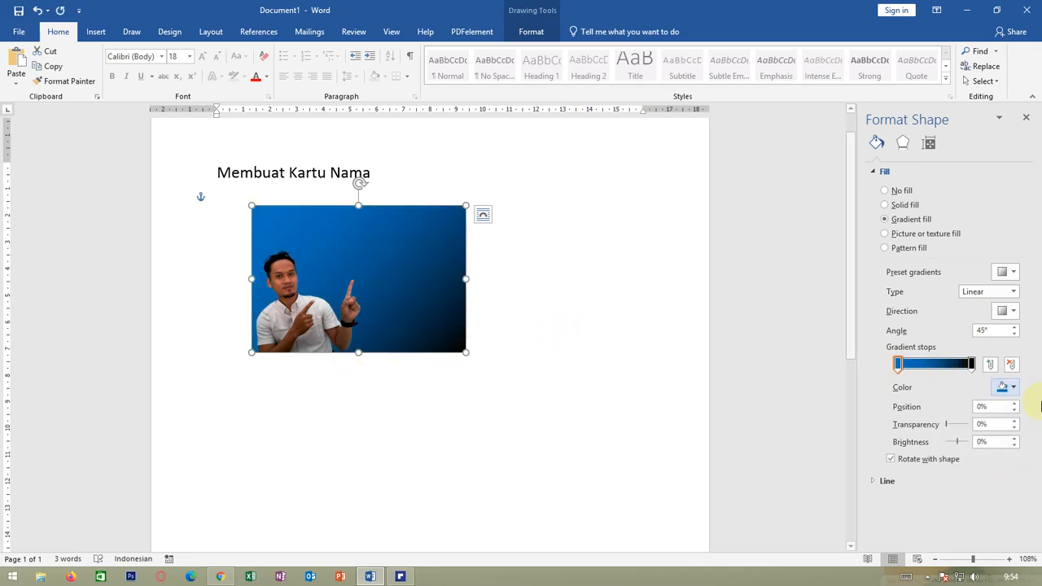
pyautogui.moveTo(971, 368); pyautogui.dragTo(936, 374)
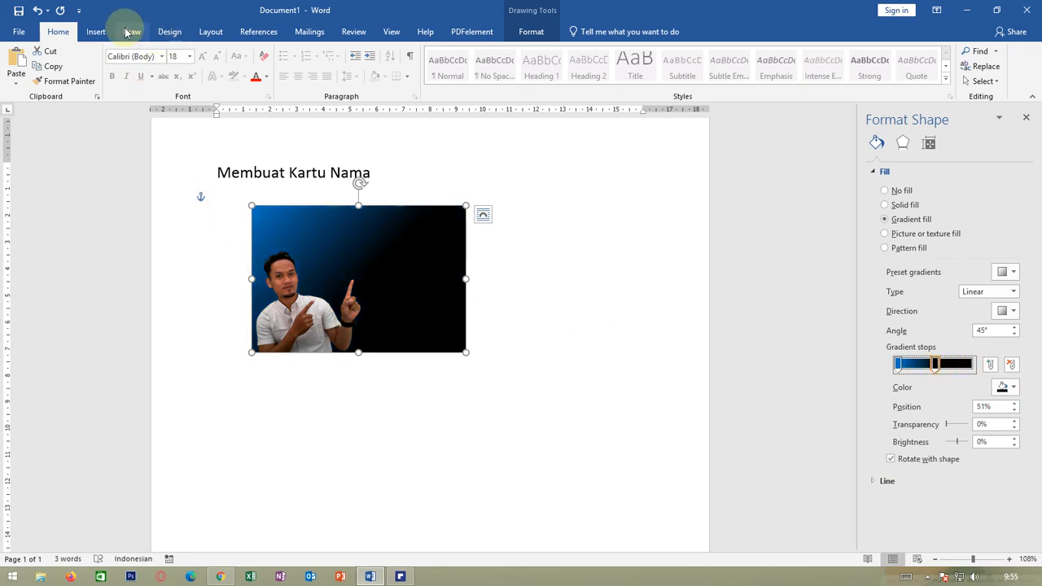
# Step: Try dragging the rectangle's top-right point inward, then undo the slanted edge
pyautogui.click(531, 31)
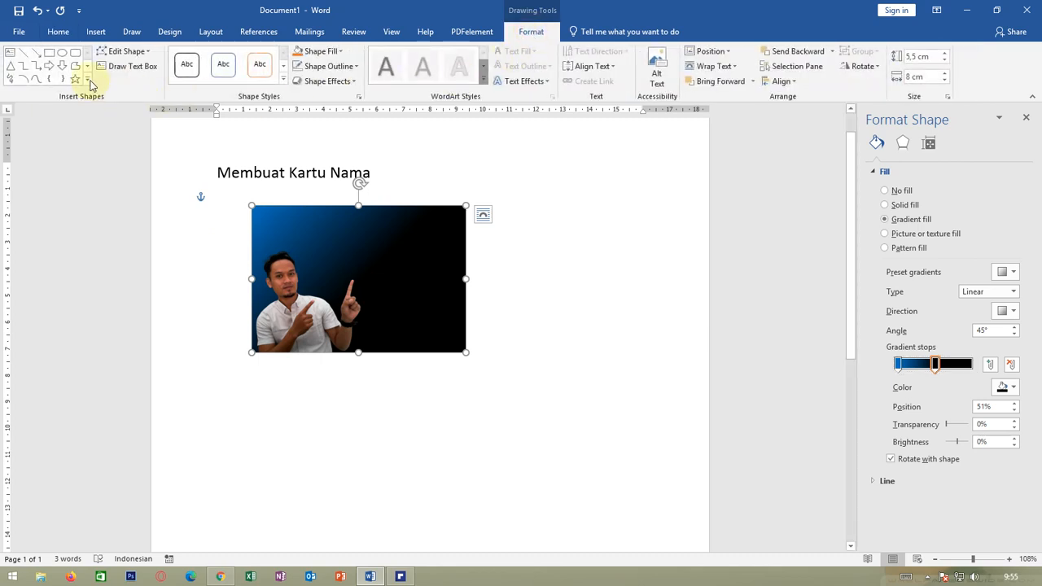
pyautogui.click(124, 51)
pyautogui.click(127, 85)
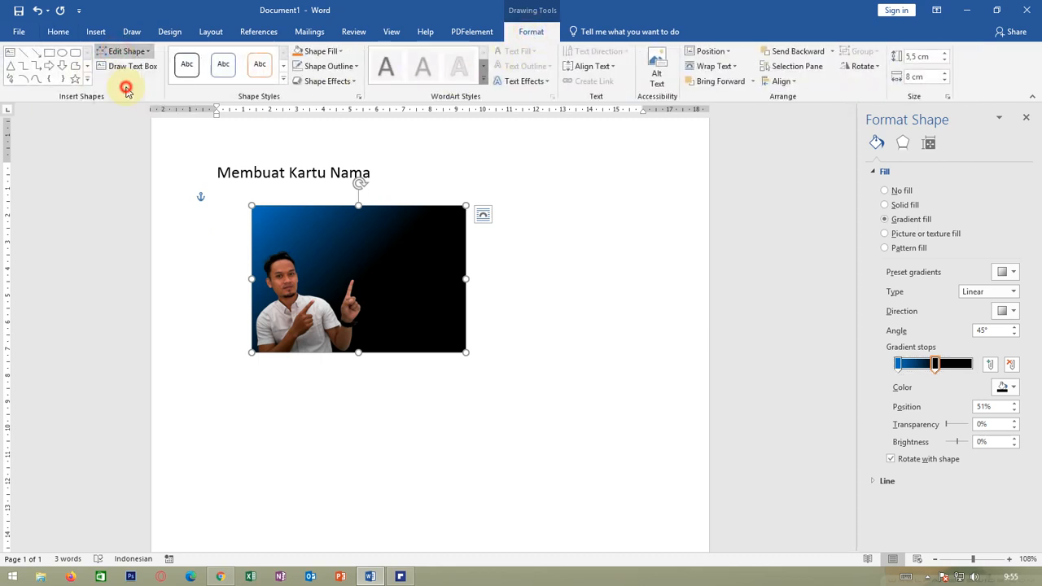
pyautogui.moveTo(465, 206); pyautogui.dragTo(457, 207)
pyautogui.hotkey('ctrl', 'z')
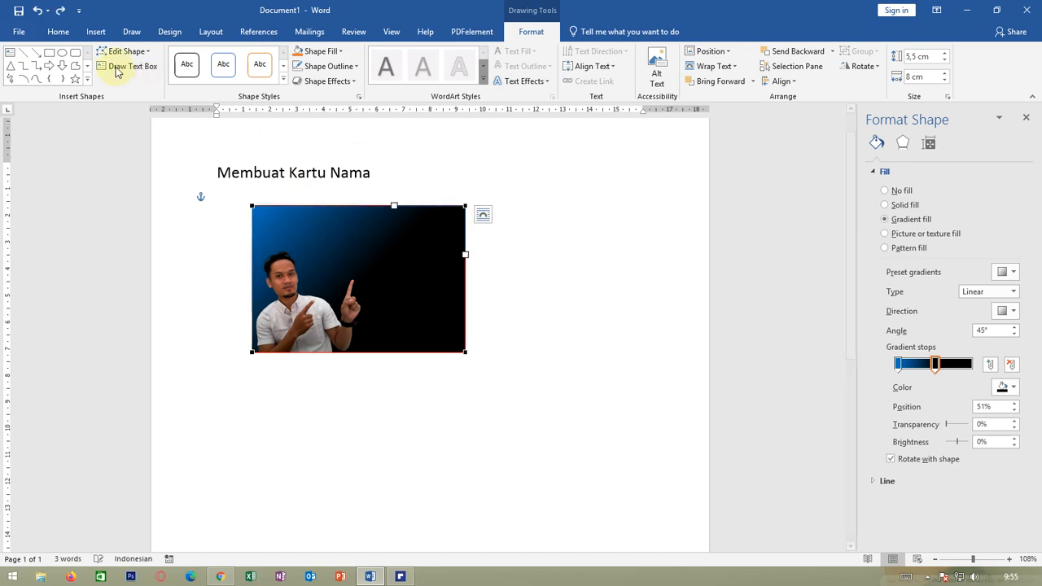
pyautogui.click(122, 55)
pyautogui.moveTo(180, 73)
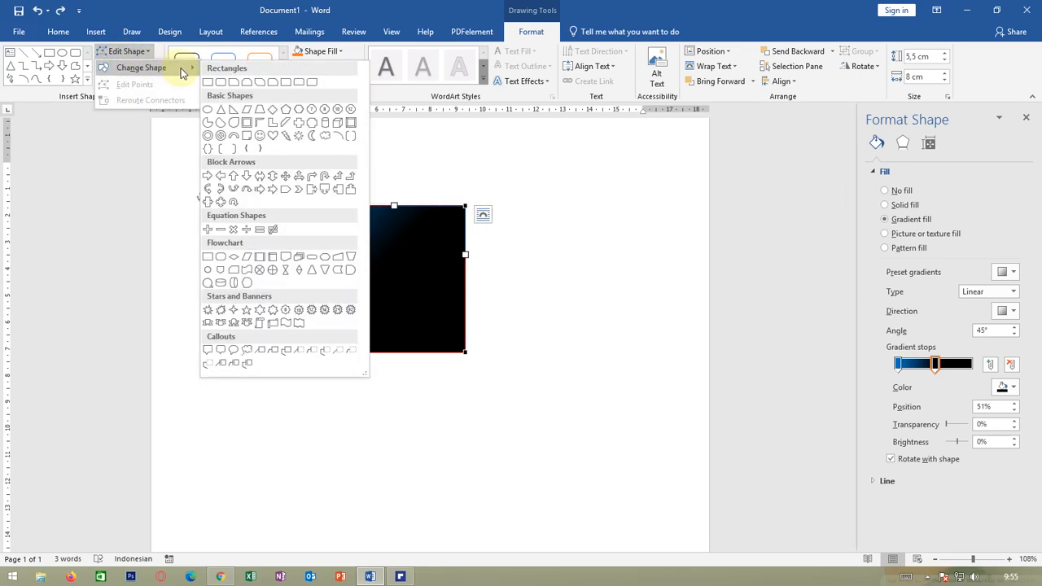
pyautogui.click(70, 153)
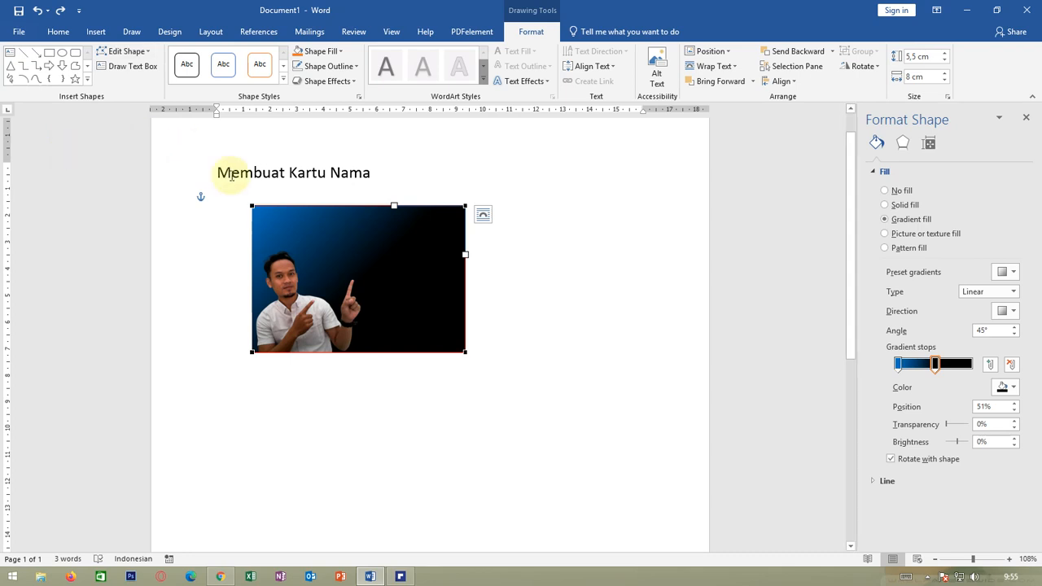
pyautogui.click(674, 211)
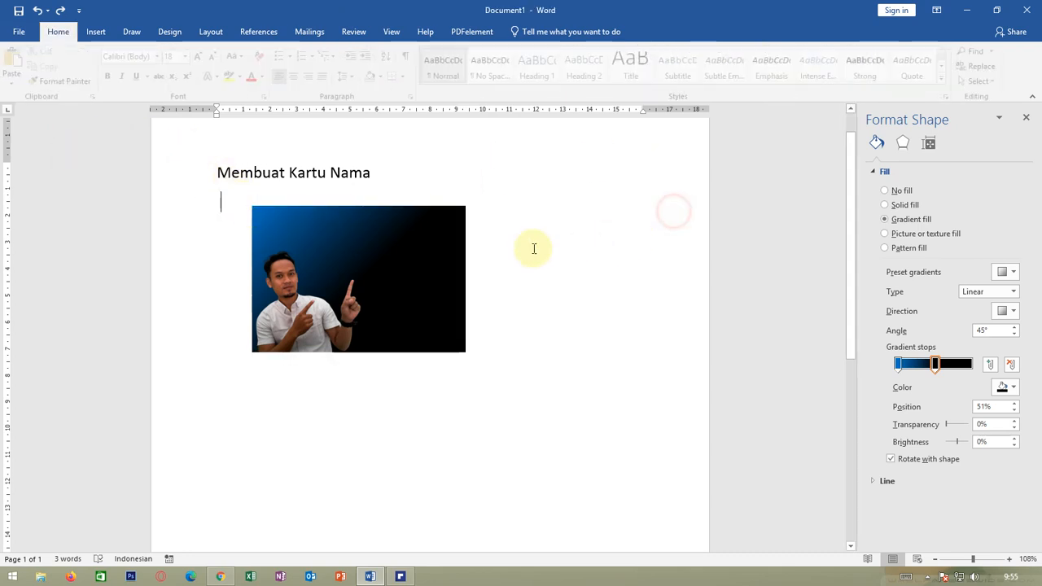
pyautogui.click(417, 242)
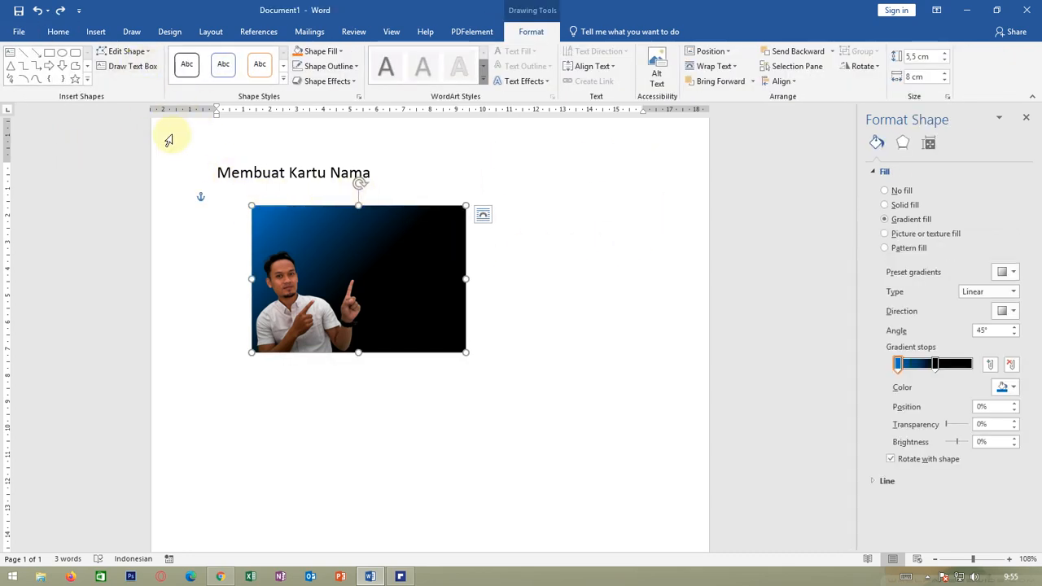
# Step: Change the rectangle to Snip Corner Rectangle, cutting only its top-left and bottom-right corners
pyautogui.click(130, 52)
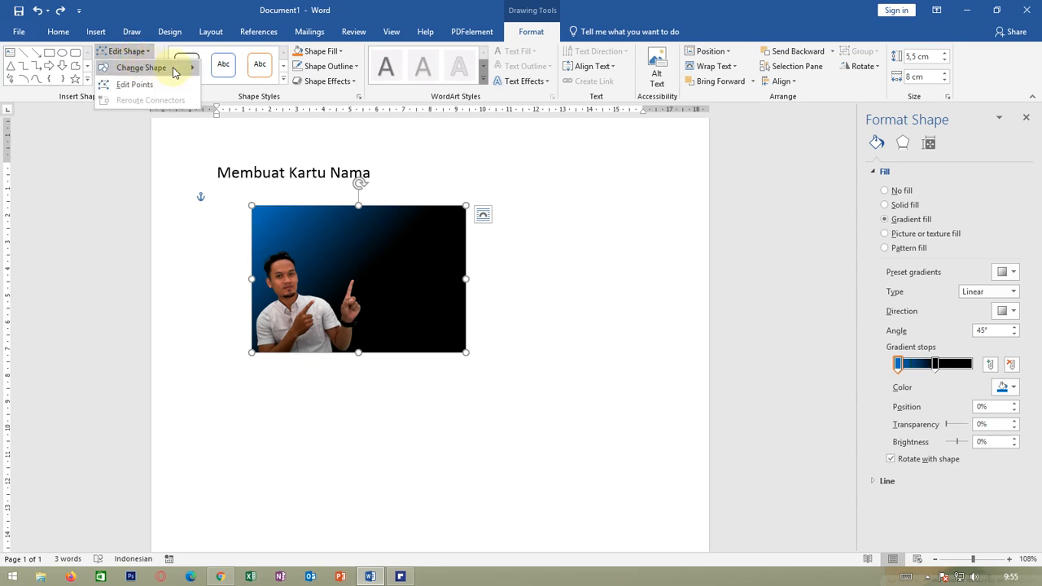
pyautogui.moveTo(175, 68)
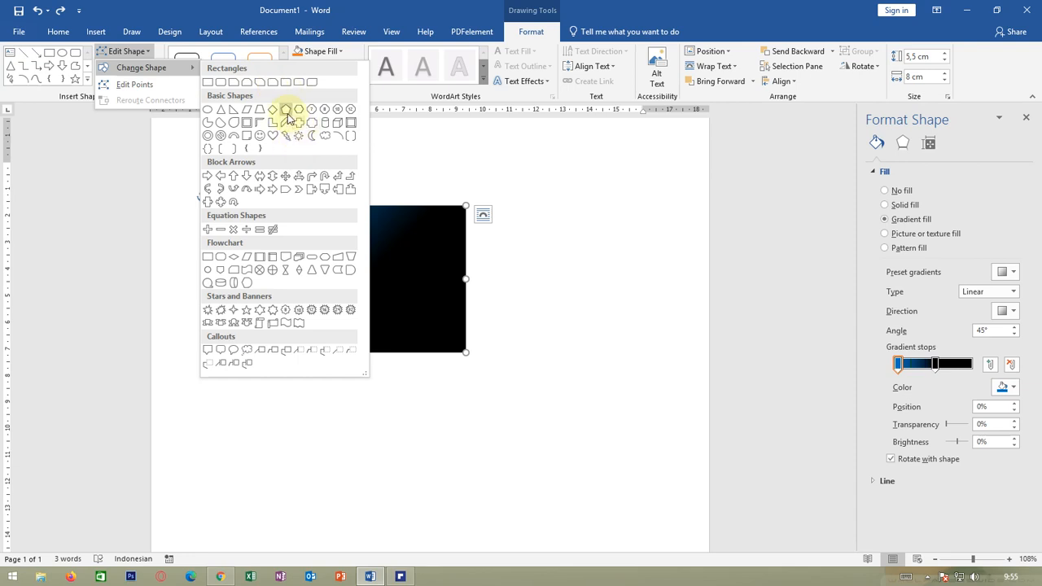
pyautogui.click(260, 82)
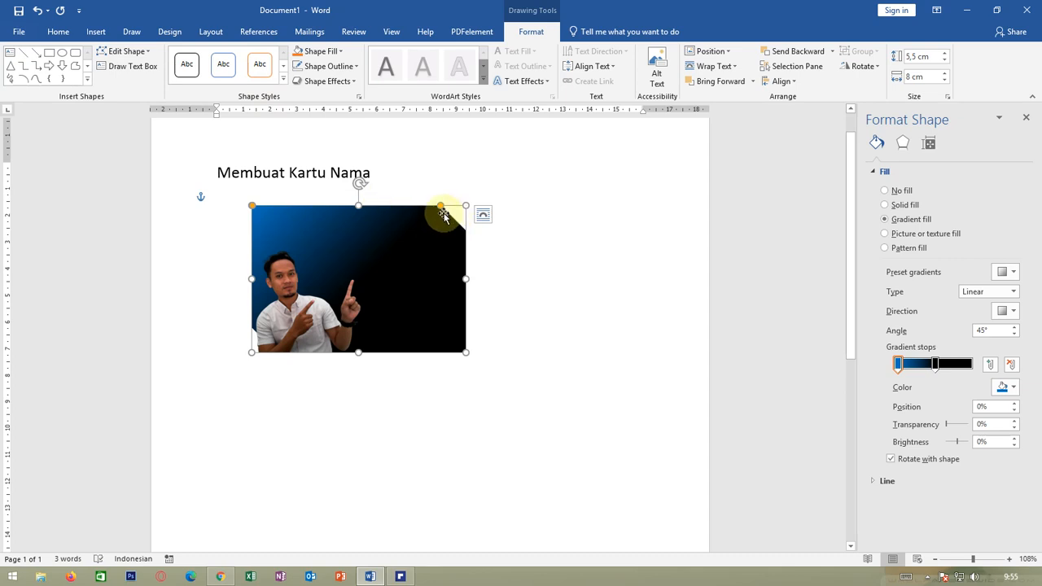
pyautogui.moveTo(448, 210); pyautogui.dragTo(458, 213)
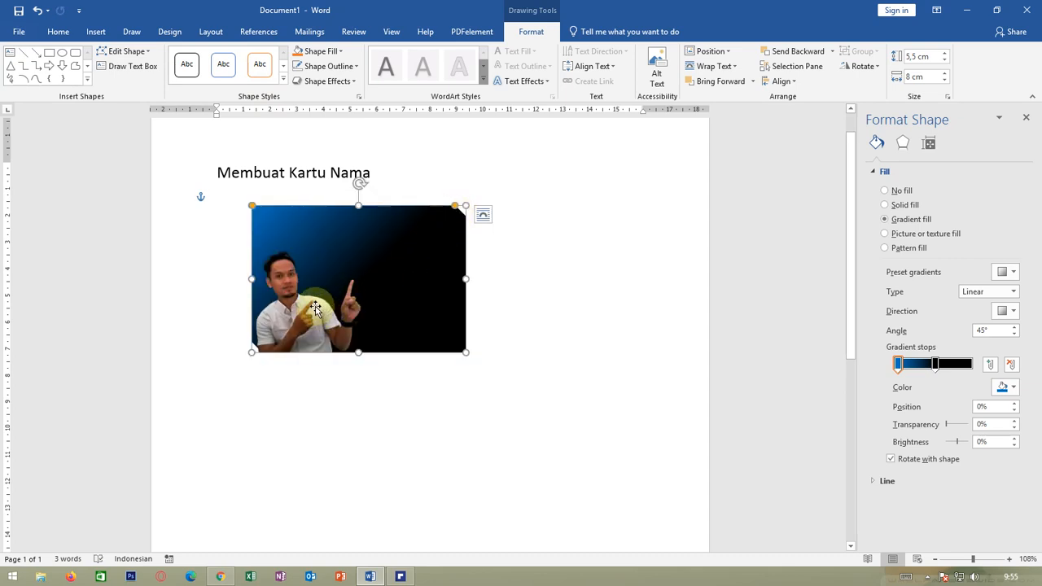
pyautogui.moveTo(252, 206); pyautogui.dragTo(262, 209)
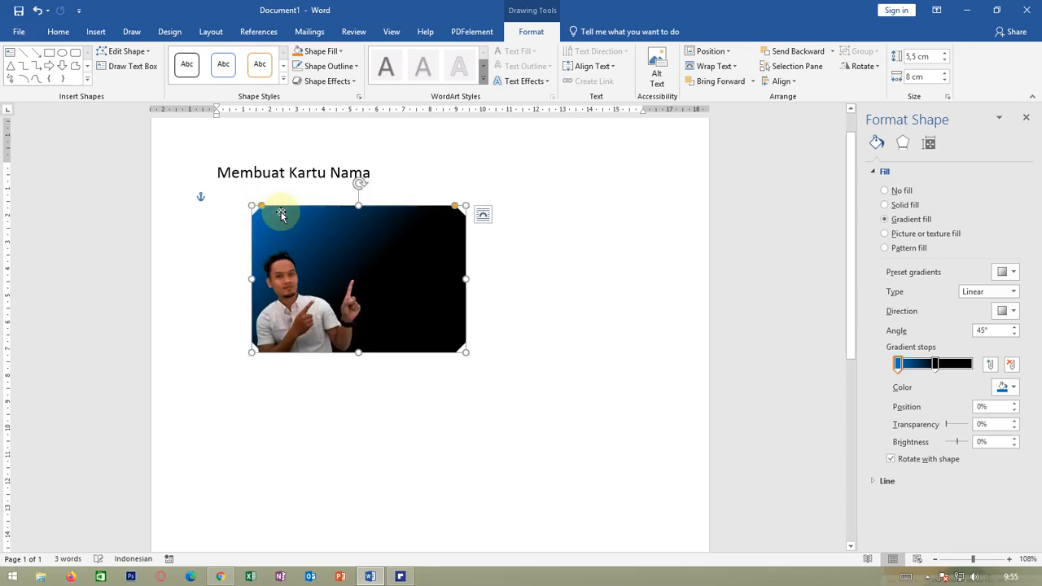
pyautogui.moveTo(457, 208); pyautogui.dragTo(466, 207)
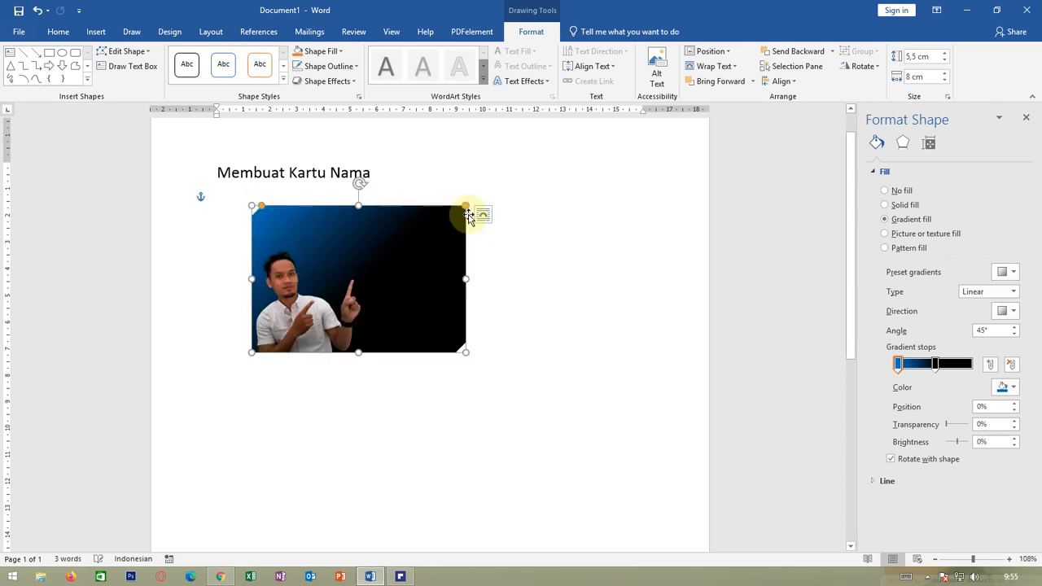
pyautogui.click(550, 296)
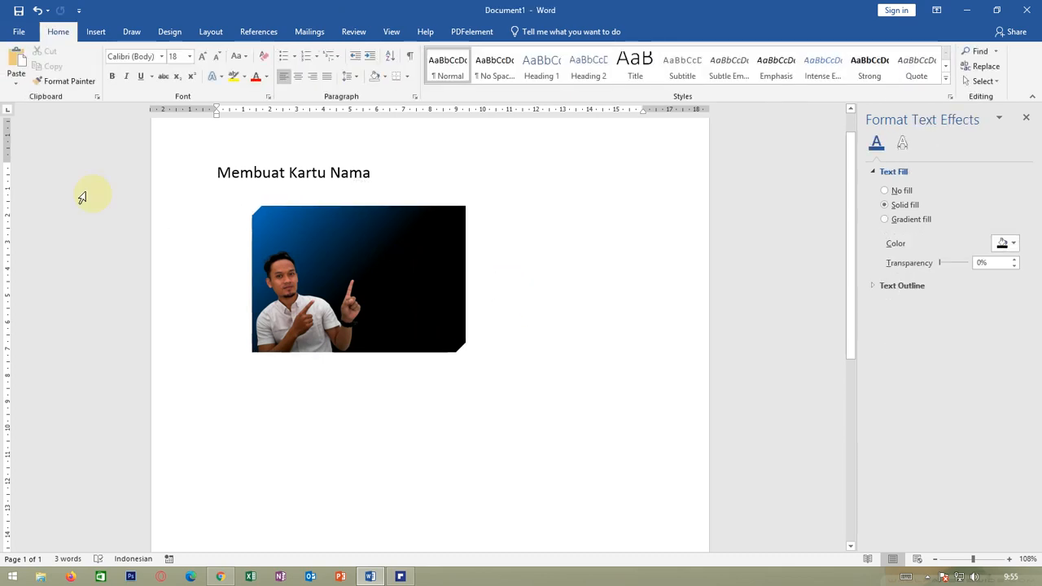
# Step: Insert first-style WordArt on the card and type the presenter's full name and degree
pyautogui.click(97, 32)
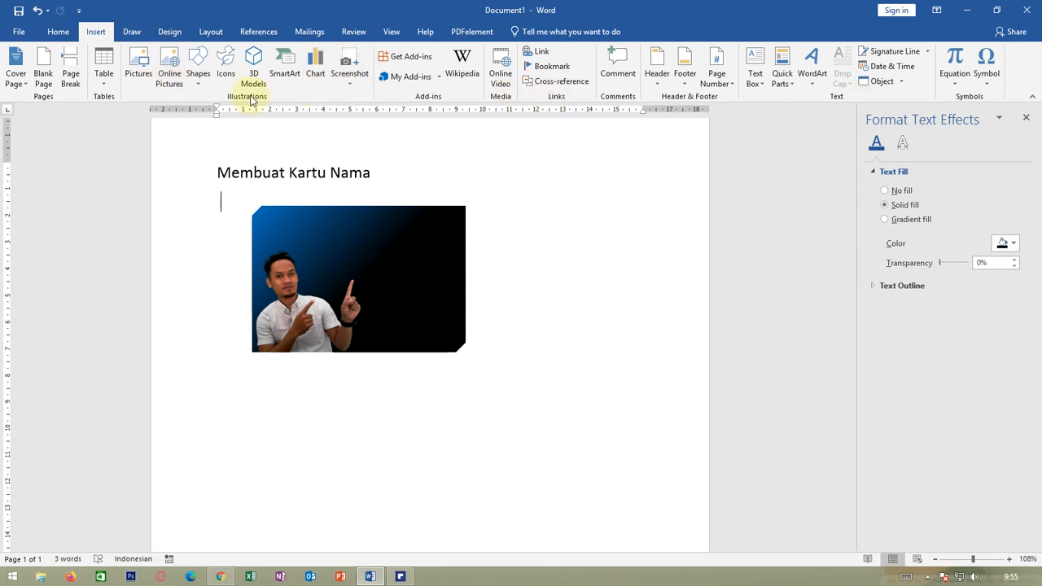
pyautogui.click(811, 69)
pyautogui.click(814, 107)
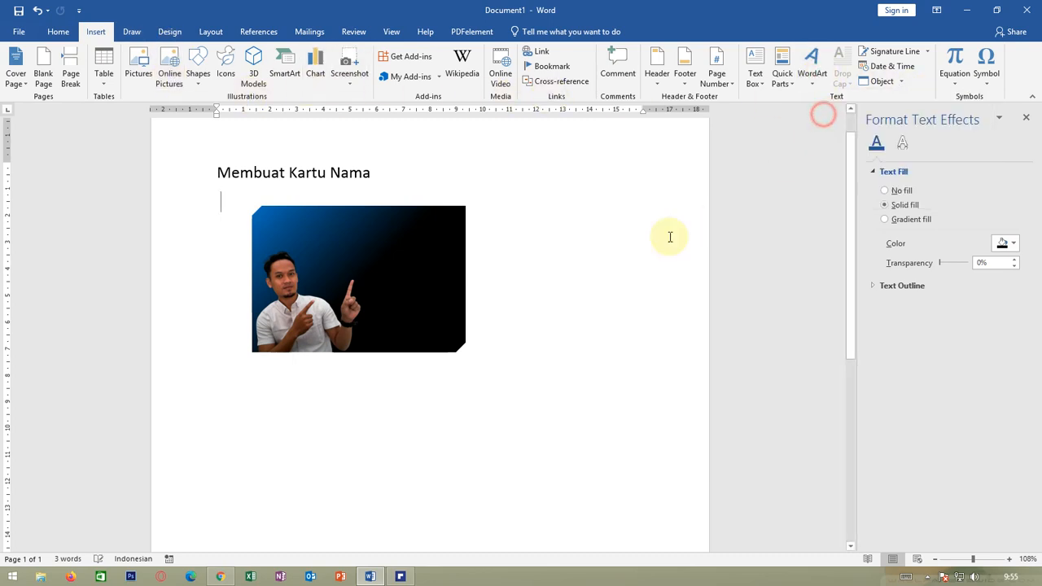
pyautogui.click(339, 222)
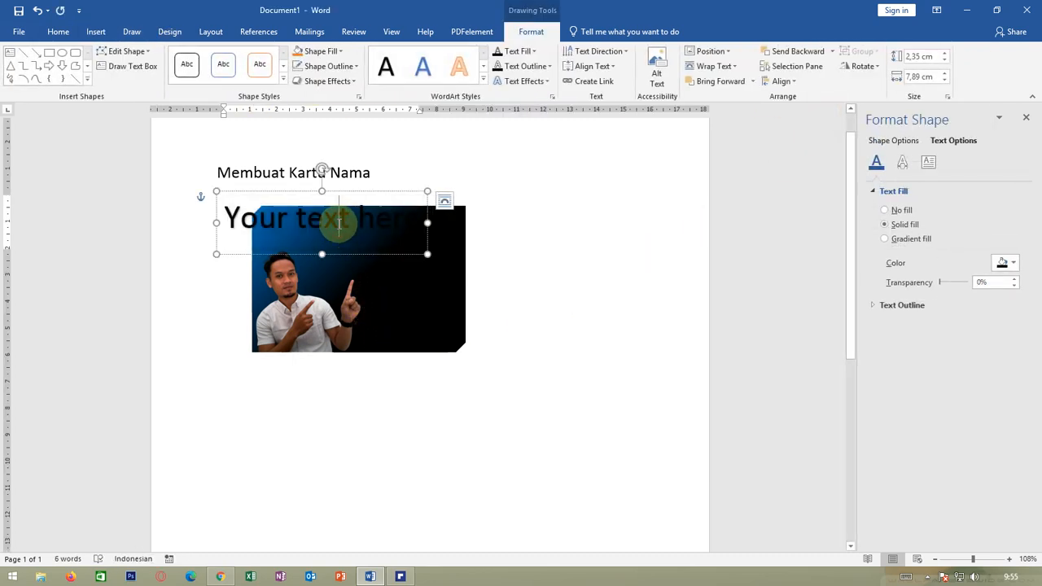
pyautogui.hotkey('ctrl', 'a')
pyautogui.write('Rigo T')
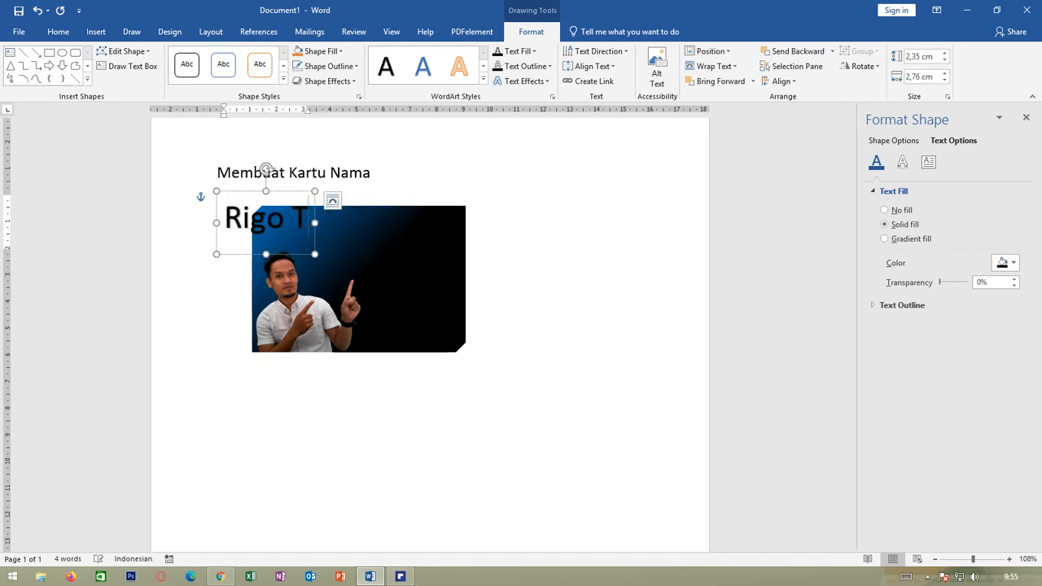
pyautogui.write('ampat')
pyautogui.write('i')
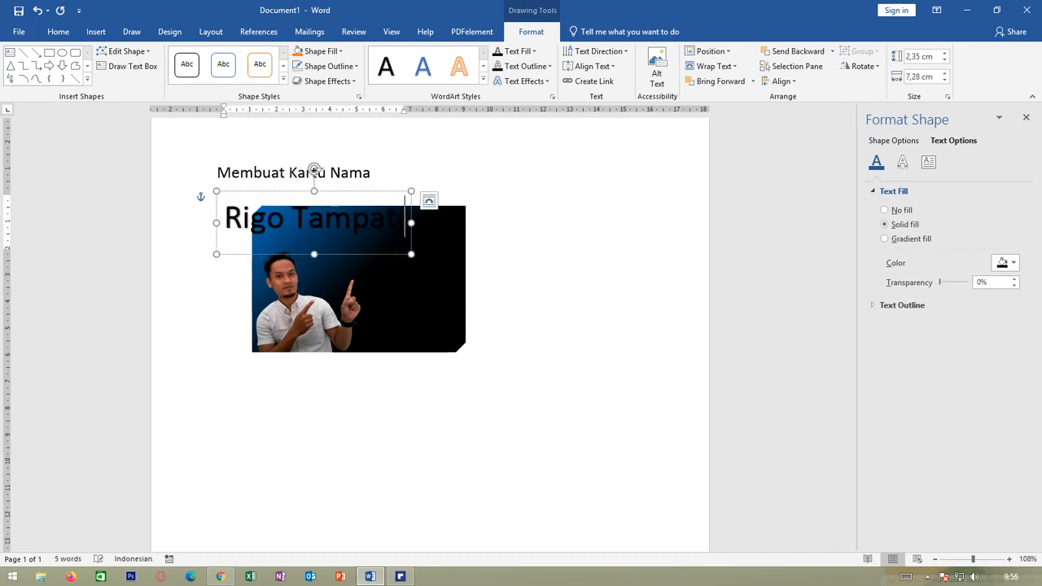
pyautogui.write(', M.')
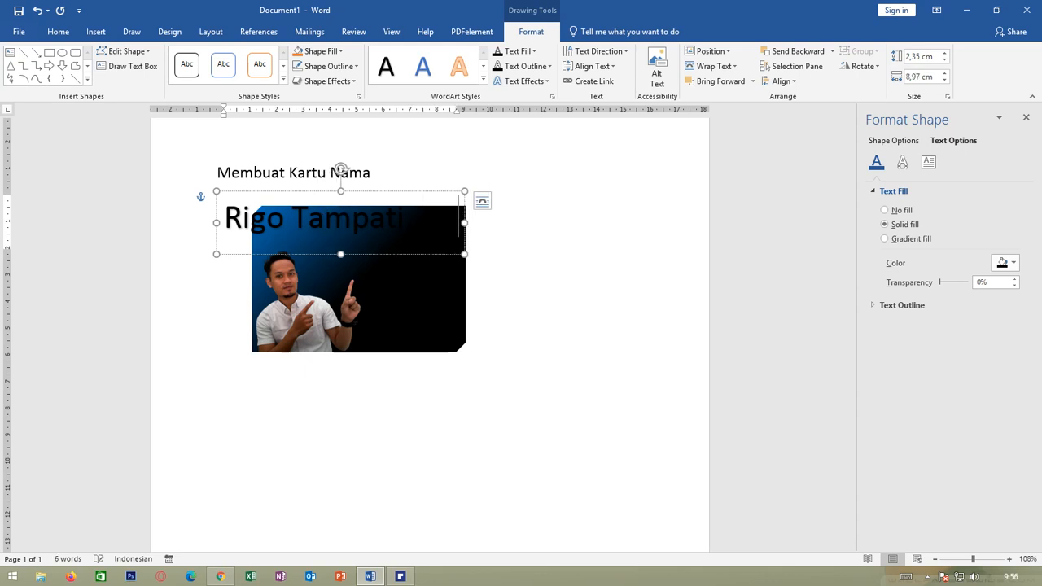
pyautogui.write('T')
# Step: Make the name white, Arial Narrow at 10 pt, and move it to the card's lower-right corner
pyautogui.tripleClick(339, 223)
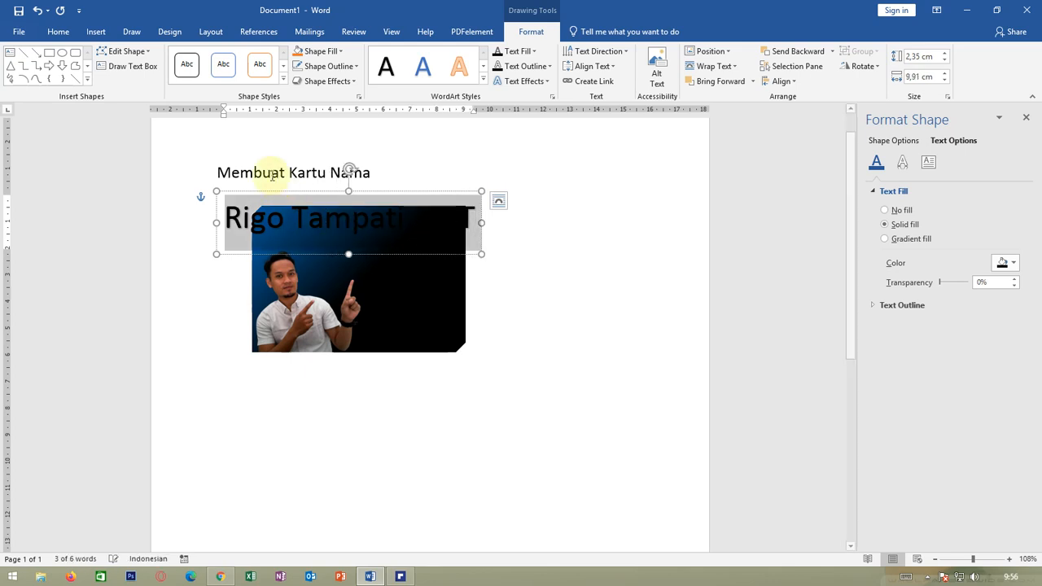
pyautogui.click(60, 31)
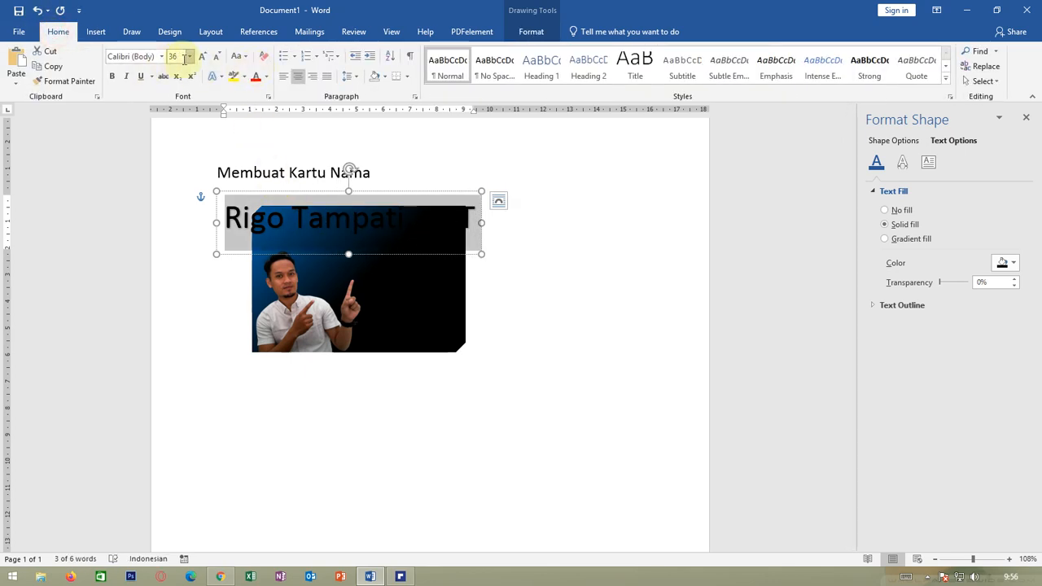
pyautogui.click(266, 76)
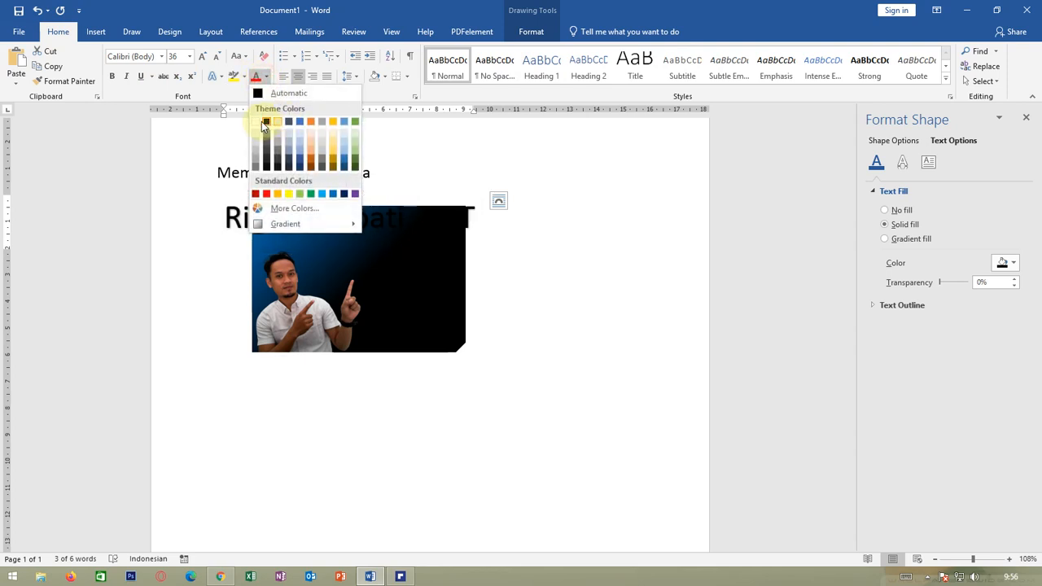
pyautogui.click(254, 121)
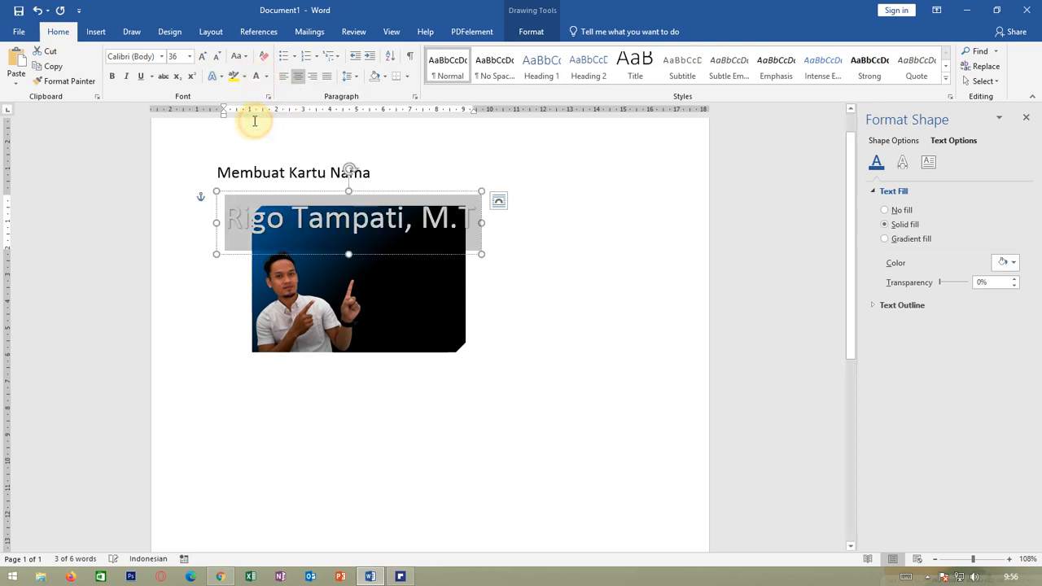
pyautogui.click(161, 57)
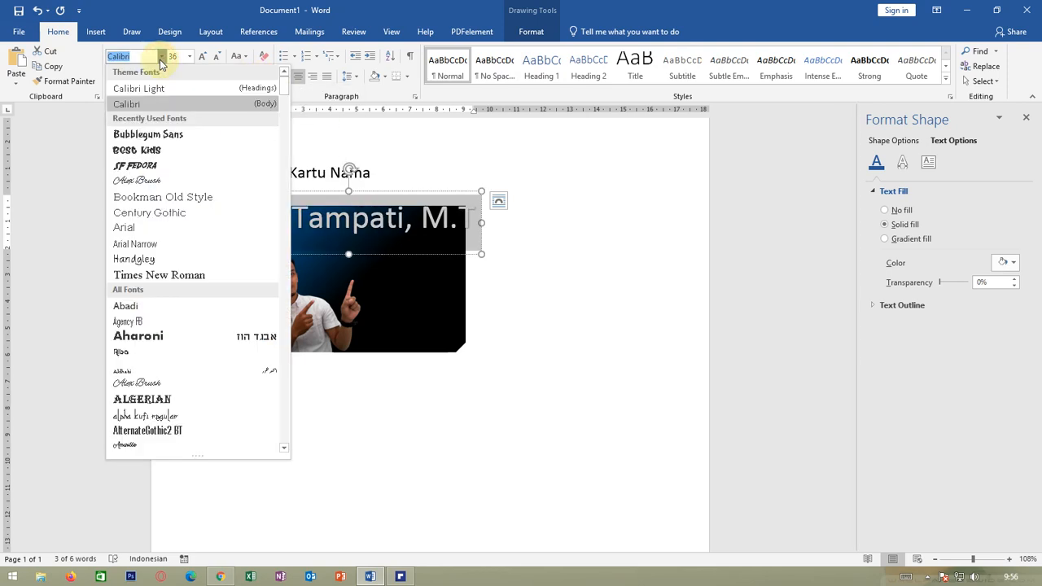
pyautogui.click(184, 244)
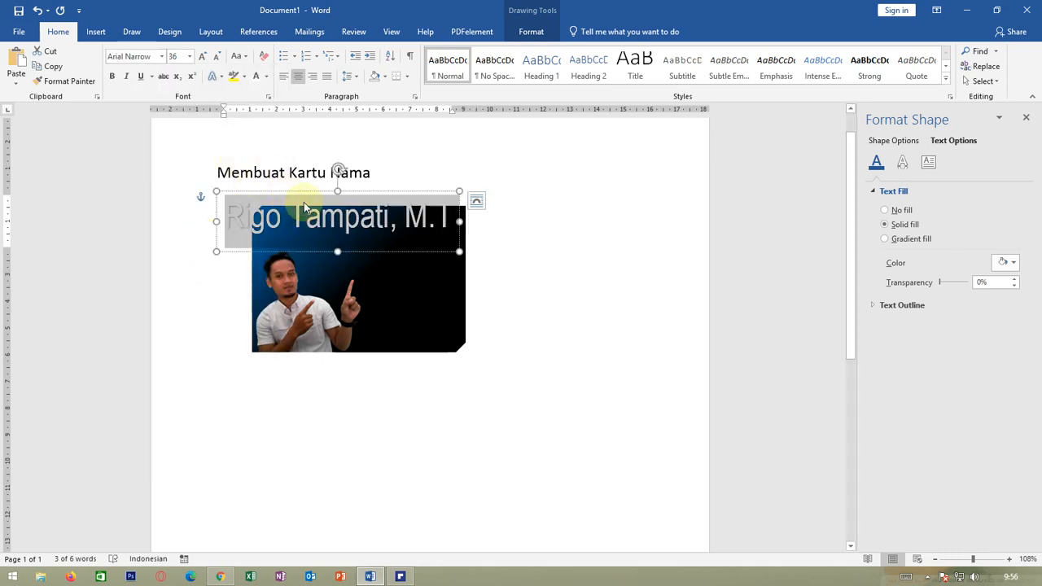
pyautogui.hotkey('ctrl', 'shift', ',')
pyautogui.hotkey('ctrl', 'shift', ',')
pyautogui.hotkey('ctrl', 'shift', ',')
pyautogui.hotkey('ctrl', 'shift', ',')
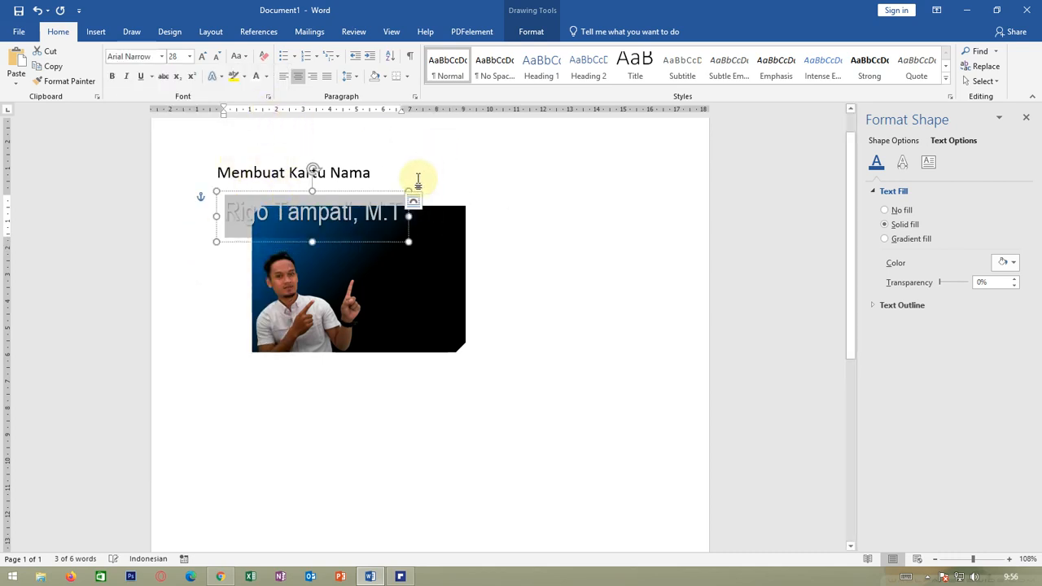
pyautogui.hotkey('ctrl', 'shift', ',')
pyautogui.hotkey('ctrl', 'shift', ',')
pyautogui.hotkey('ctrl', 'shift', ',')
pyautogui.hotkey('ctrl', 'shift', ',')
pyautogui.hotkey('ctrl', 'shift', ',')
pyautogui.hotkey('ctrl', 'shift', ',')
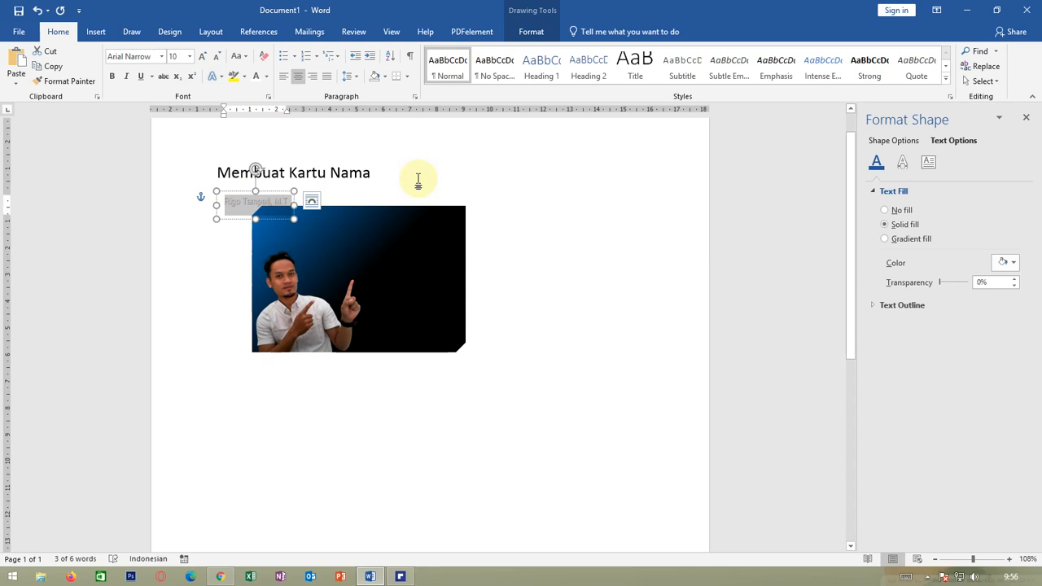
pyautogui.moveTo(271, 192); pyautogui.dragTo(327, 323)
# Step: Underline the name and add a 'Ka. Labkom' line beneath it with 0 pt paragraph spacing
pyautogui.hotkey('ctrl', 'u')
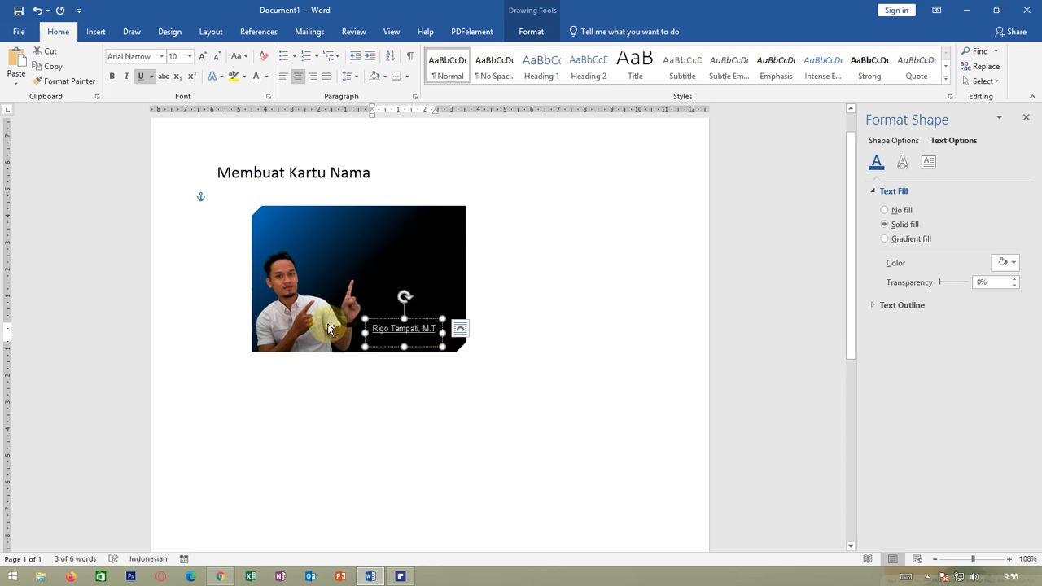
pyautogui.click(438, 331)
pyautogui.press('Return')
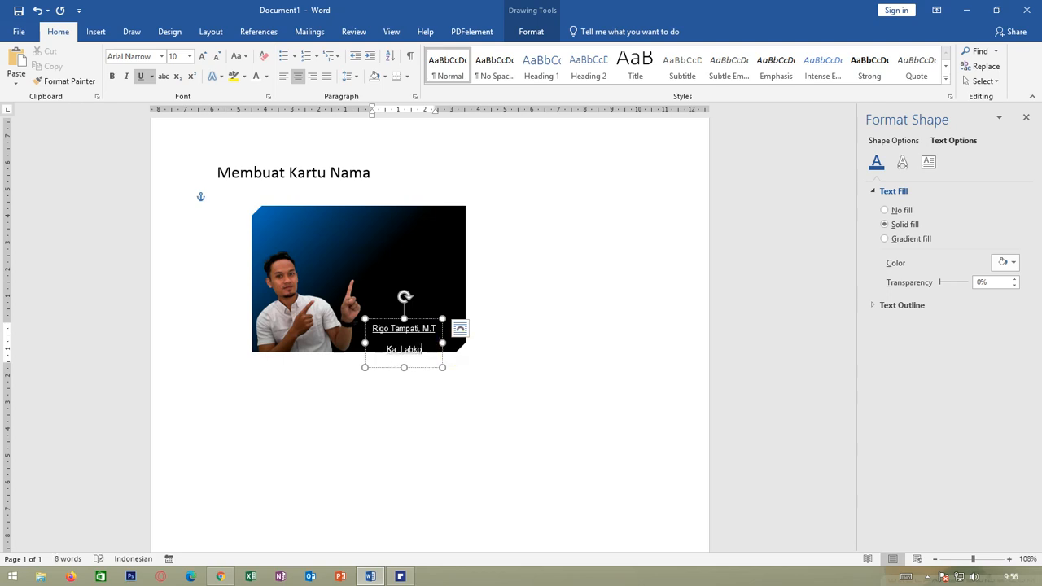
pyautogui.hotkey('ctrl', 'a')
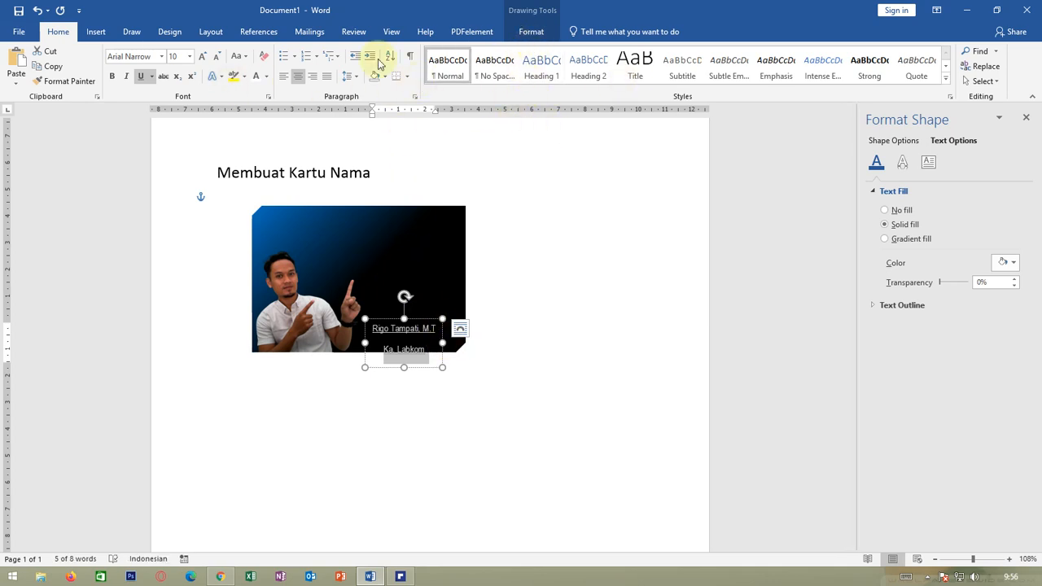
pyautogui.click(430, 320)
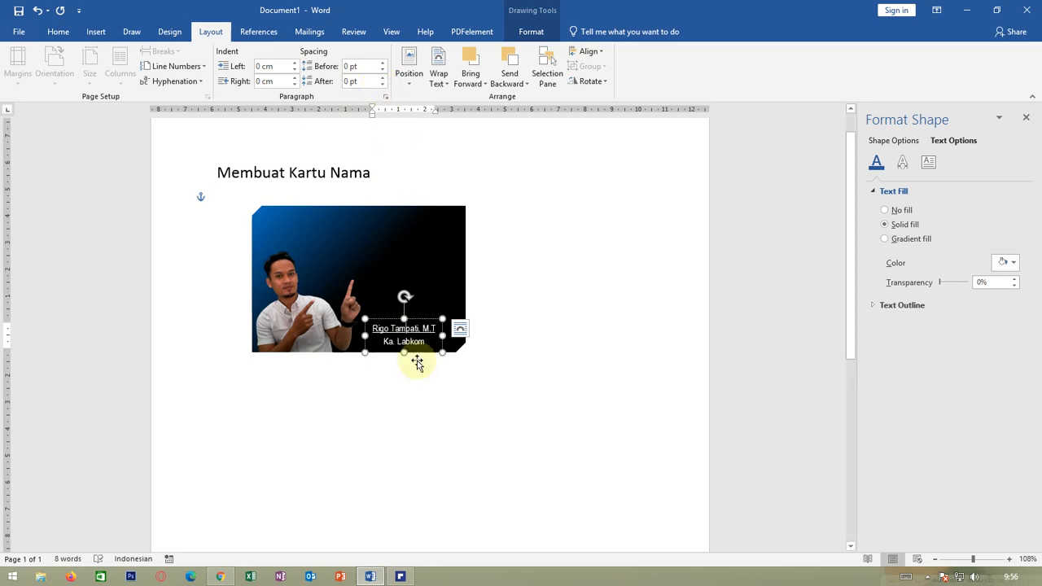
pyautogui.click(571, 295)
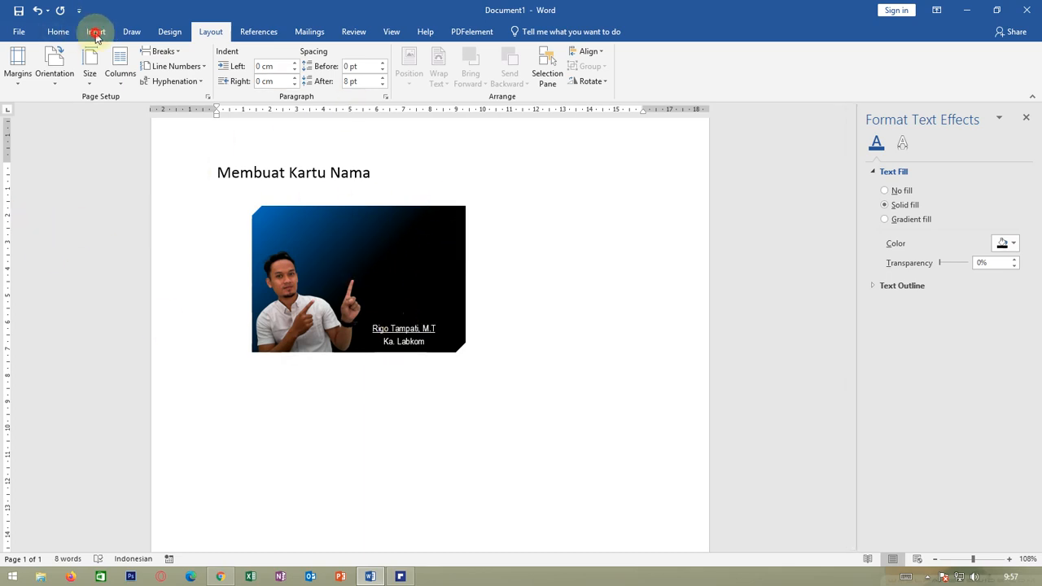
pyautogui.click(96, 32)
pyautogui.click(139, 77)
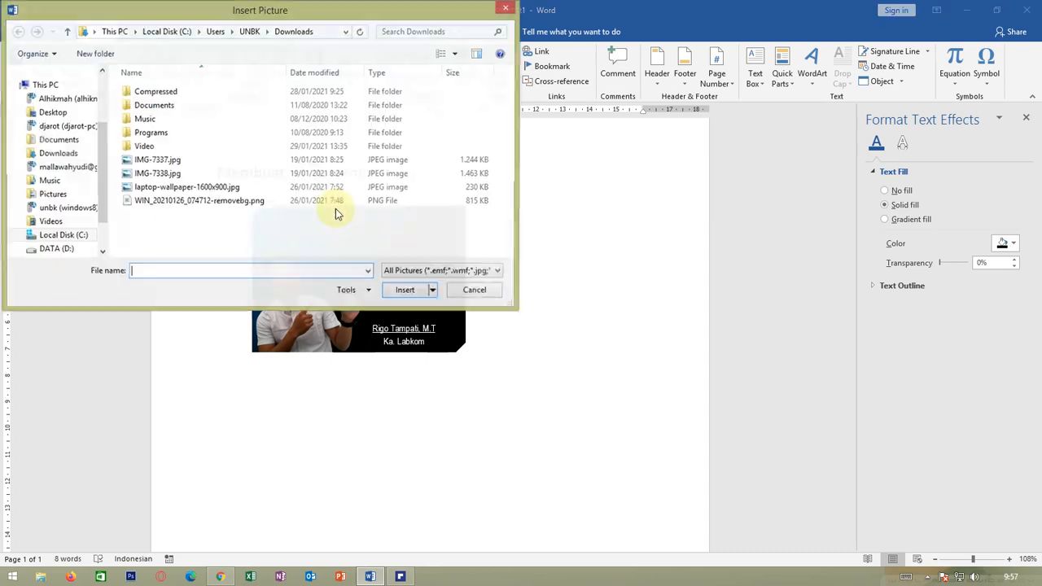
pyautogui.click(63, 195)
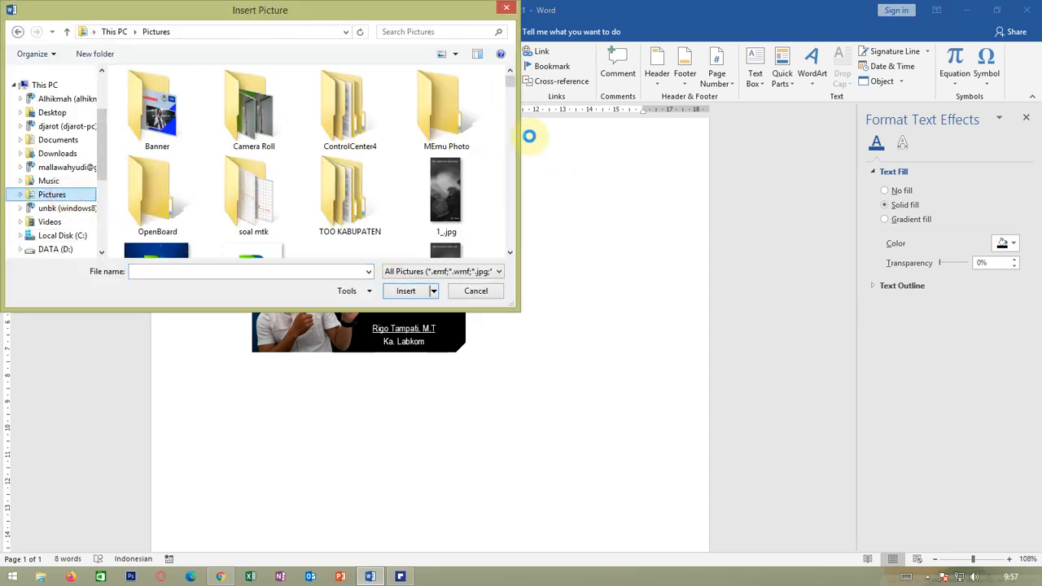
pyautogui.click(277, 270)
pyautogui.write('tut')
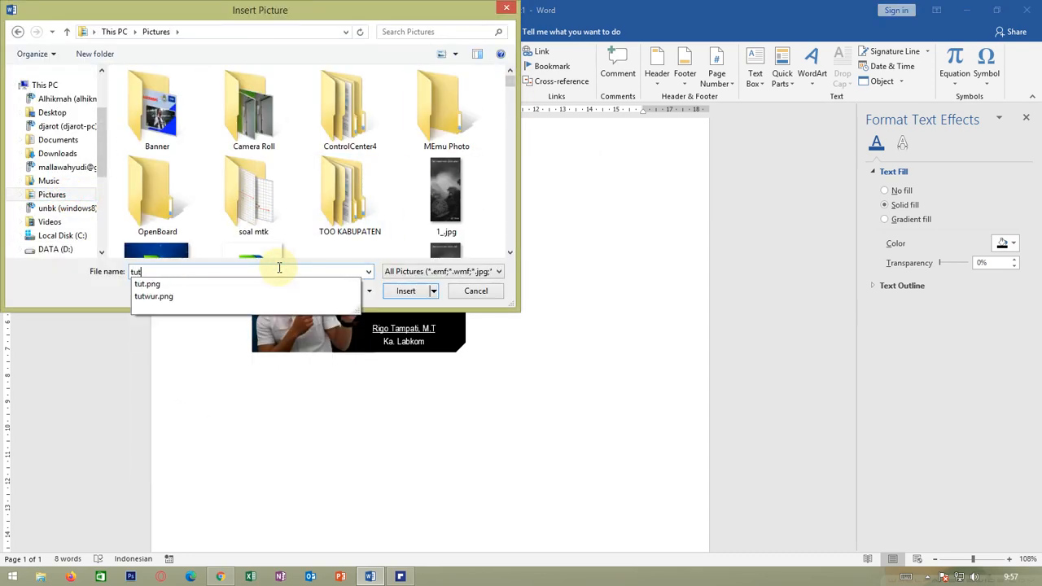
pyautogui.press('Down')
pyautogui.press('Down')
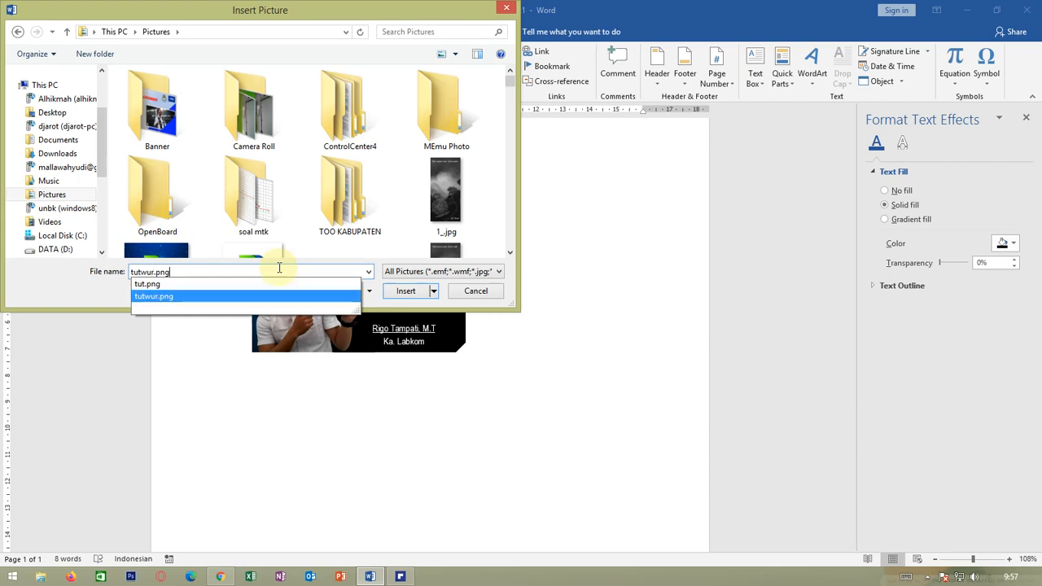
pyautogui.press('Up')
pyautogui.press('Down')
pyautogui.press('Return')
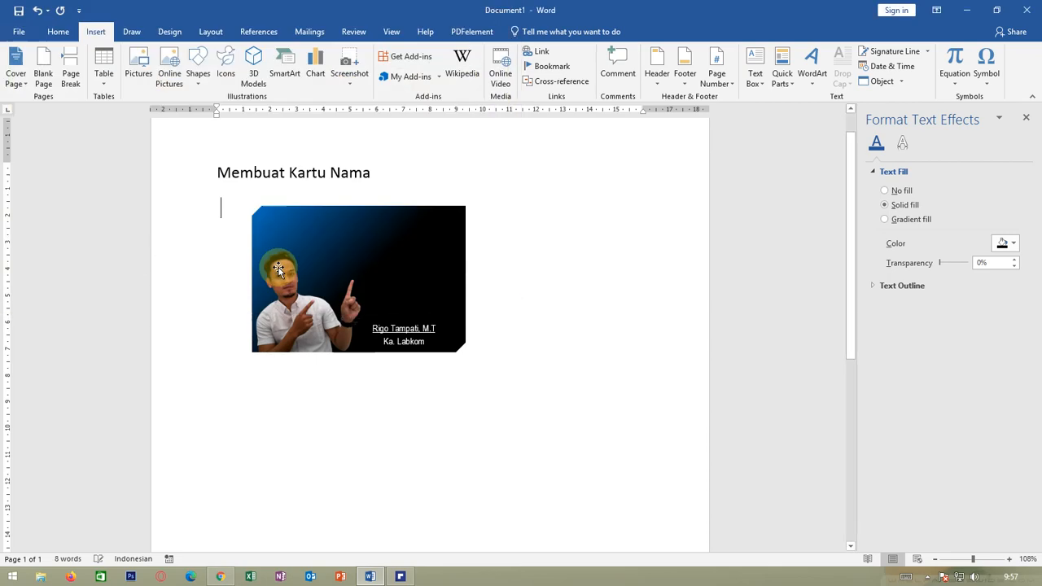
pyautogui.rightClick(528, 323)
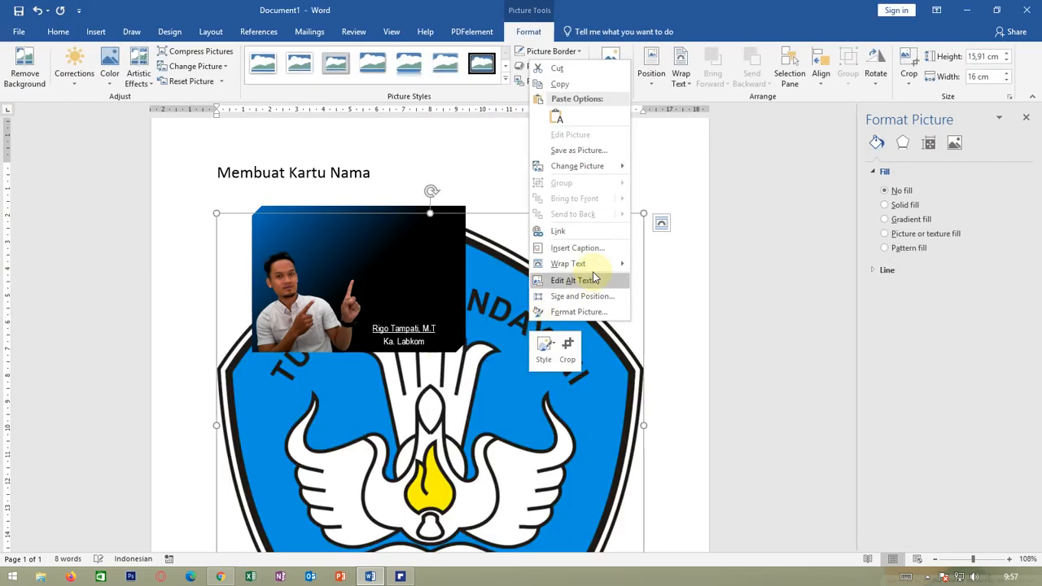
pyautogui.moveTo(588, 264)
pyautogui.click(677, 360)
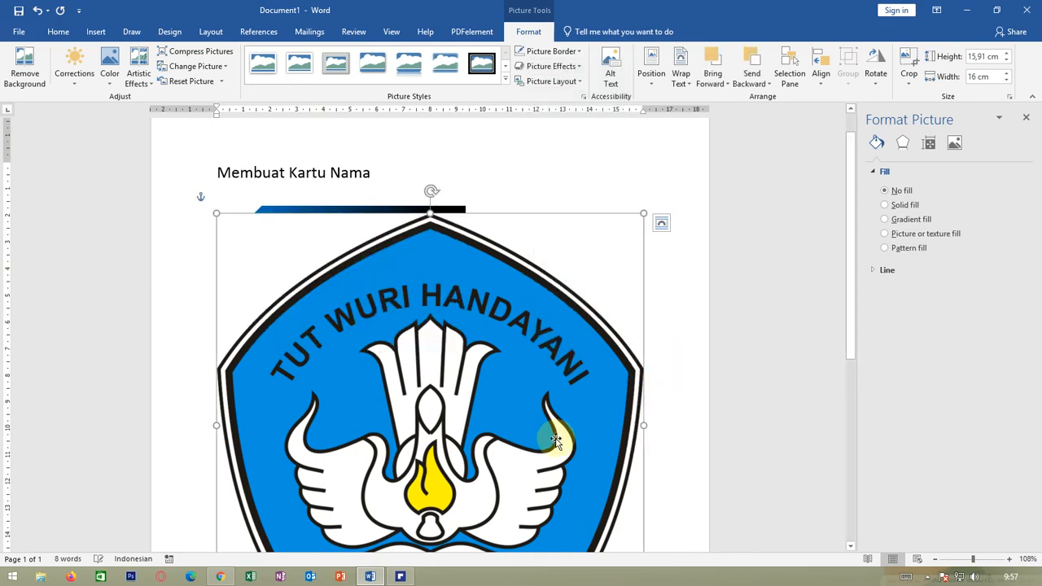
pyautogui.moveTo(548, 423); pyautogui.dragTo(524, 394)
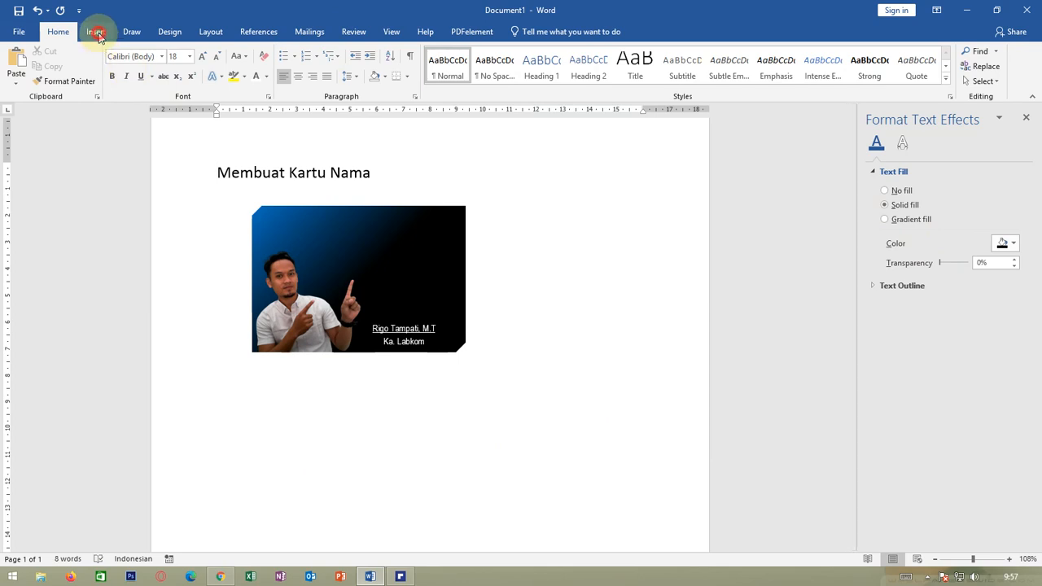
# Step: Insert the picture 2 kelompok.jpg and set its wrapping to In Front of Text
pyautogui.click(96, 33)
pyautogui.click(139, 72)
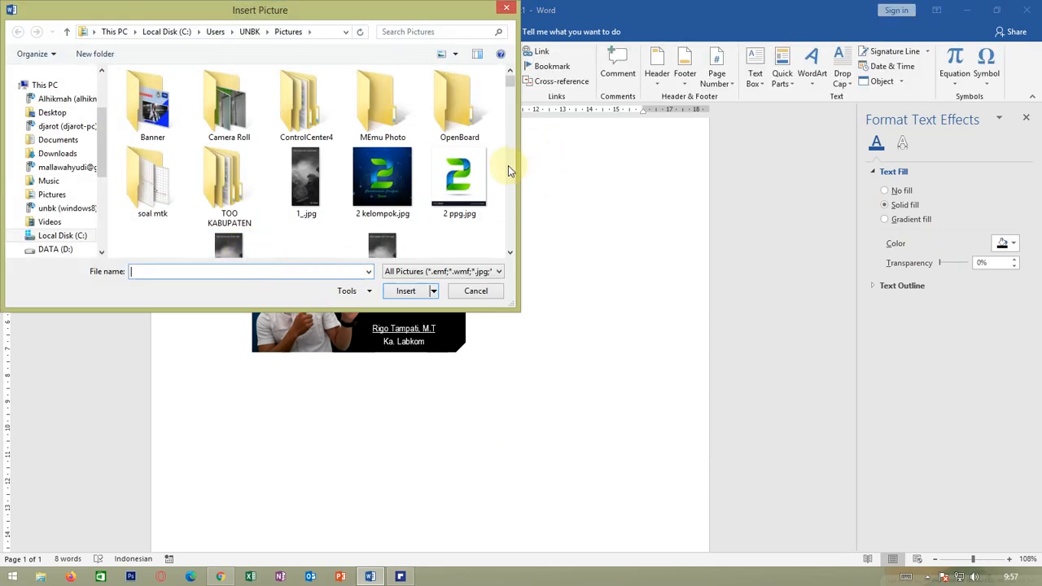
pyautogui.scroll(-1, 385, 204)
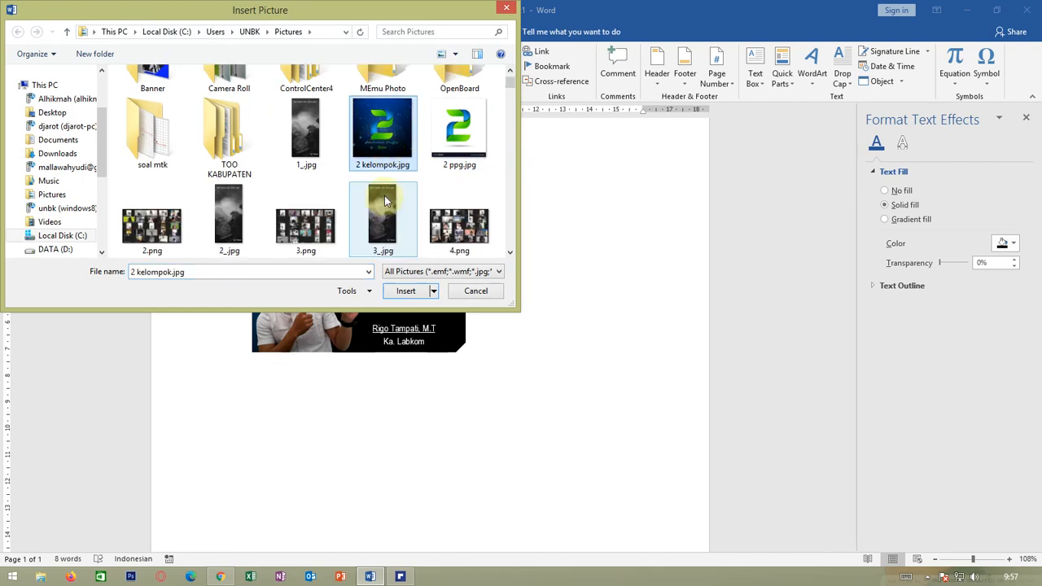
pyautogui.doubleClick(381, 137)
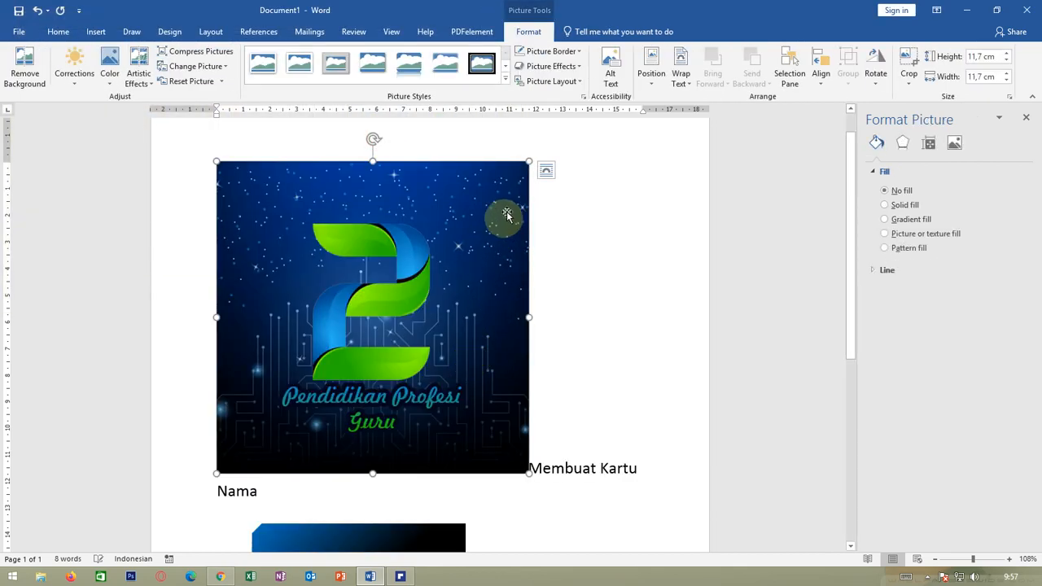
pyautogui.rightClick(494, 210)
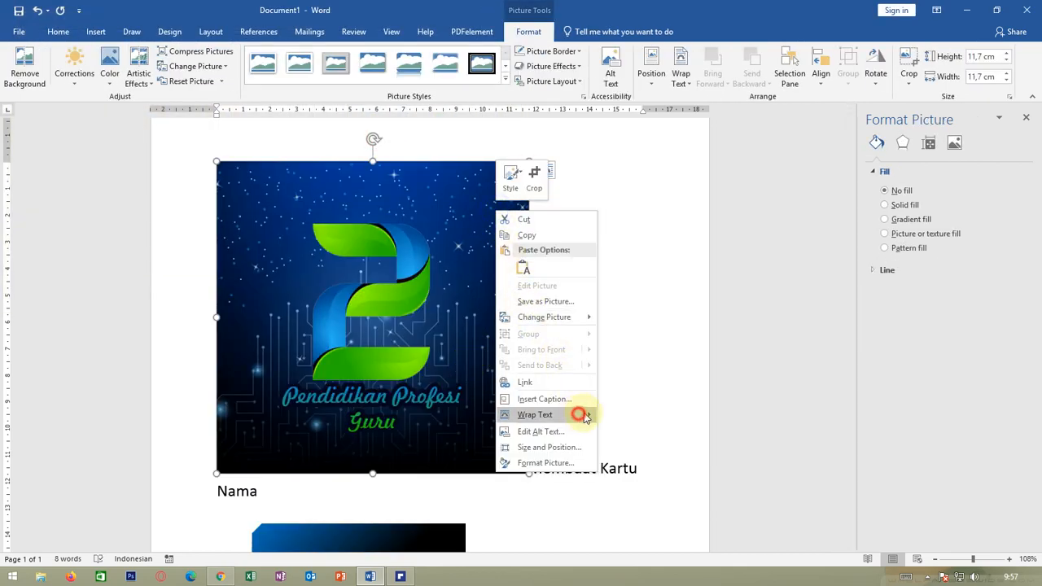
pyautogui.moveTo(581, 414)
pyautogui.click(656, 478)
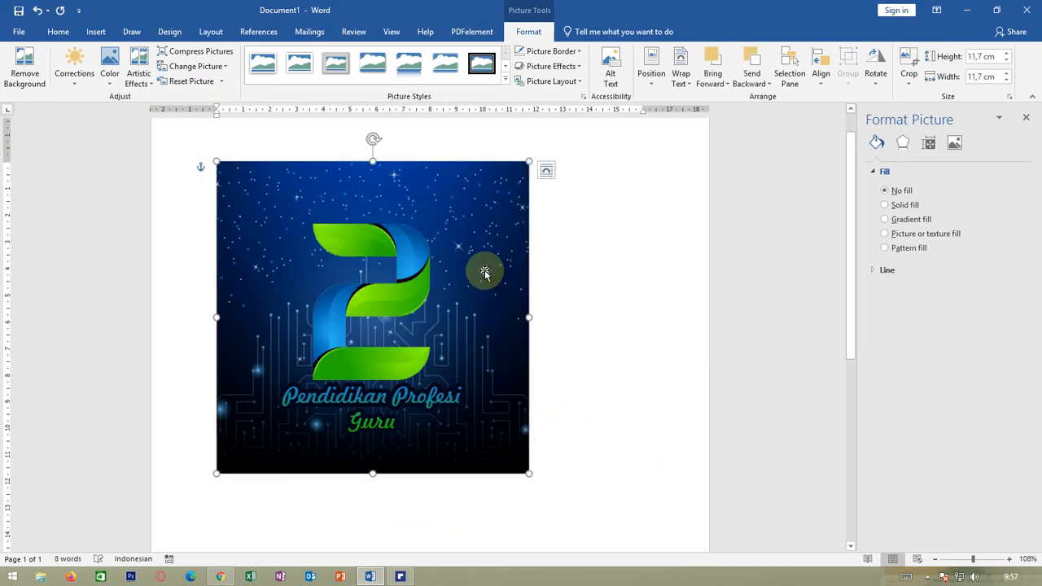
# Step: Shrink the logo to 1,61 × 1,61 cm and place it in the card's top-right corner
pyautogui.moveTo(527, 160); pyautogui.dragTo(438, 246)
pyautogui.click(546, 259)
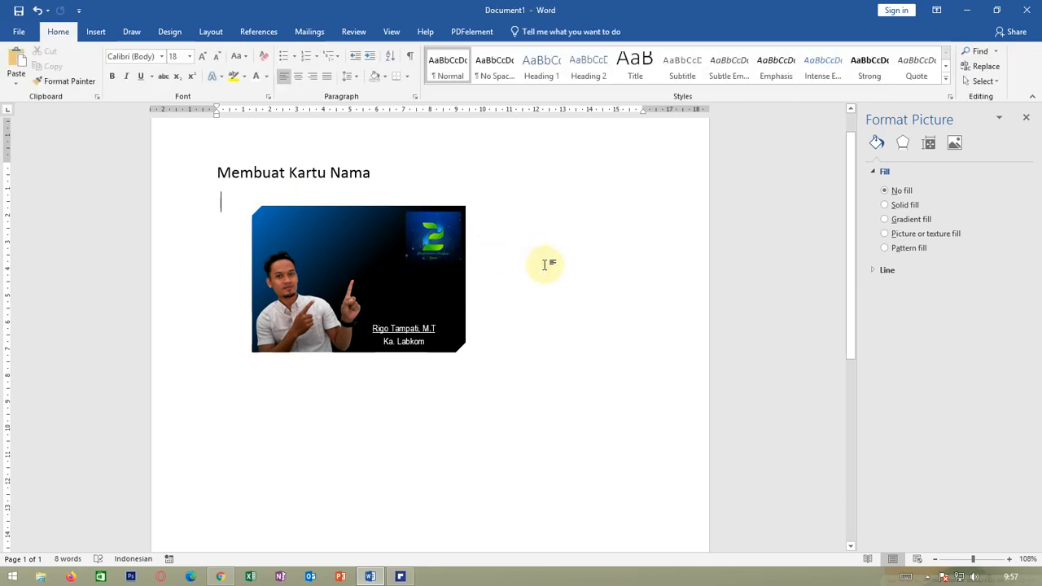
pyautogui.moveTo(447, 241)
pyautogui.mouseDown()
pyautogui.moveTo(285, 241)
pyautogui.moveTo(447, 235)
pyautogui.mouseUp()
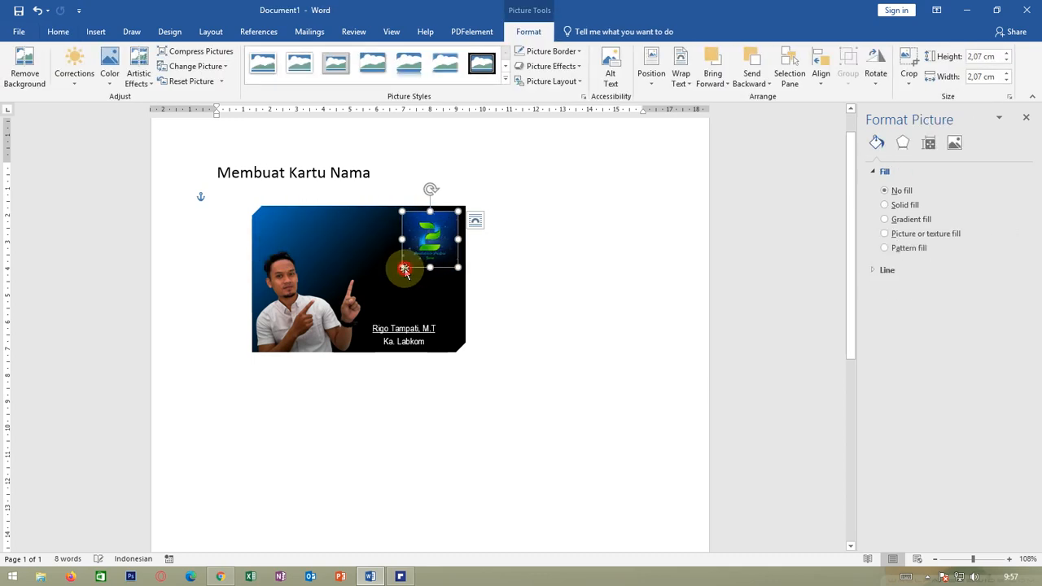
pyautogui.moveTo(409, 264); pyautogui.dragTo(425, 246)
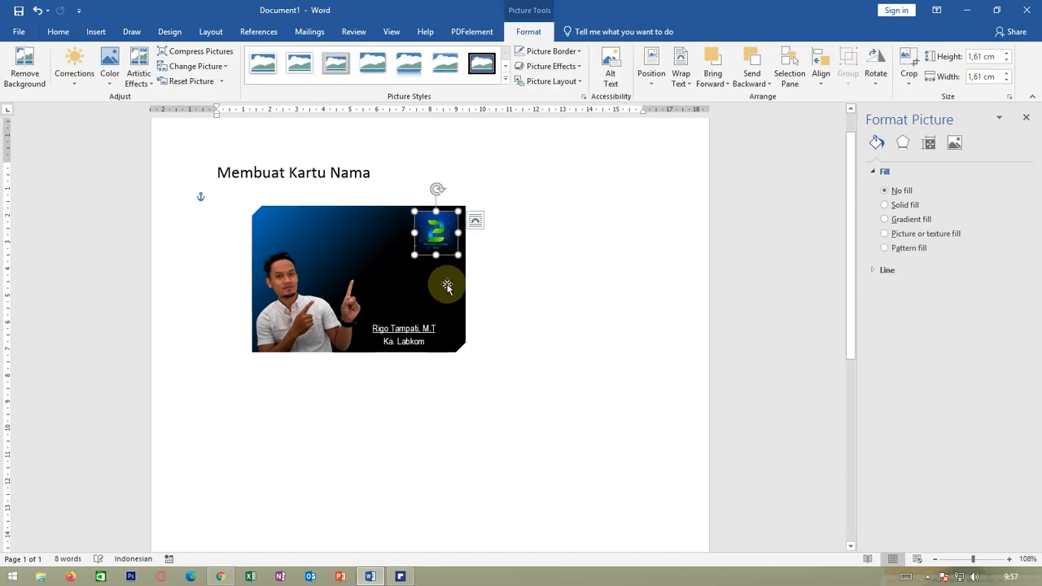
pyautogui.click(447, 283)
pyautogui.click(336, 232)
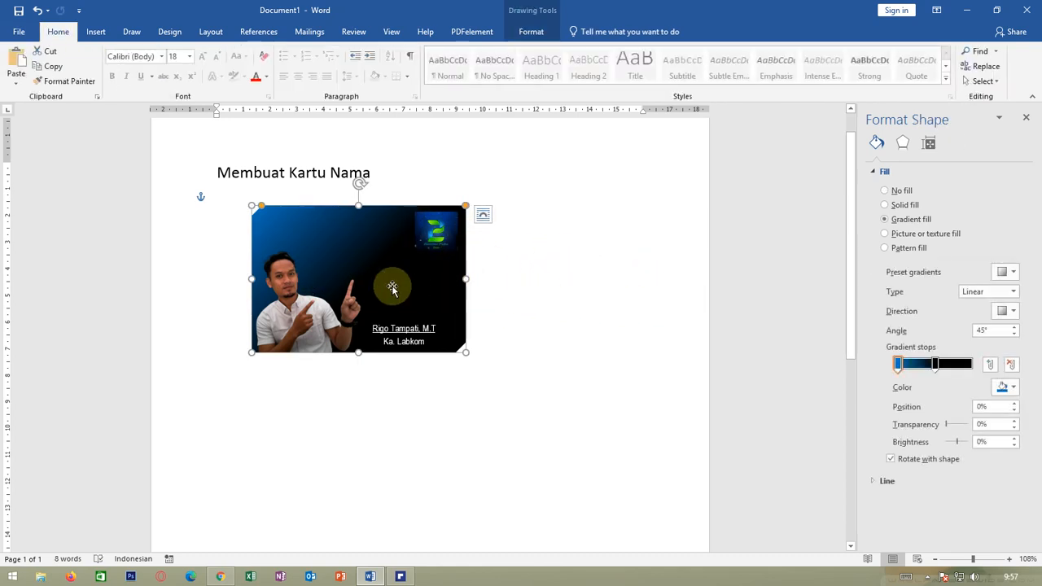
pyautogui.rightClick(362, 242)
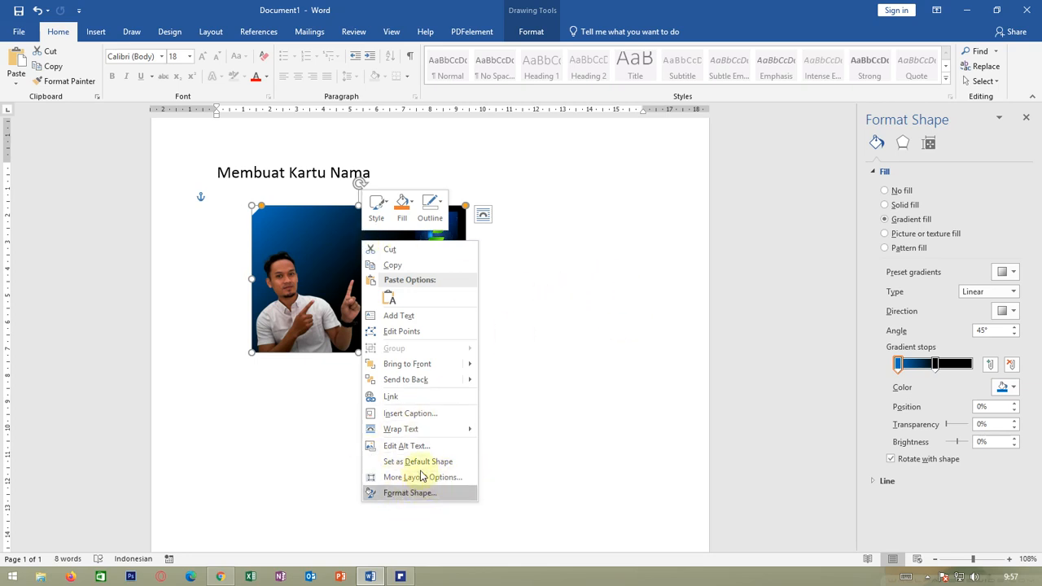
pyautogui.click(314, 232)
pyautogui.click(405, 336)
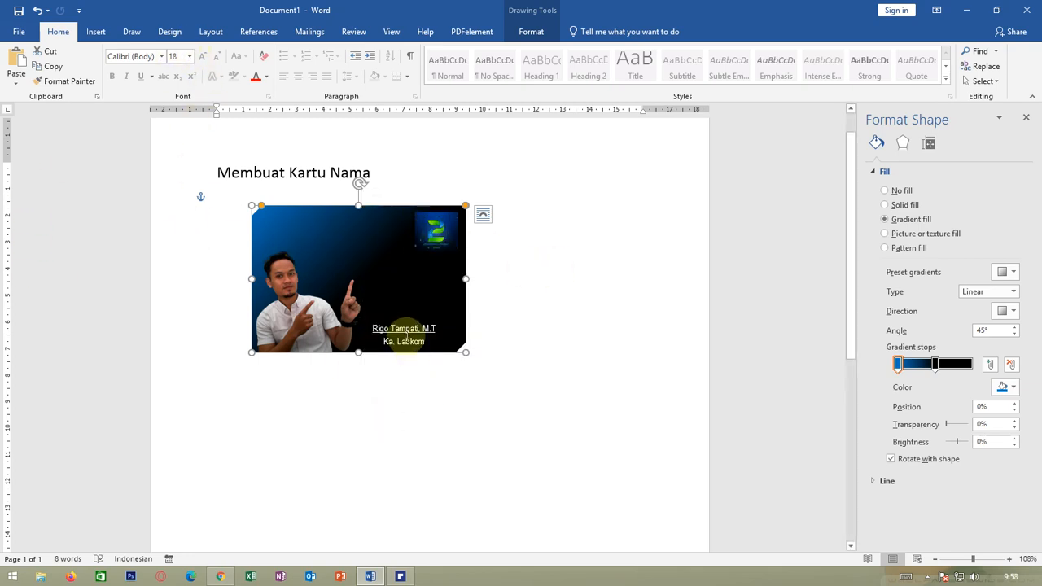
pyautogui.click(163, 177)
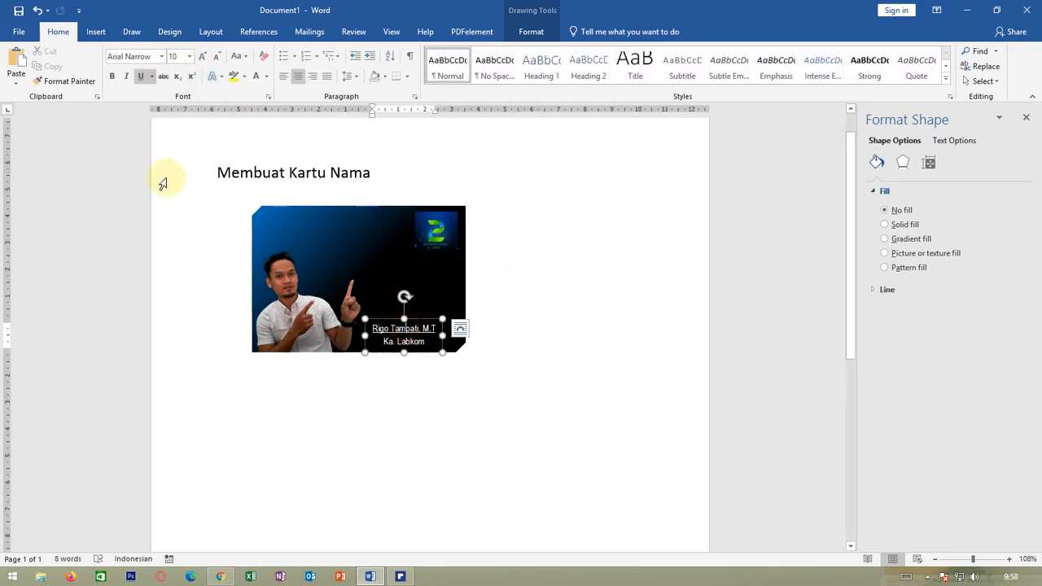
# Step: Insert a black WordArt header reading 'FORUM KOMUNIKASI GURU' with a second line 'PPG UPI 2020'
pyautogui.click(96, 30)
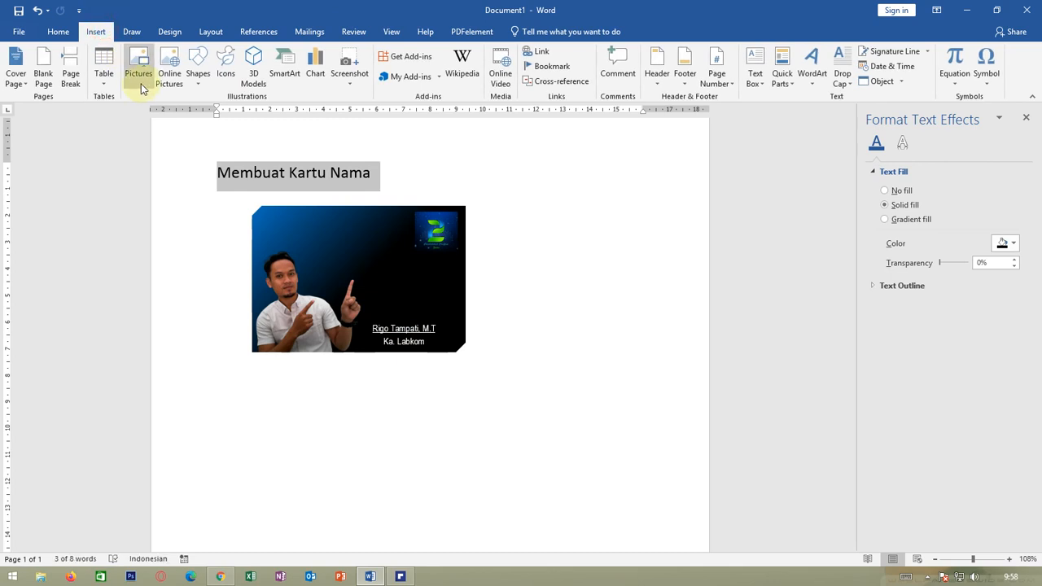
pyautogui.click(808, 75)
pyautogui.click(808, 106)
pyautogui.click(340, 186)
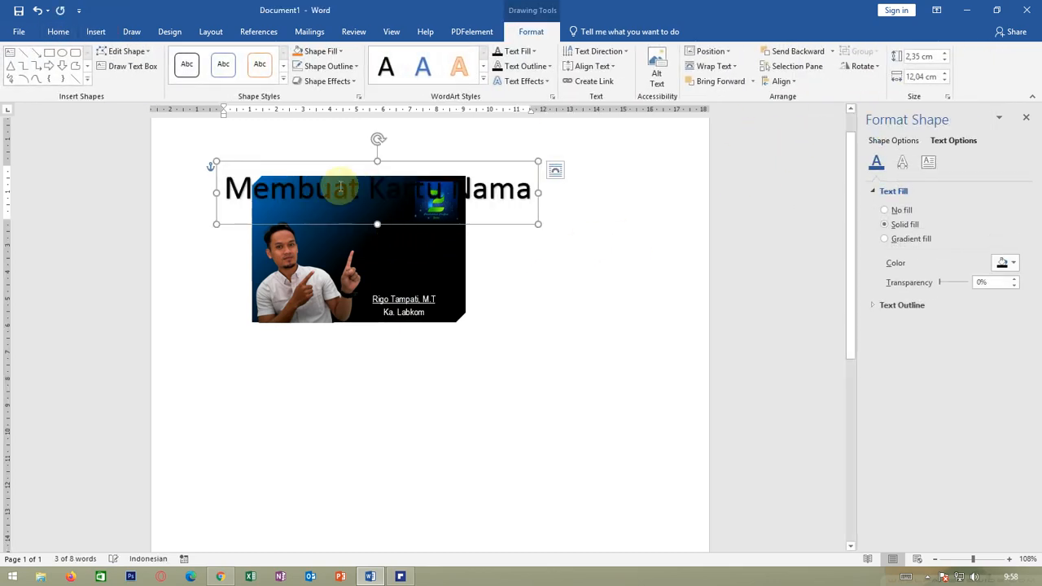
pyautogui.tripleClick(340, 186)
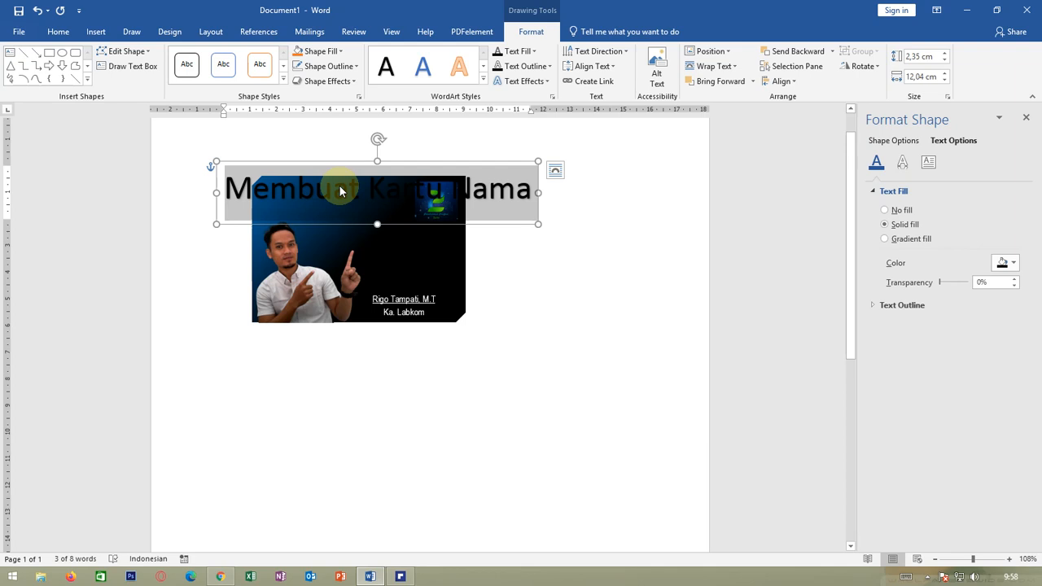
pyautogui.write('FOR')
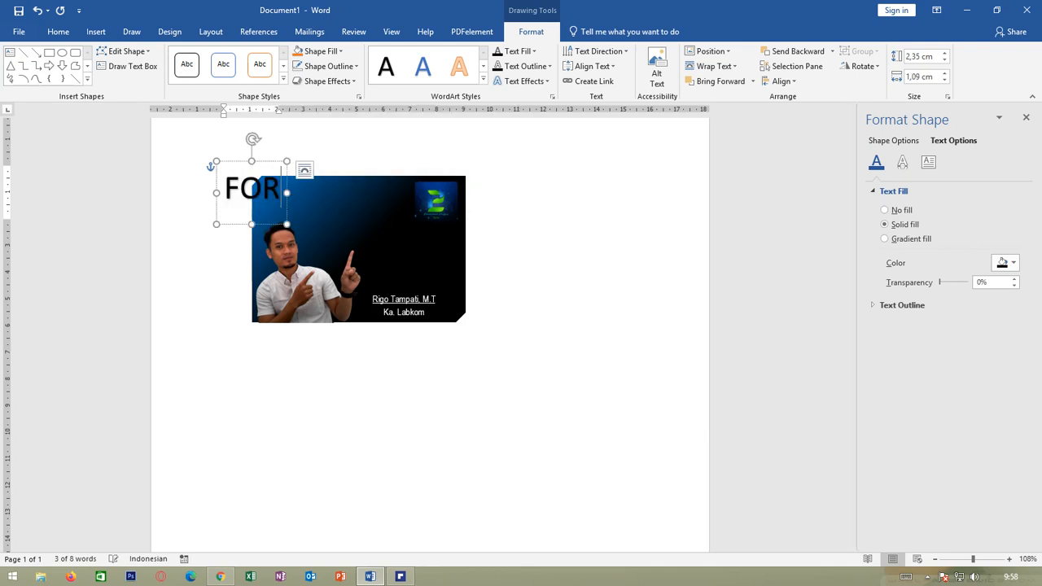
pyautogui.write('UM KOMUNIKAS')
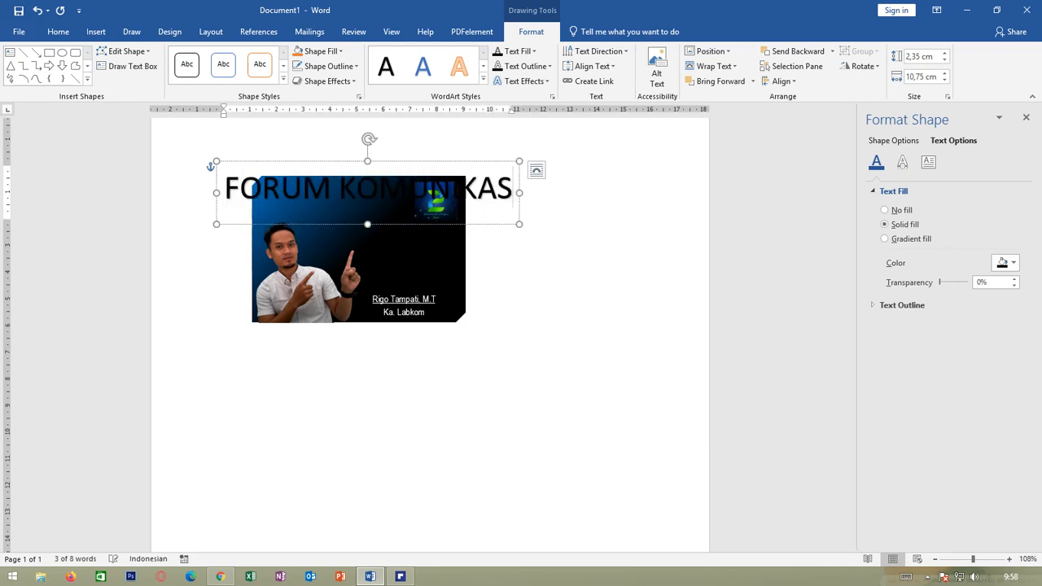
pyautogui.write('I GURU')
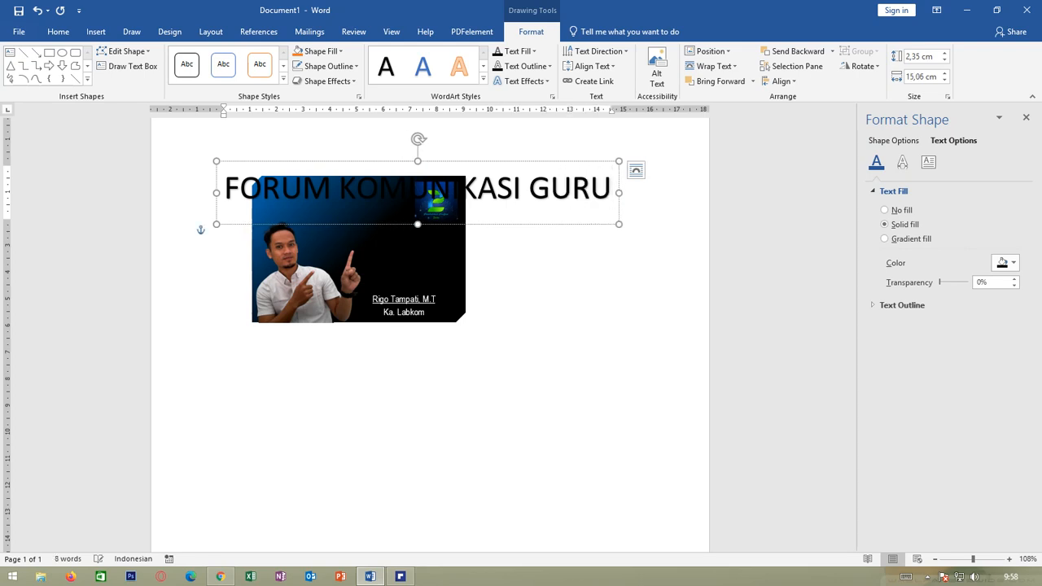
pyautogui.press('Return')
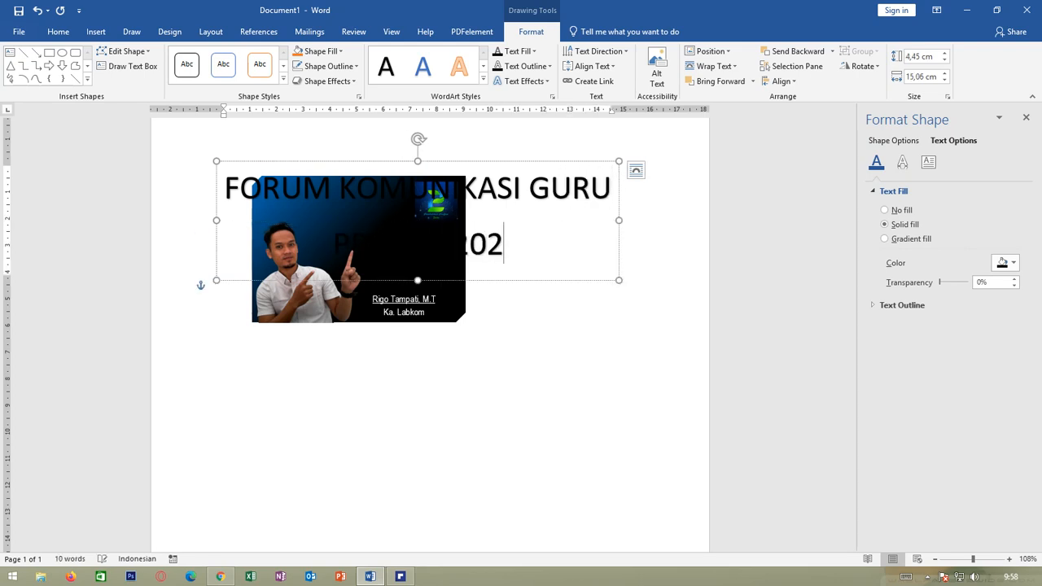
pyautogui.write('0')
# Step: Set the header text to Century Gothic at size 11
pyautogui.hotkey('ctrl', 'a')
pyautogui.click(52, 33)
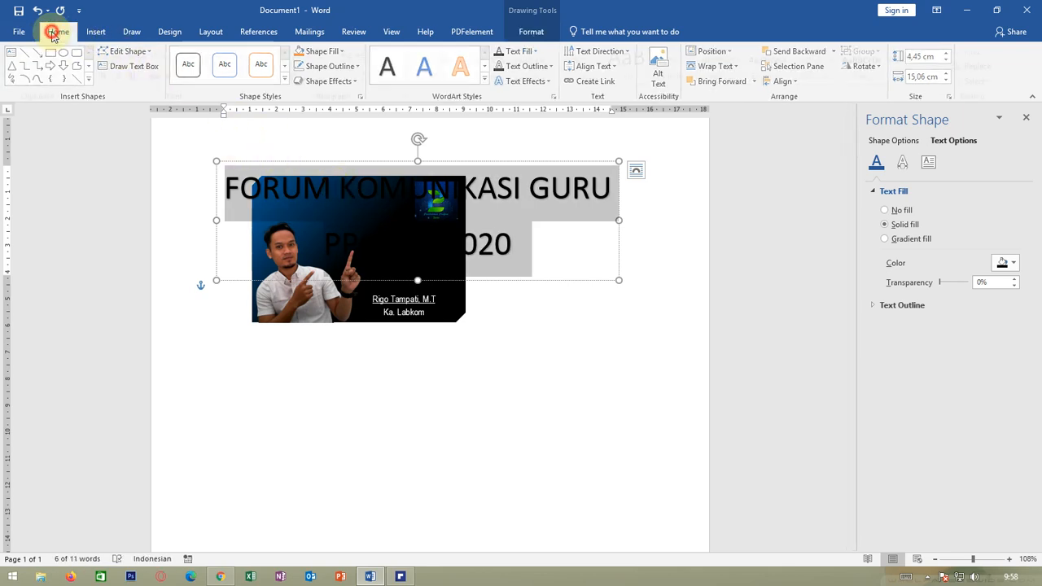
pyautogui.click(162, 57)
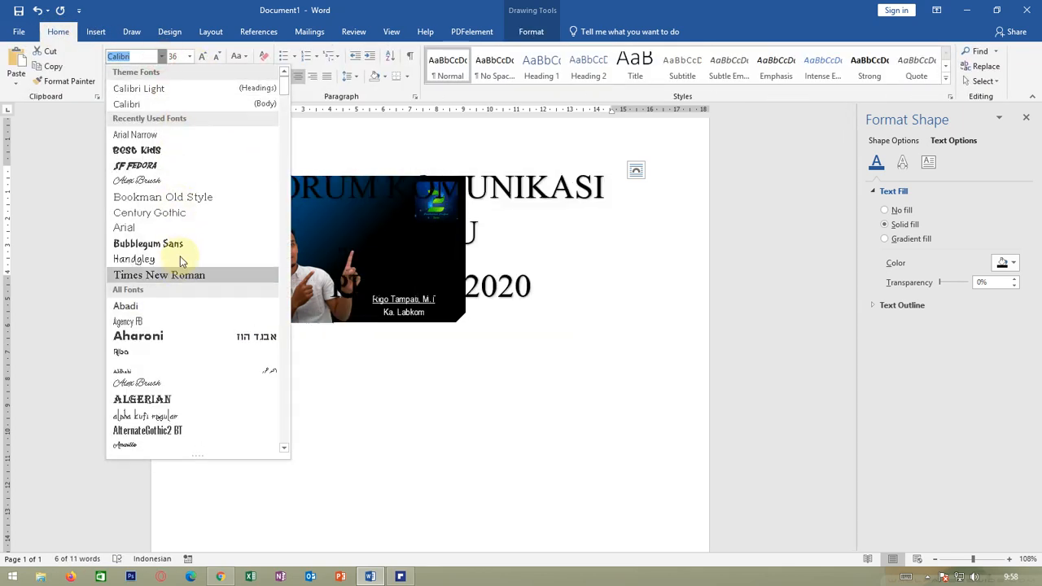
pyautogui.click(178, 218)
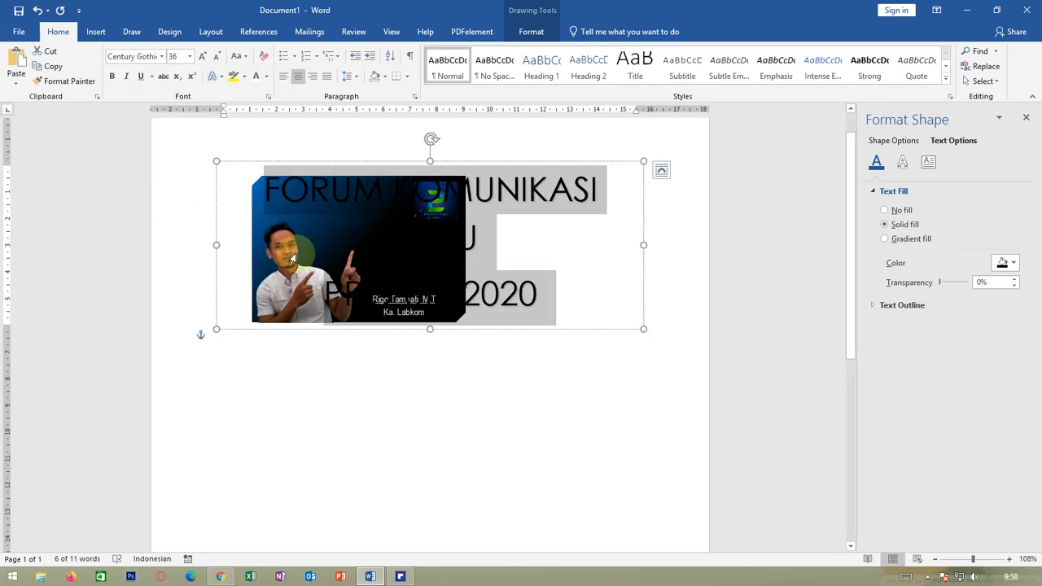
pyautogui.hotkey('ctrl', 'shift', ',')
pyautogui.hotkey('ctrl', 'shift', ',')
pyautogui.hotkey('ctrl', 'shift', ',')
pyautogui.hotkey('ctrl', 'shift', ',')
pyautogui.hotkey('ctrl', 'shift', ',')
pyautogui.hotkey('ctrl', 'shift', ',')
pyautogui.hotkey('ctrl', 'shift', ',')
pyautogui.hotkey('ctrl', 'shift', ',')
pyautogui.hotkey('ctrl', 'shift', ',')
pyautogui.hotkey('ctrl', 'shift', ',')
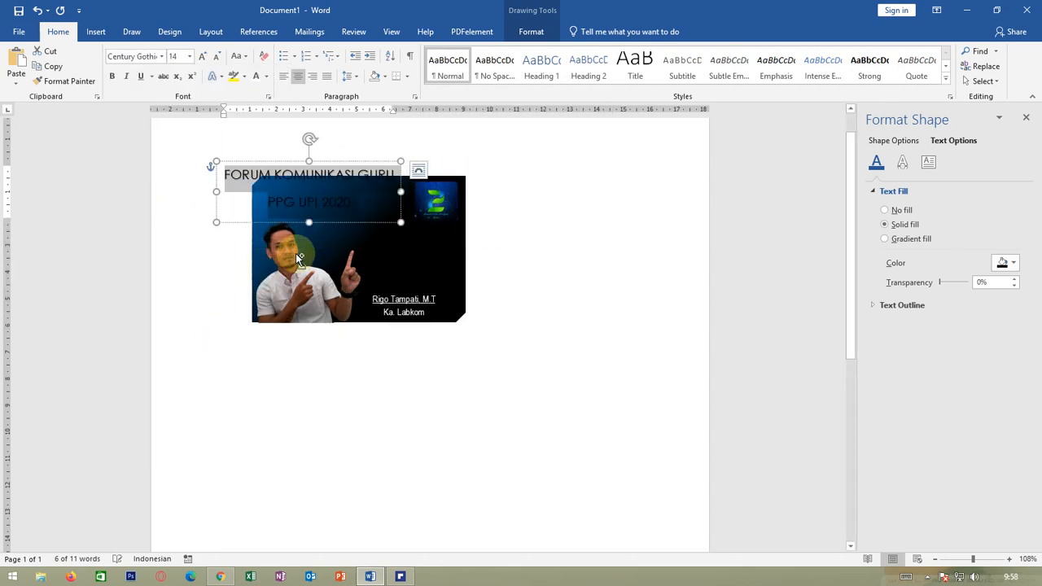
# Step: Set the header's spacing after to 0 pt, make it bold, and move it to the card's top-left
pyautogui.click(206, 31)
pyautogui.click(381, 86)
pyautogui.click(381, 85)
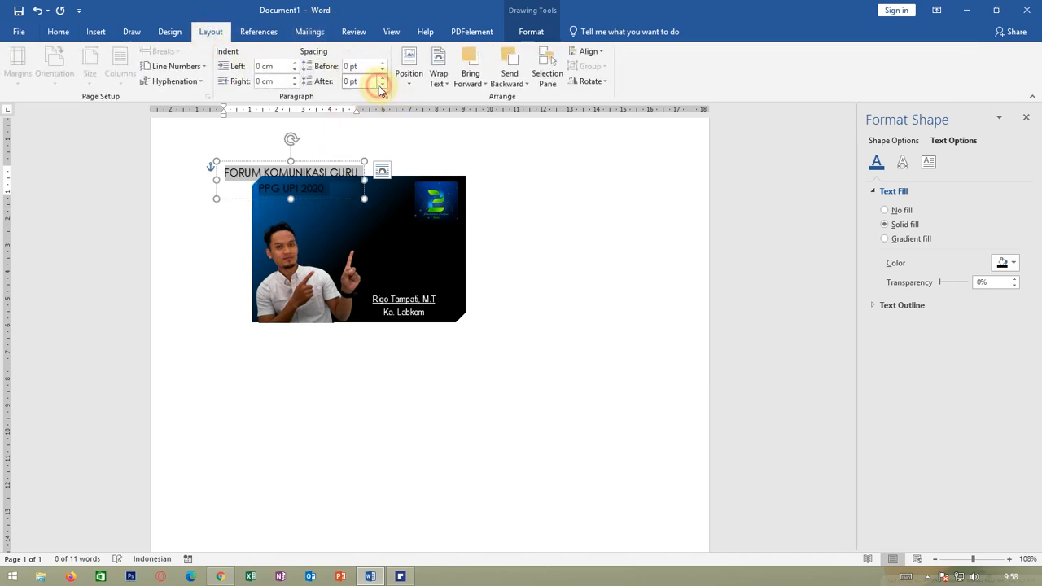
pyautogui.click(54, 32)
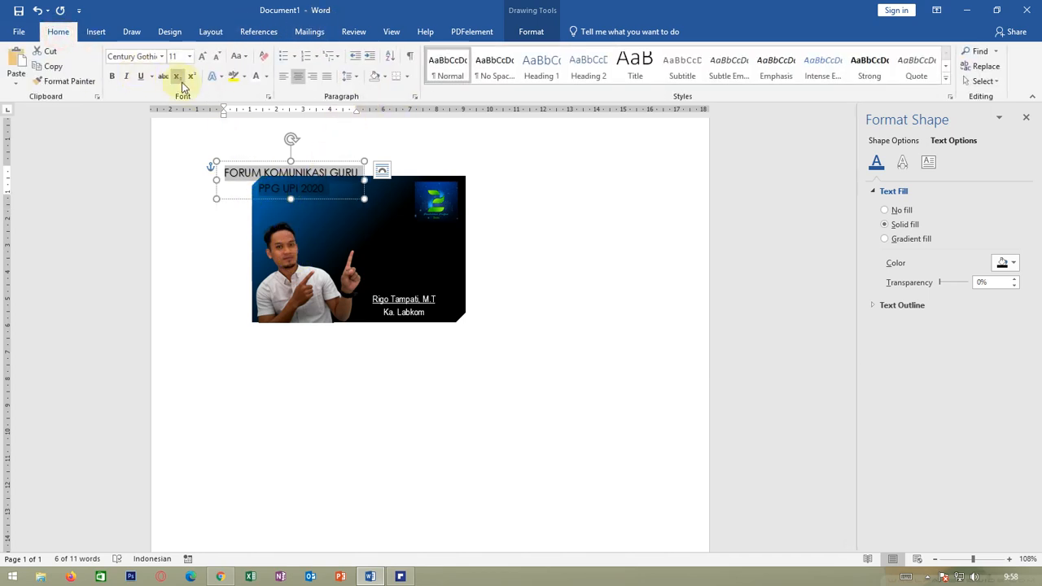
pyautogui.click(111, 79)
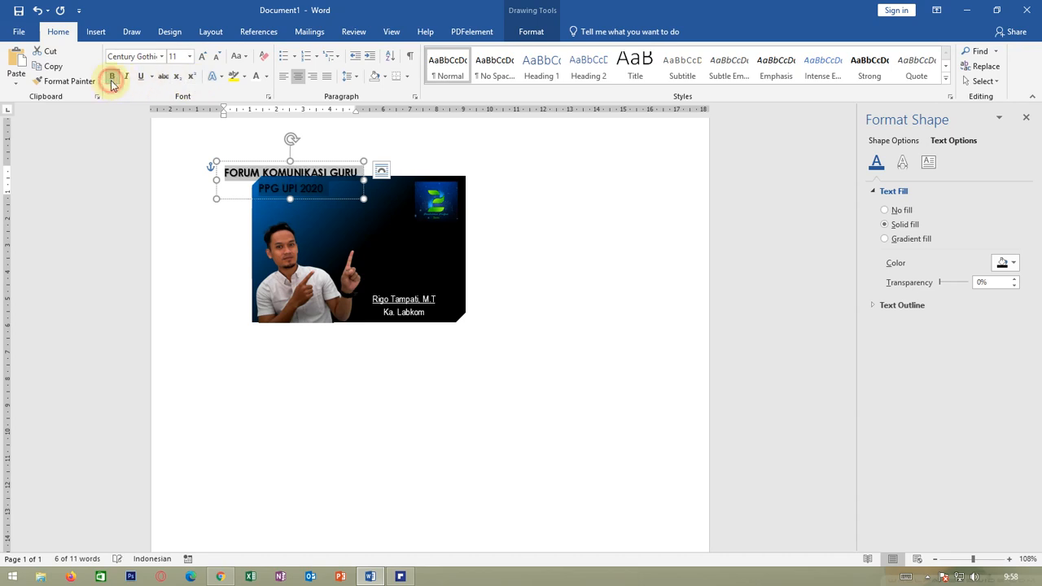
pyautogui.click(323, 161)
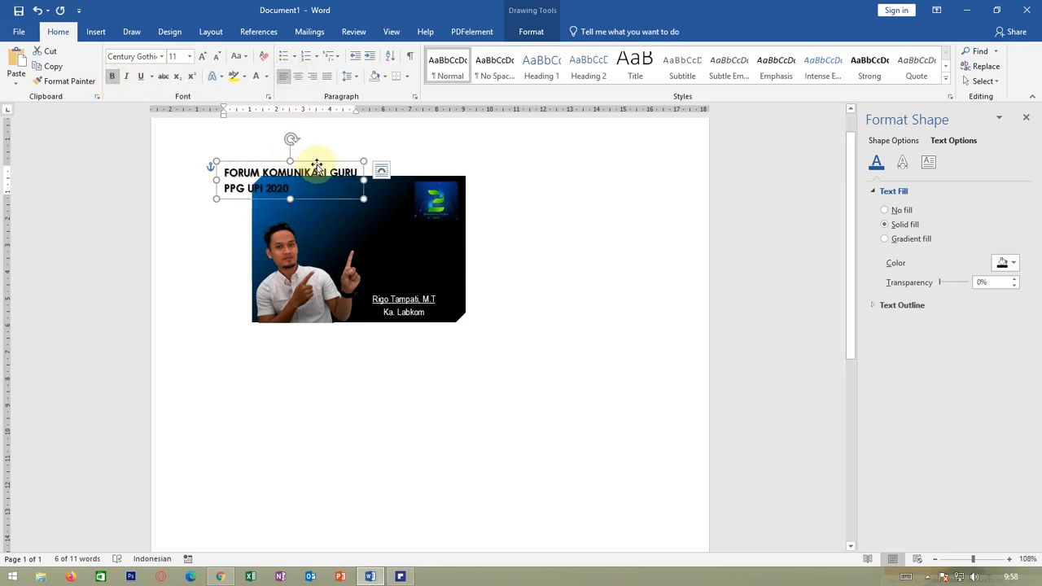
pyautogui.moveTo(322, 165); pyautogui.dragTo(357, 178)
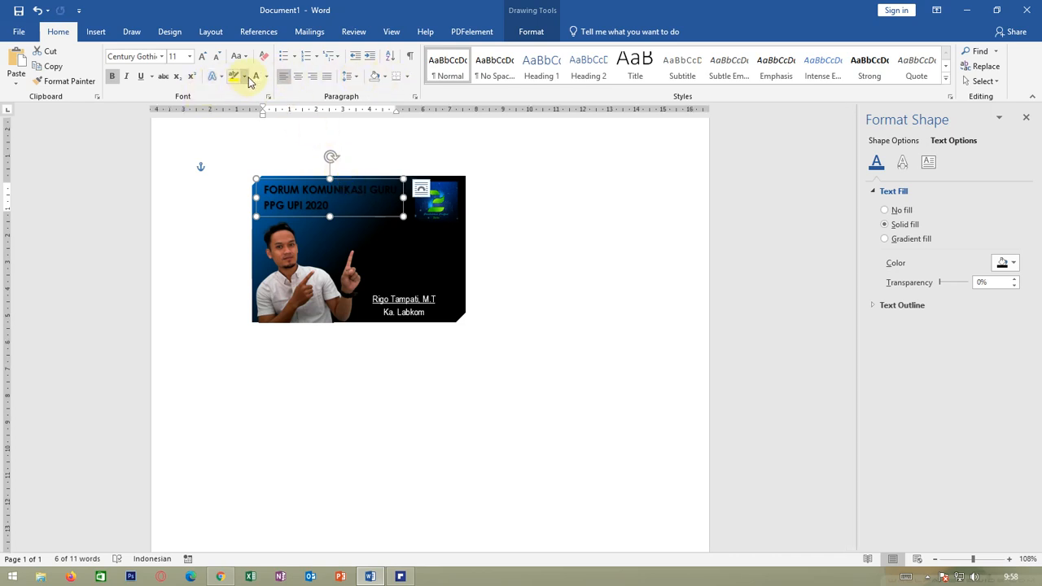
pyautogui.click(595, 250)
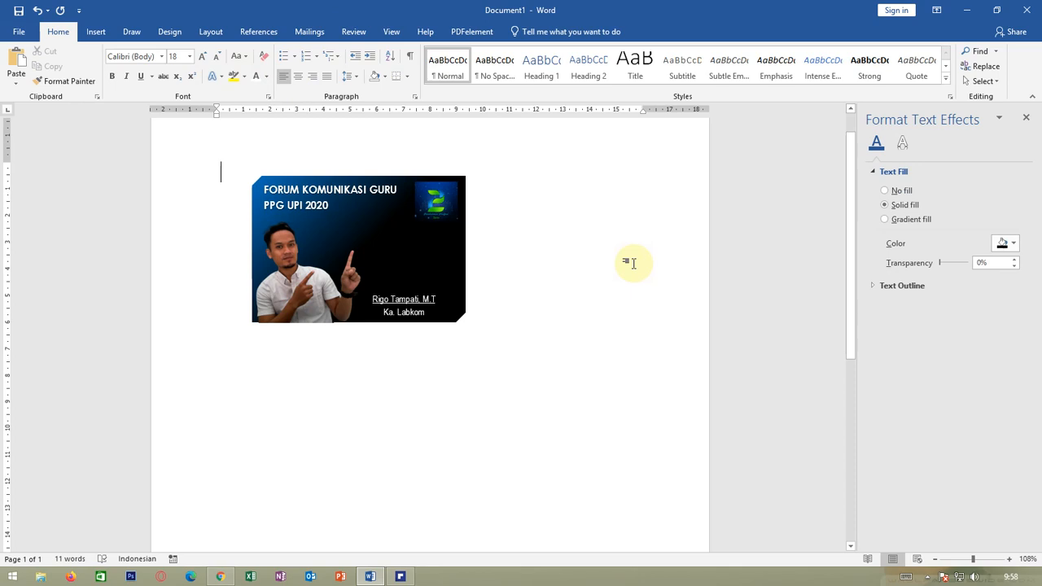
# Step: Insert the graduation-cap icon from the Education category of Word's icon library
pyautogui.click(98, 32)
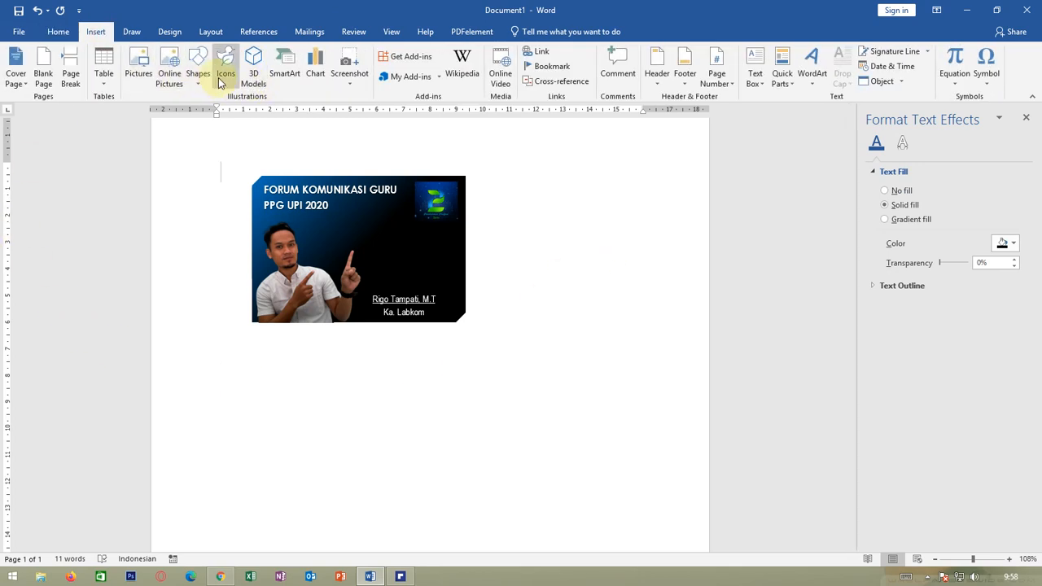
pyautogui.click(220, 79)
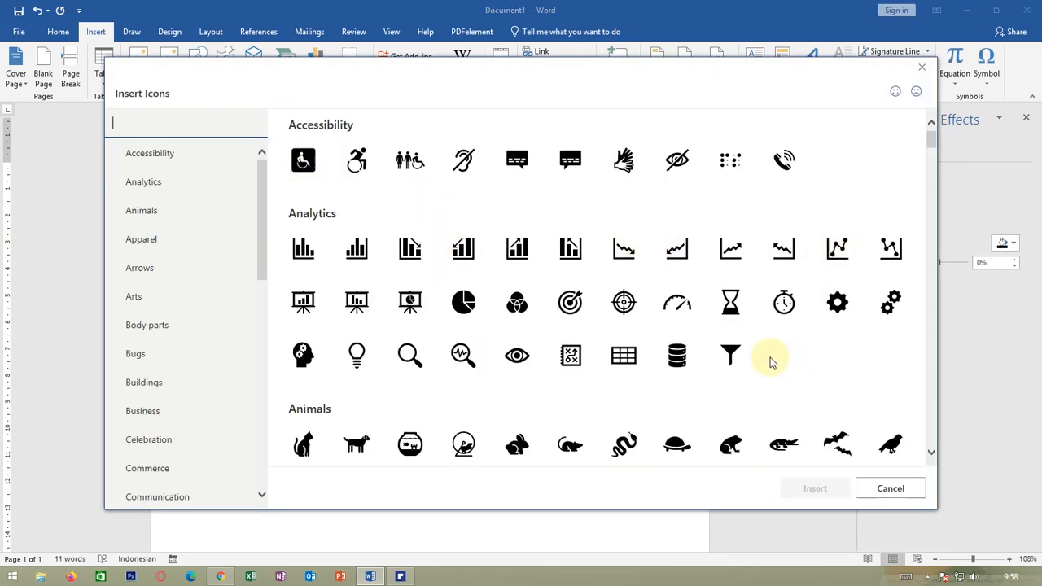
pyautogui.scroll(-5, 738, 350)
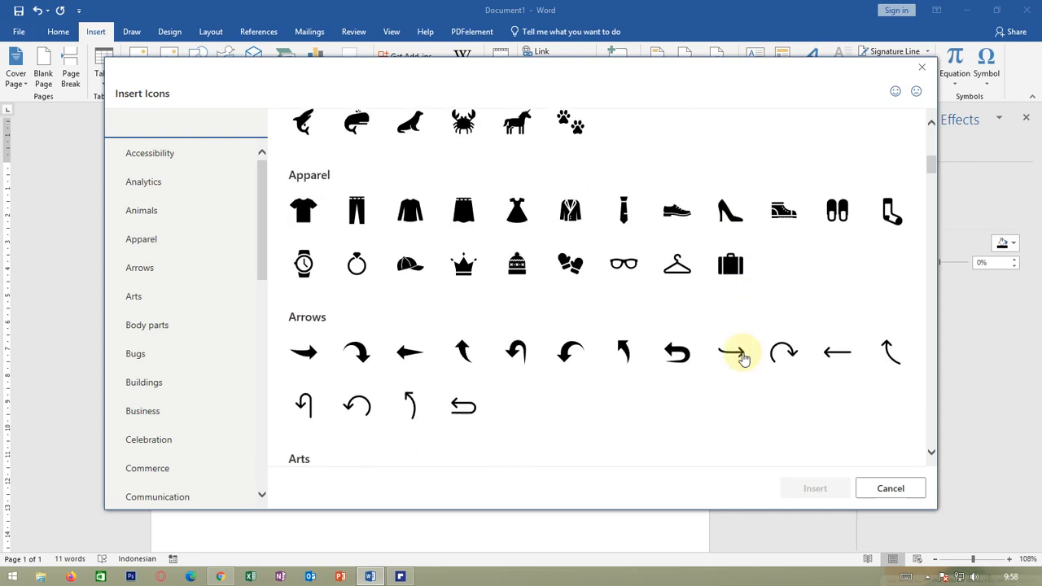
pyautogui.scroll(-8, 743, 358)
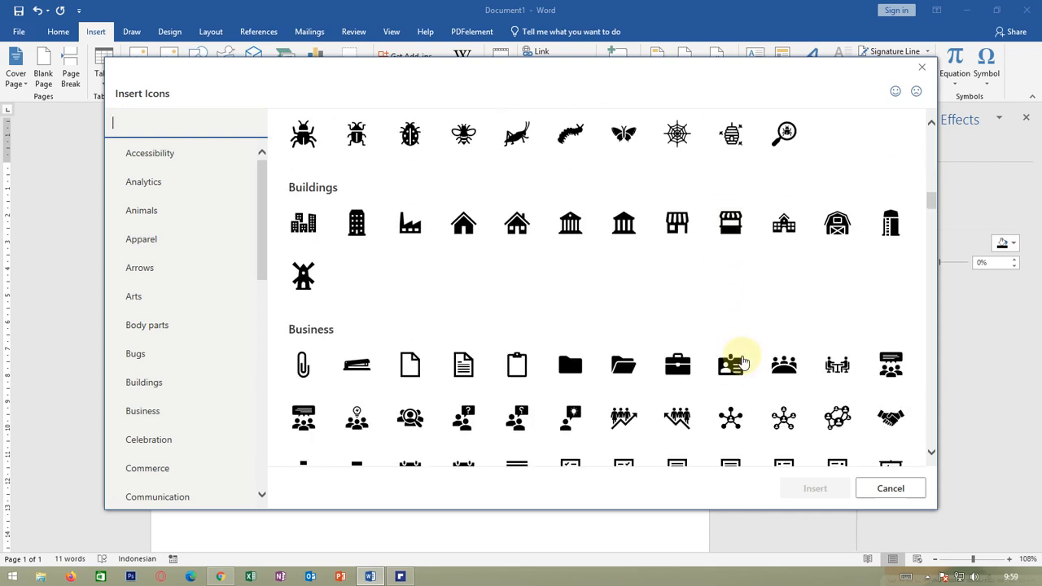
pyautogui.scroll(-2, 742, 362)
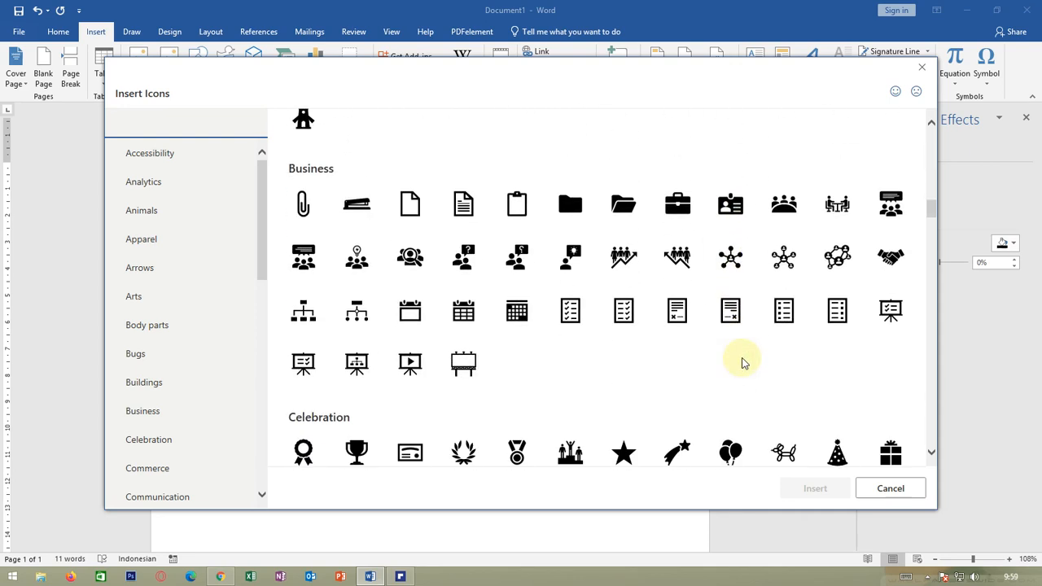
pyautogui.scroll(-2, 742, 363)
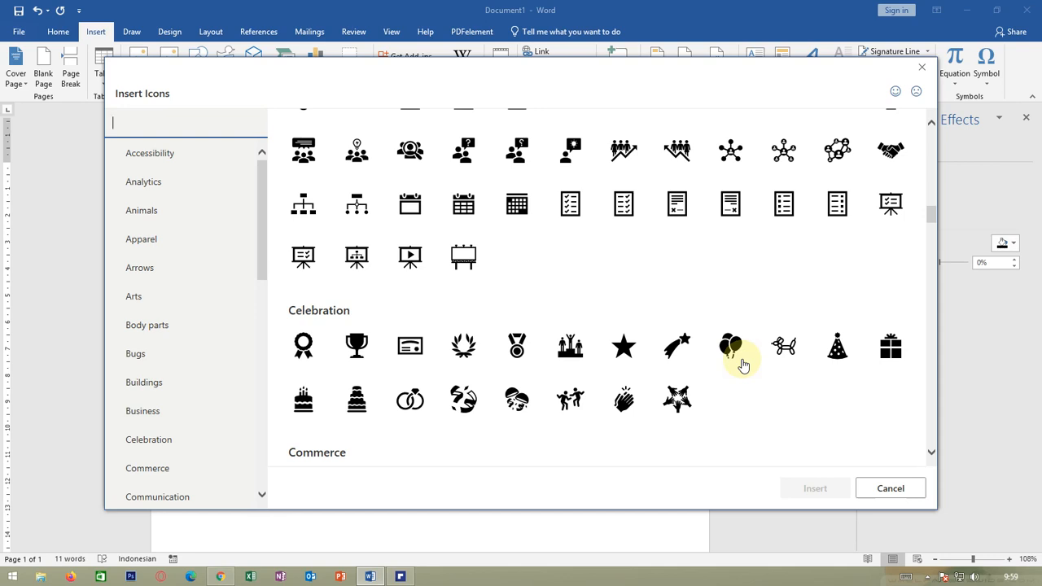
pyautogui.scroll(-6, 743, 365)
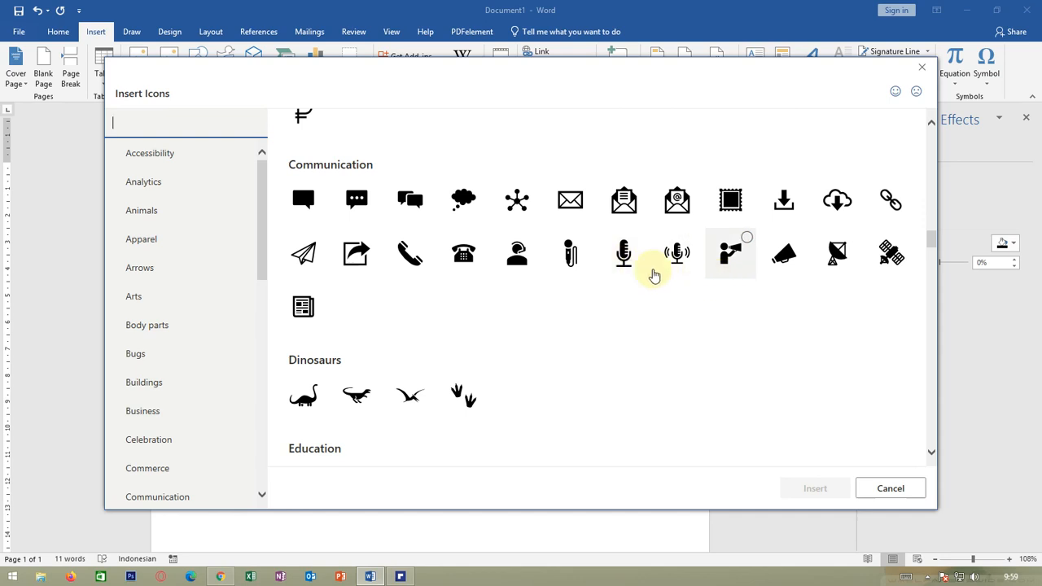
pyautogui.scroll(-3, 624, 257)
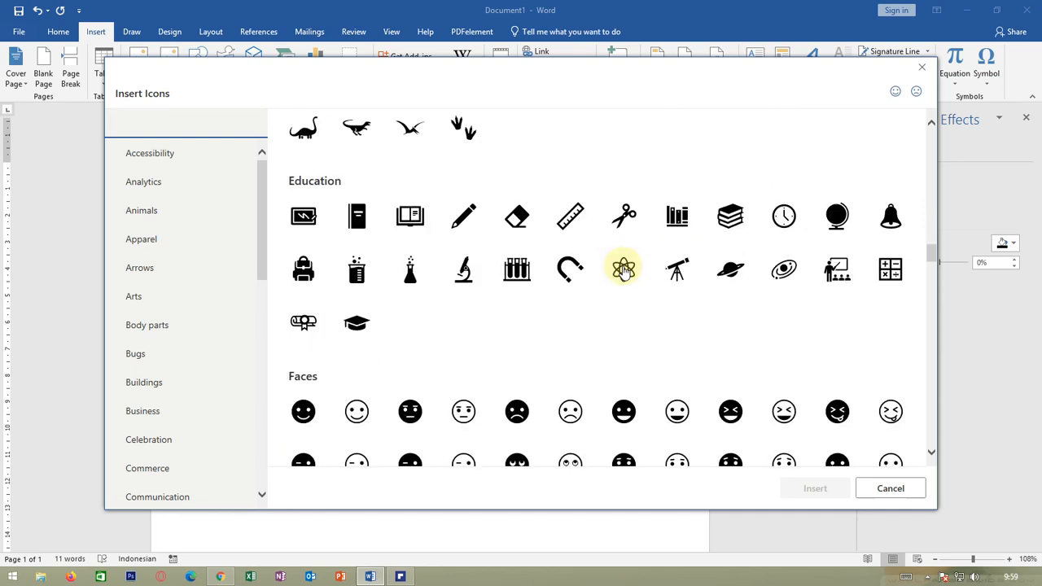
pyautogui.click(358, 324)
pyautogui.click(842, 488)
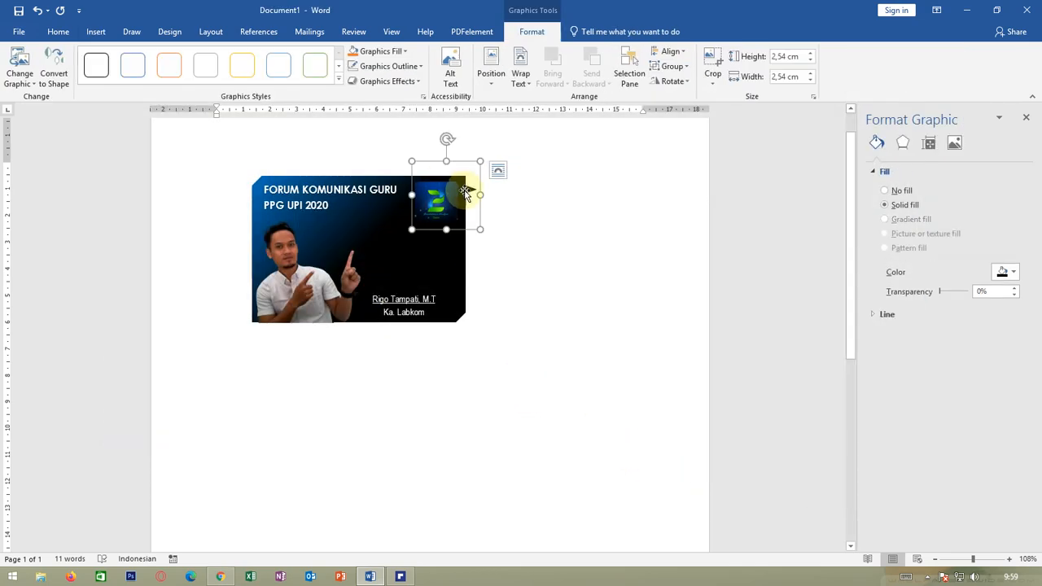
# Step: Convert the graduation-cap icon to a shape, fill it solid blue, and move it onto the card's middle
pyautogui.click(53, 67)
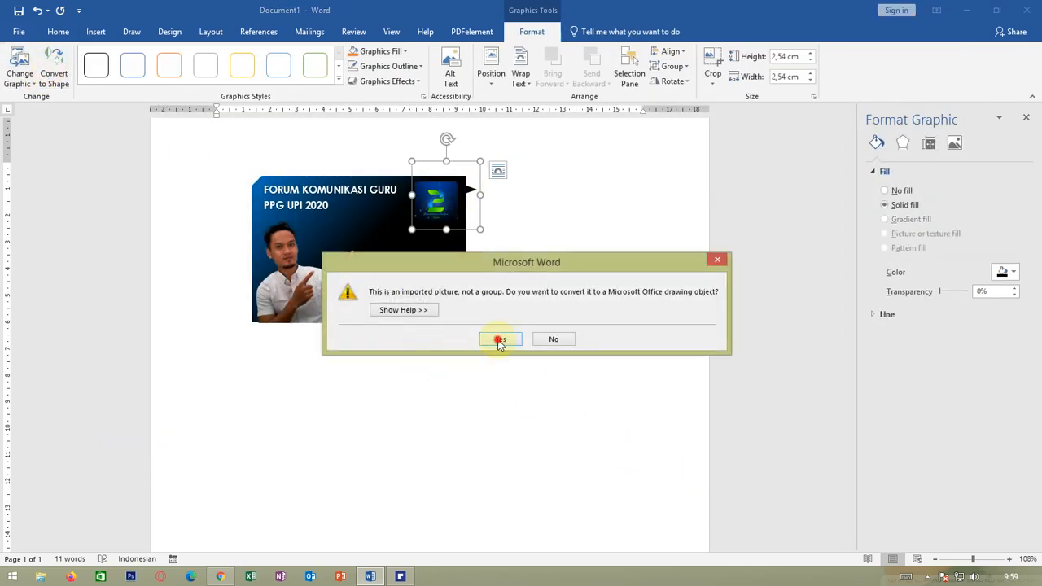
pyautogui.click(499, 340)
pyautogui.moveTo(248, 185); pyautogui.dragTo(356, 235)
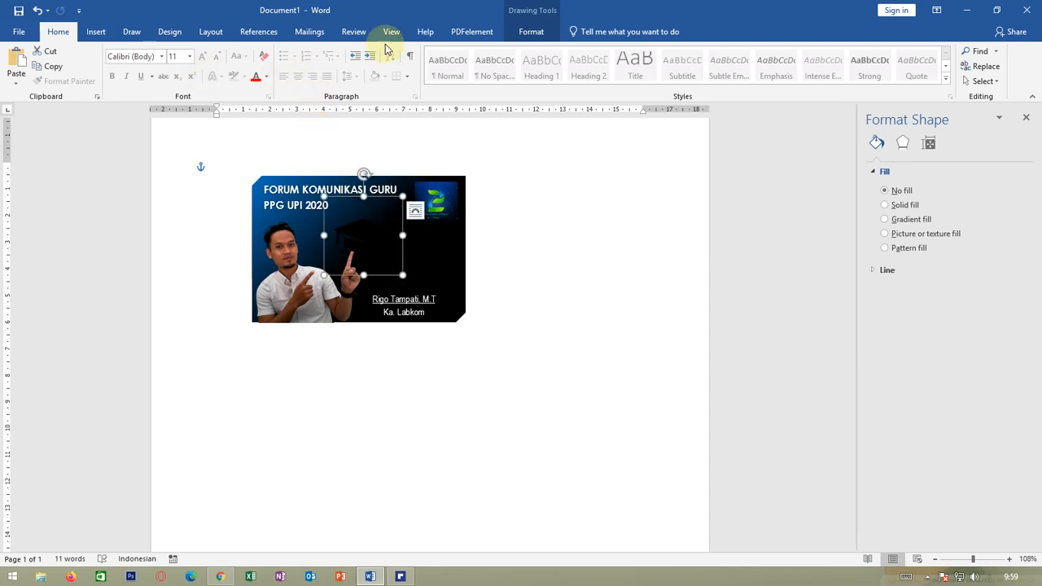
pyautogui.click(530, 32)
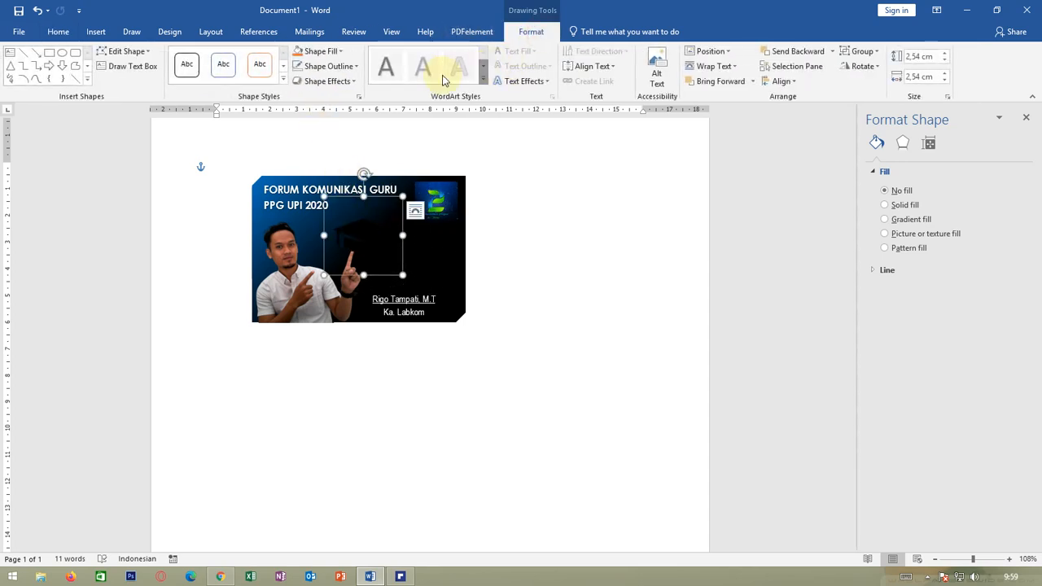
pyautogui.click(318, 51)
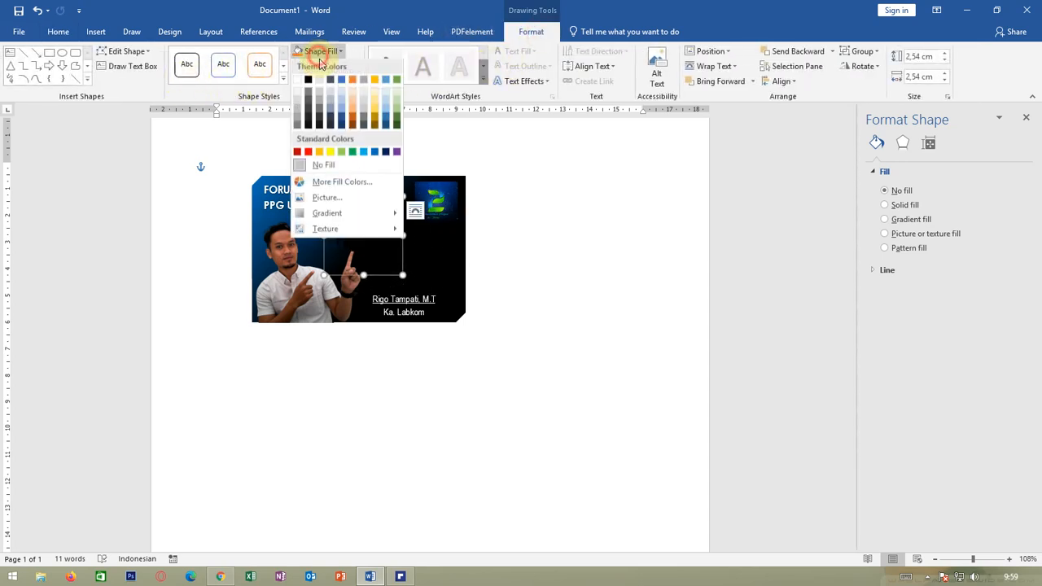
pyautogui.click(385, 154)
pyautogui.moveTo(366, 237); pyautogui.dragTo(346, 238)
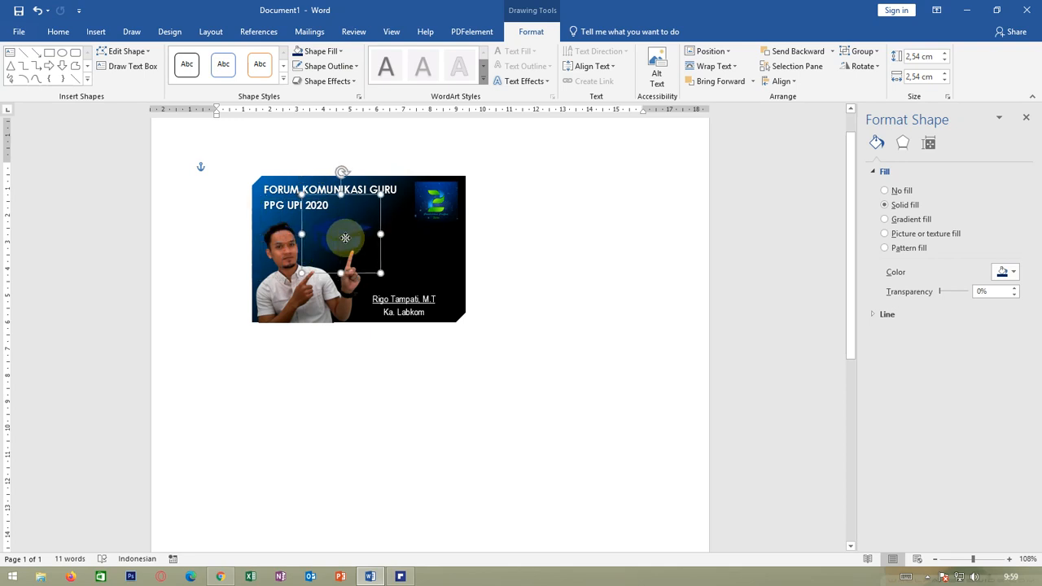
pyautogui.click(289, 274)
# Step: Bring the cut-out photo in front of the cap and shift it slightly left
pyautogui.rightClick(290, 275)
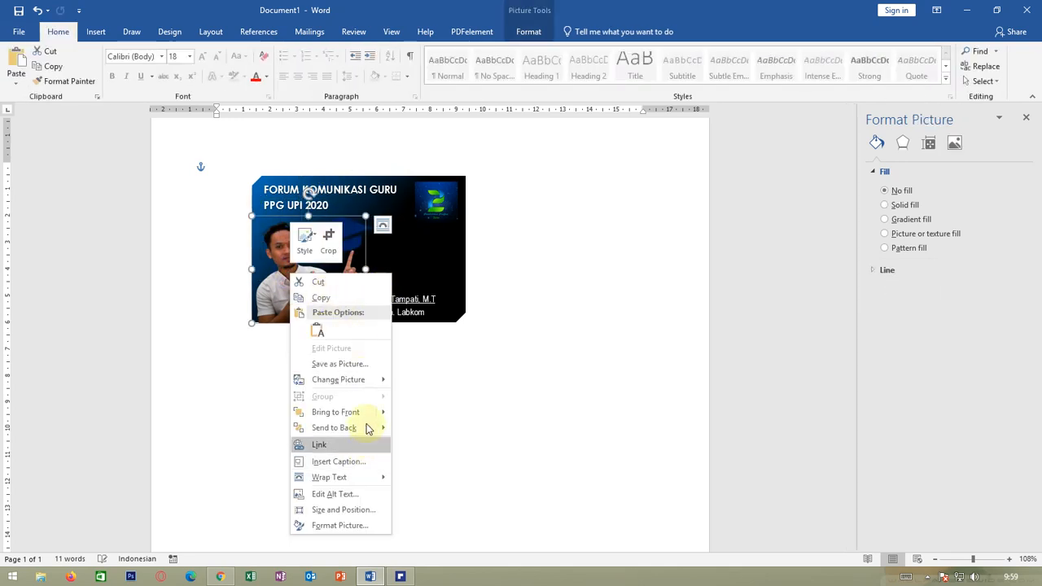
pyautogui.click(351, 420)
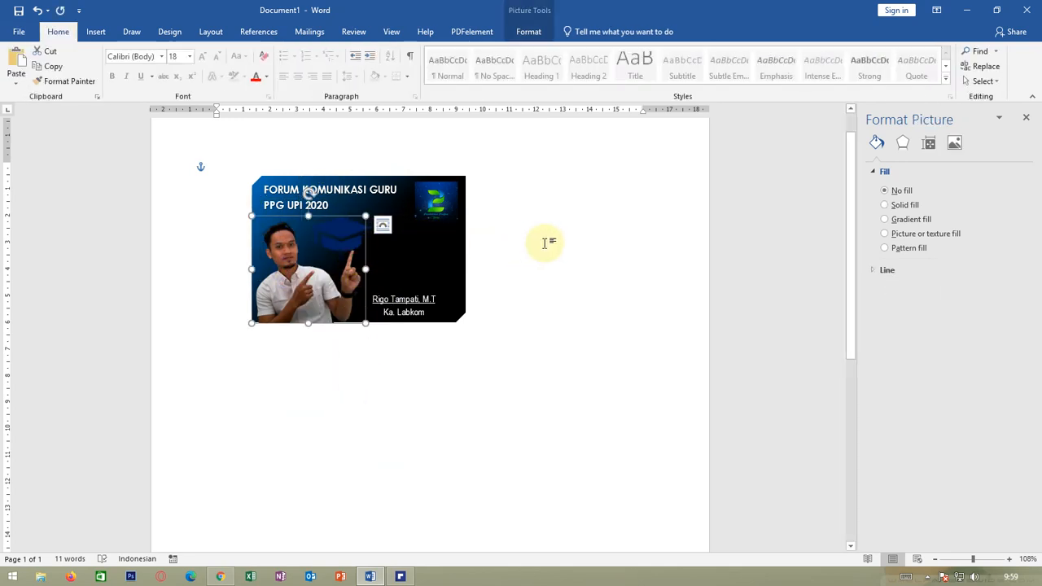
pyautogui.click(560, 241)
pyautogui.click(347, 232)
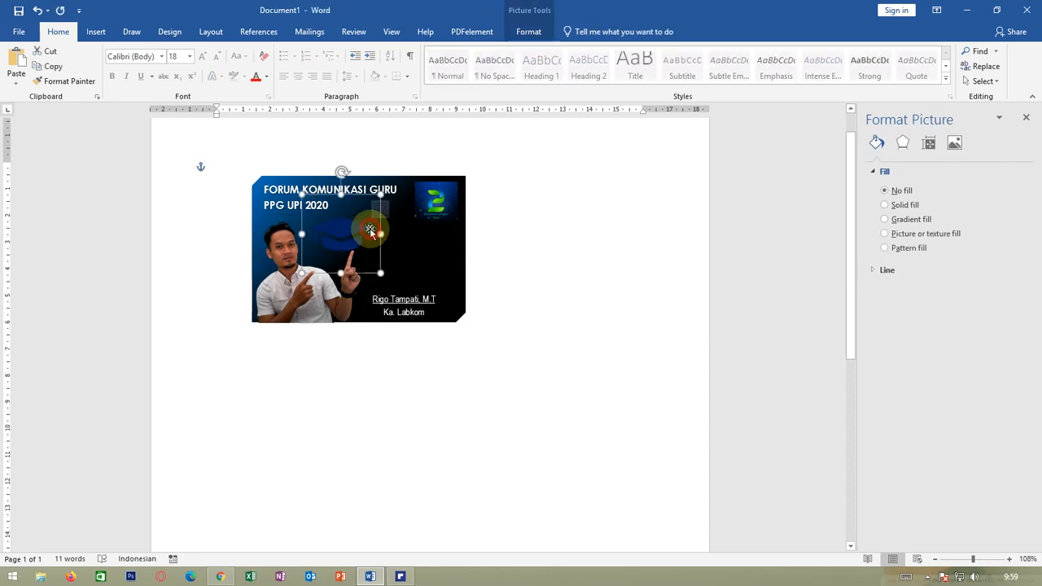
pyautogui.click(347, 233)
pyautogui.moveTo(347, 233)
pyautogui.mouseDown()
pyautogui.moveTo(305, 231)
pyautogui.moveTo(366, 230)
pyautogui.moveTo(304, 228)
pyautogui.moveTo(313, 228)
pyautogui.mouseUp()
pyautogui.click(369, 228)
# Step: Shrink both blue graduation caps to a small size beside the raised finger
pyautogui.click(367, 232)
pyautogui.moveTo(327, 193); pyautogui.dragTo(415, 232)
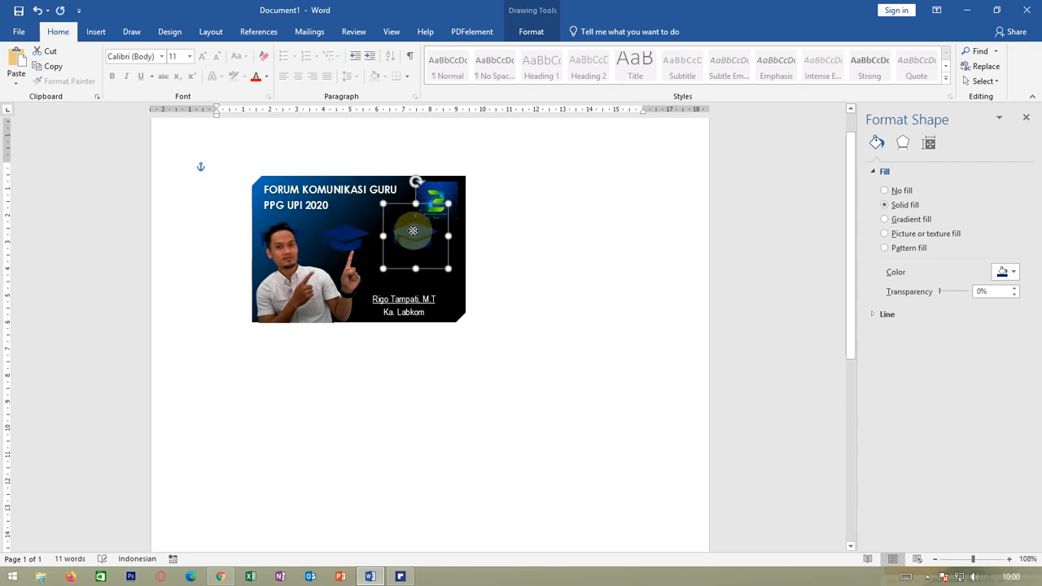
pyautogui.keyDown('ctrl'); pyautogui.click(356, 239); pyautogui.keyUp('ctrl')
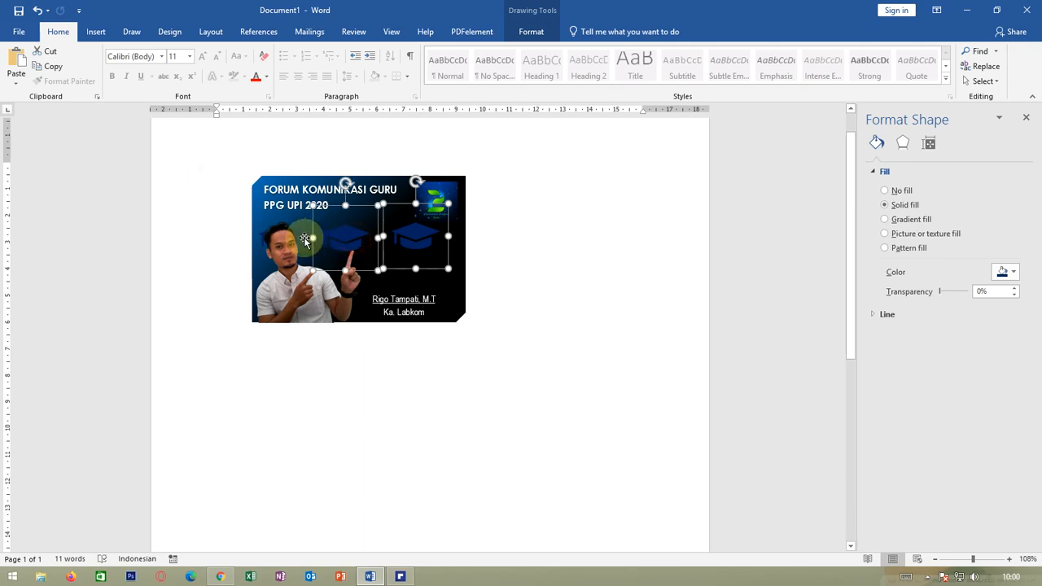
pyautogui.keyDown('ctrl'); pyautogui.click(305, 236); pyautogui.keyUp('ctrl')
pyautogui.click(189, 199)
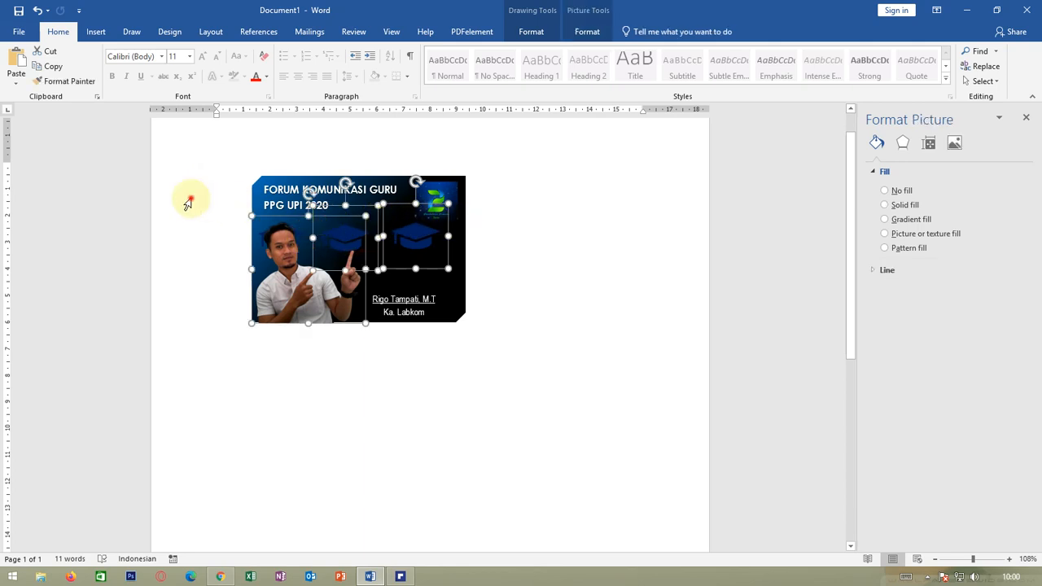
pyautogui.click(411, 241)
pyautogui.click(419, 236)
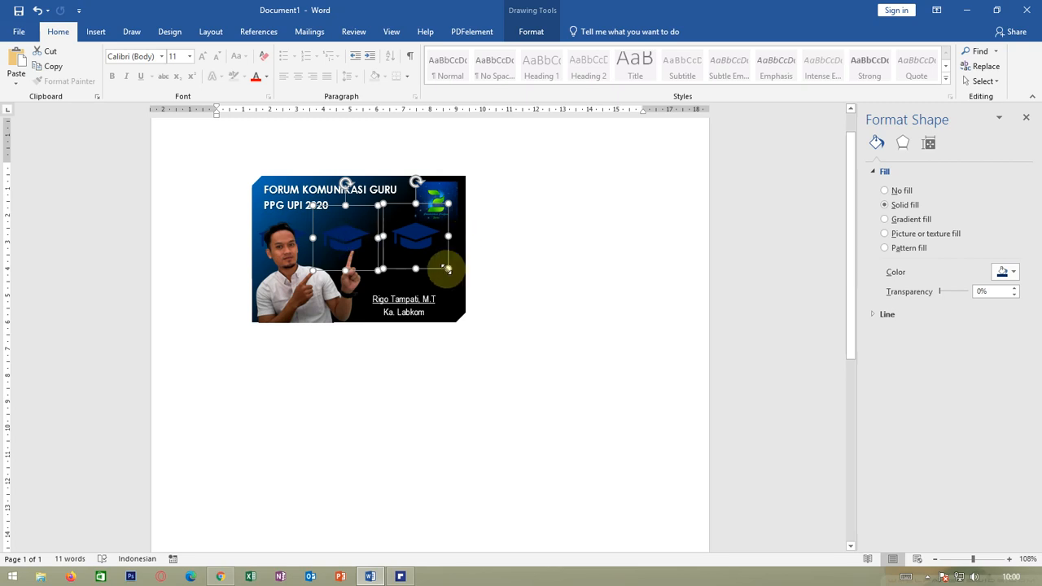
pyautogui.moveTo(447, 268); pyautogui.dragTo(402, 246)
pyautogui.moveTo(405, 245)
pyautogui.mouseDown()
pyautogui.moveTo(389, 231)
pyautogui.moveTo(420, 240)
pyautogui.mouseUp()
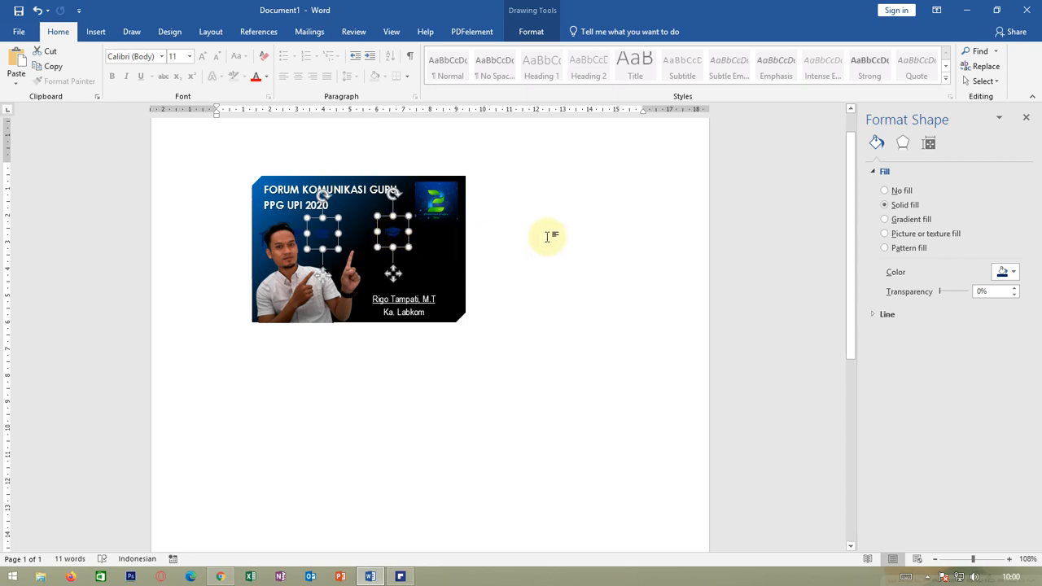
# Step: Change the selected caps' fill colour to white
pyautogui.click(533, 32)
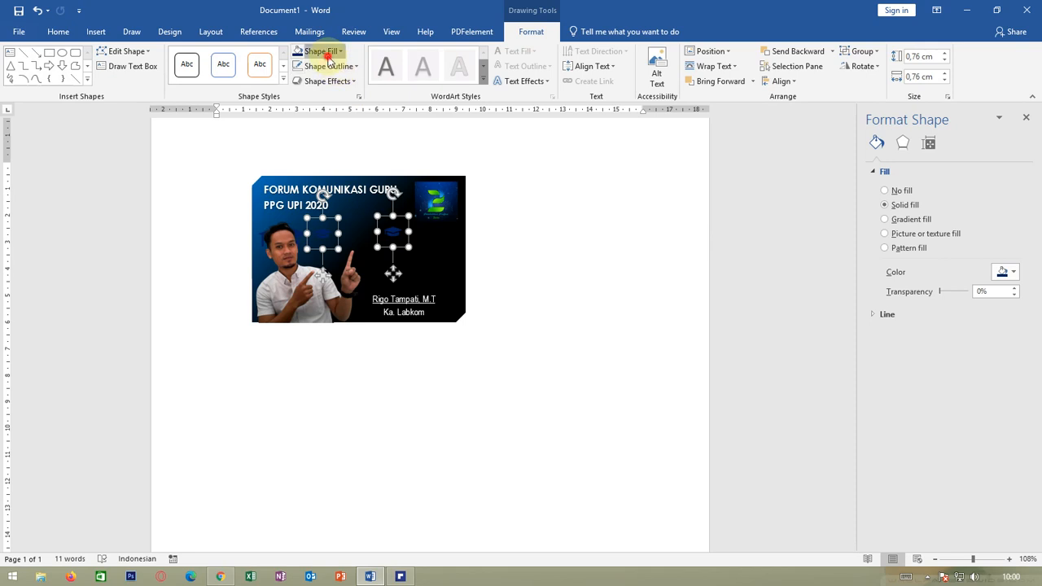
pyautogui.click(324, 51)
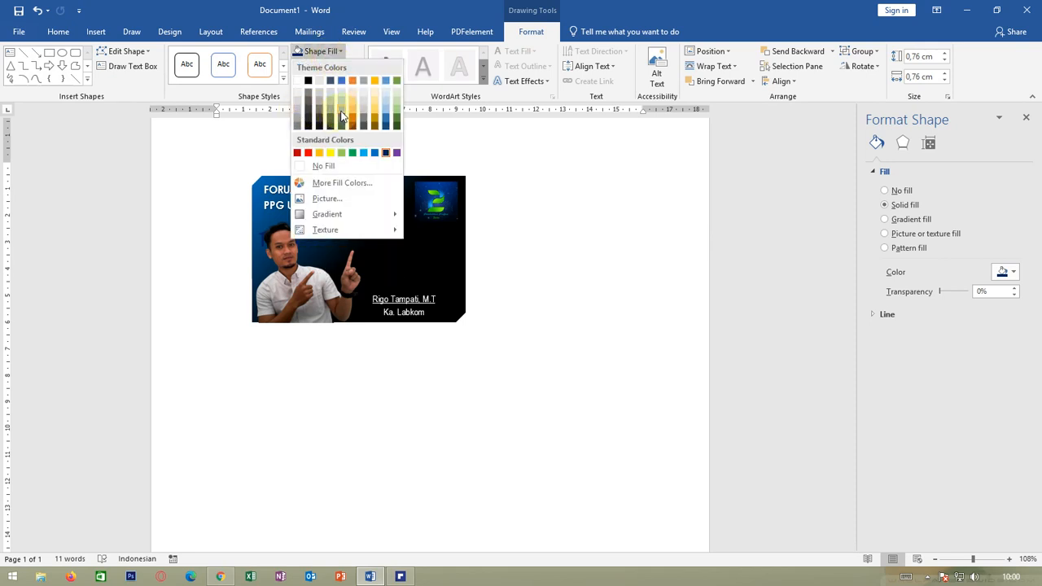
pyautogui.click(331, 119)
# Step: Duplicate the two caps with Ctrl+D and extend them into a row of six across the card
pyautogui.click(785, 262)
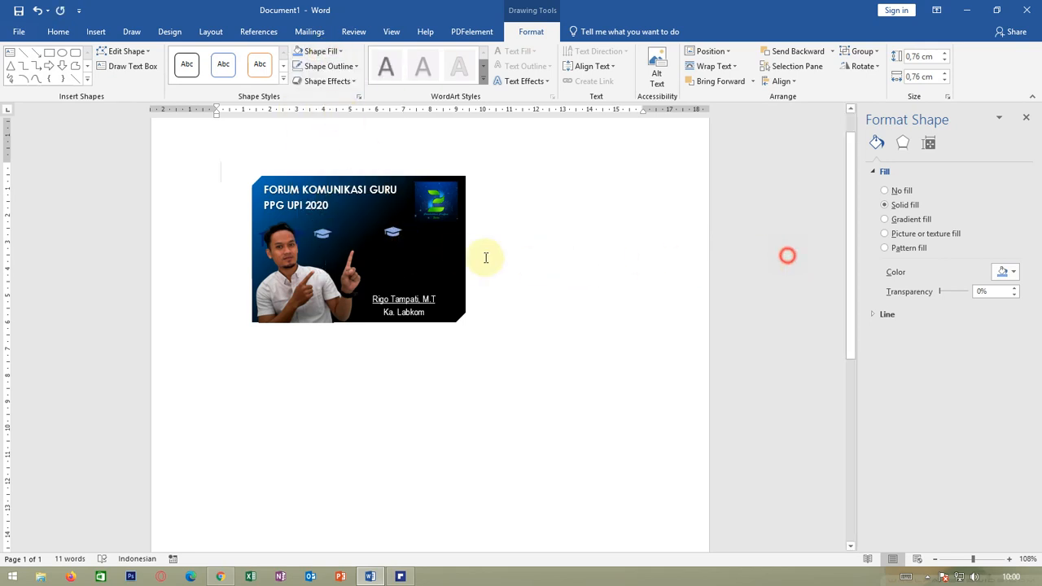
pyautogui.click(390, 234)
pyautogui.click(355, 234)
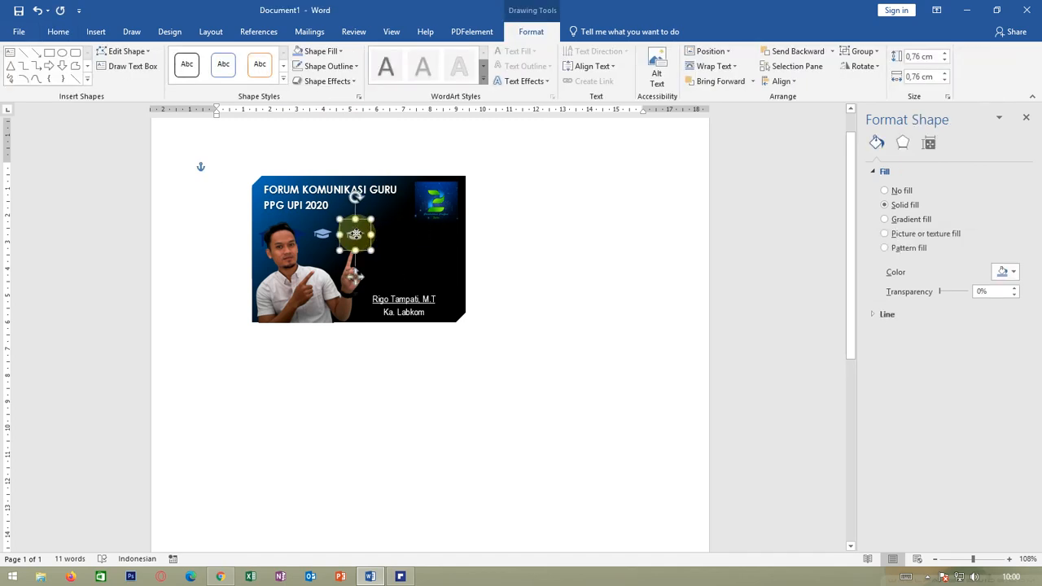
pyautogui.moveTo(355, 235); pyautogui.dragTo(322, 233)
pyautogui.keyDown('shift'); pyautogui.click(321, 234); pyautogui.keyUp('shift')
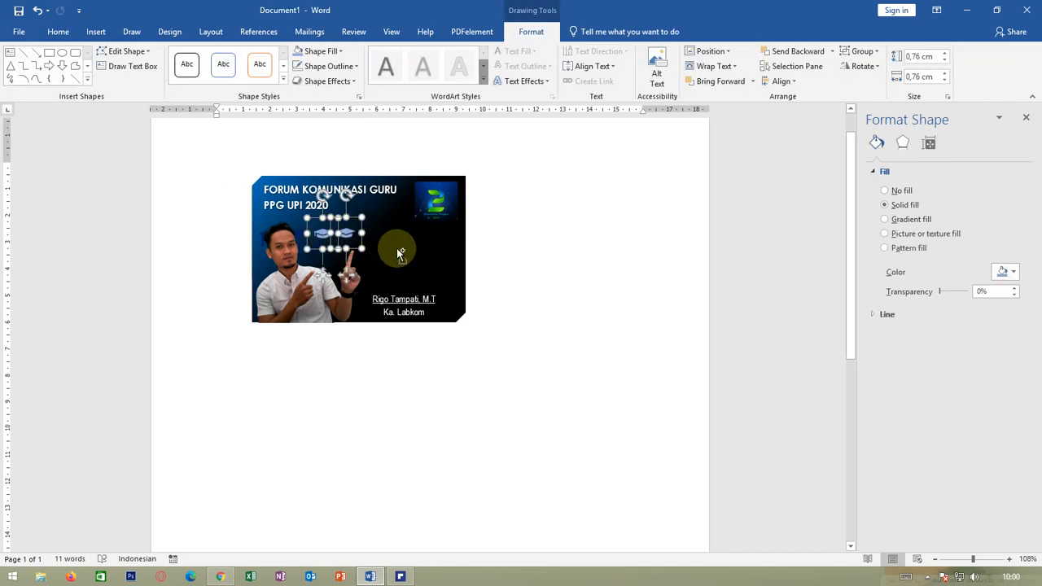
pyautogui.hotkey('ctrl', 'd')
pyautogui.moveTo(361, 248); pyautogui.dragTo(442, 233)
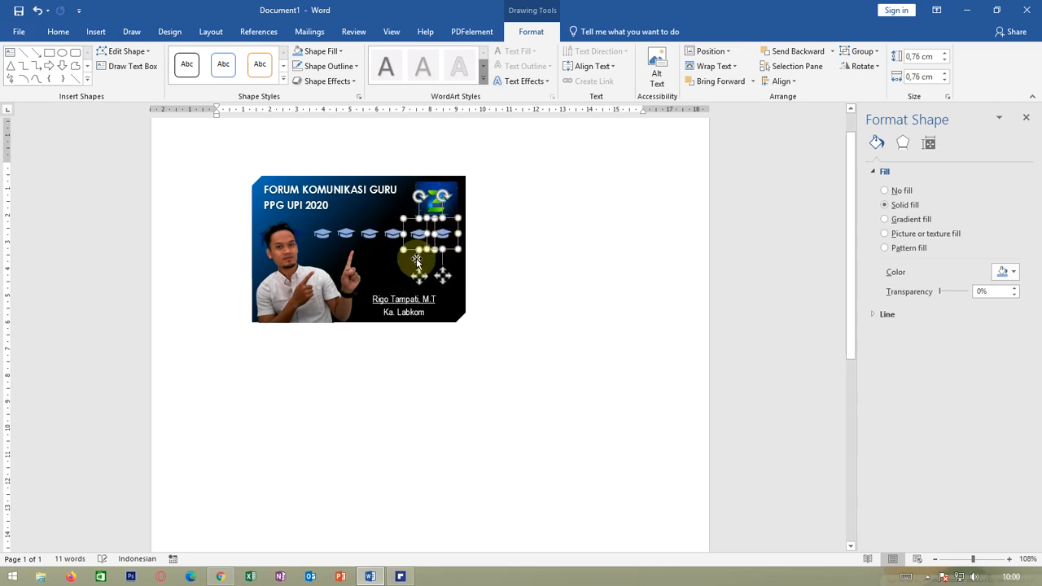
pyautogui.click(586, 262)
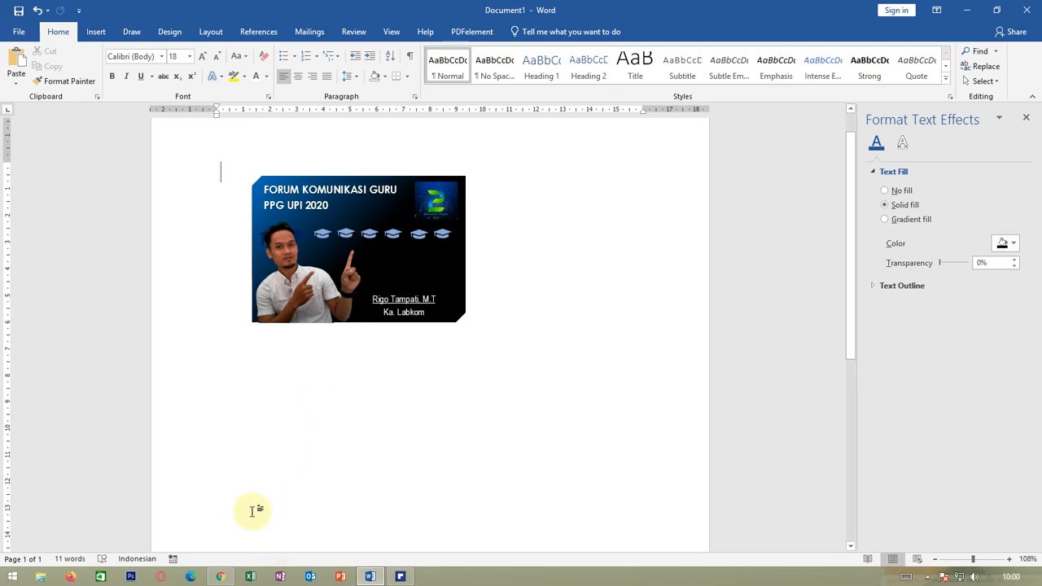
# Step: Search Chrome for 'remove background photo online' and open the Clipping Magic site
pyautogui.click(225, 577)
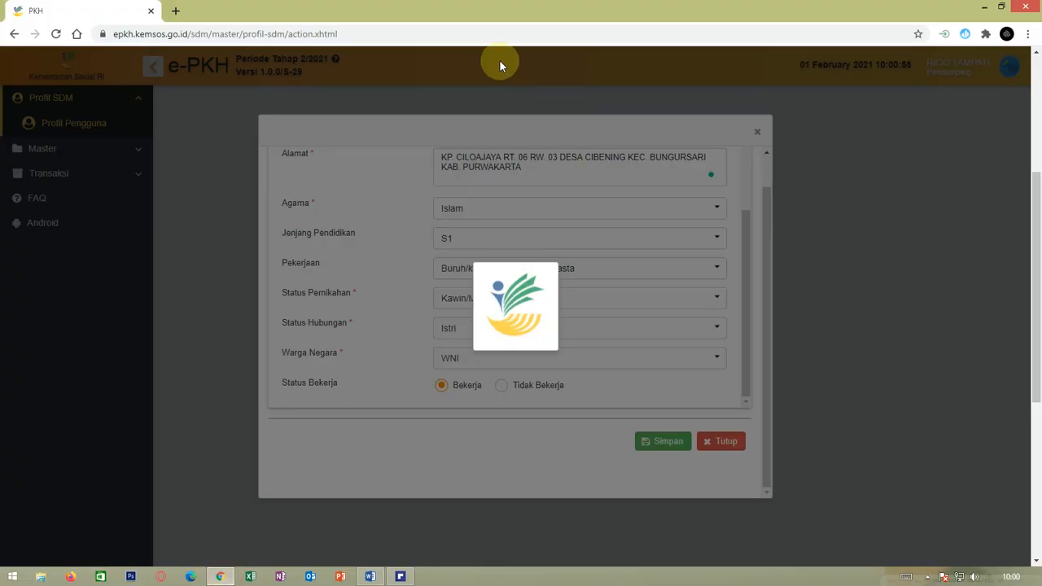
pyautogui.click(173, 10)
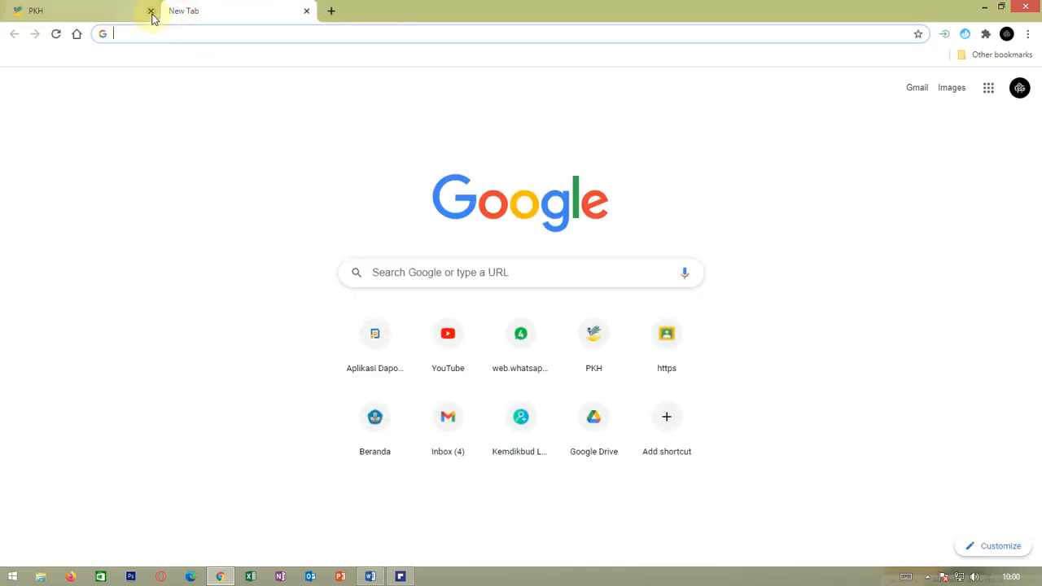
pyautogui.click(182, 33)
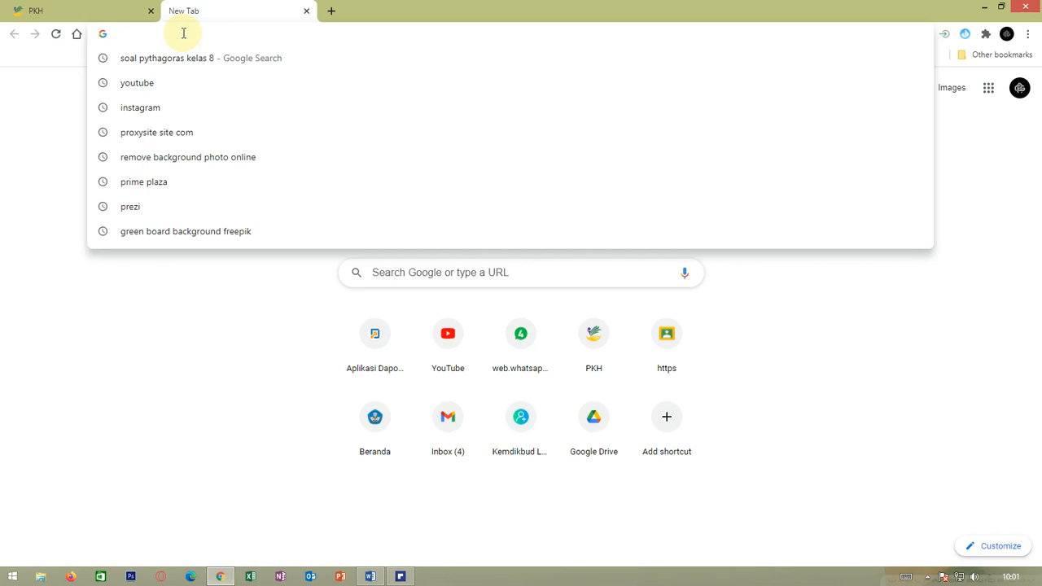
pyautogui.write('REMOVE BA')
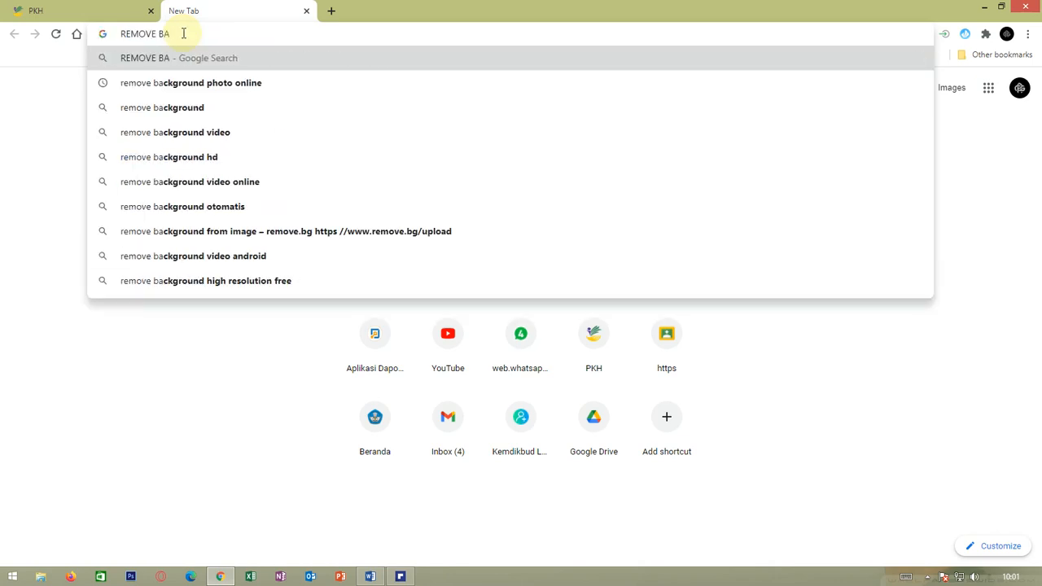
pyautogui.press('Down')
pyautogui.press('Return')
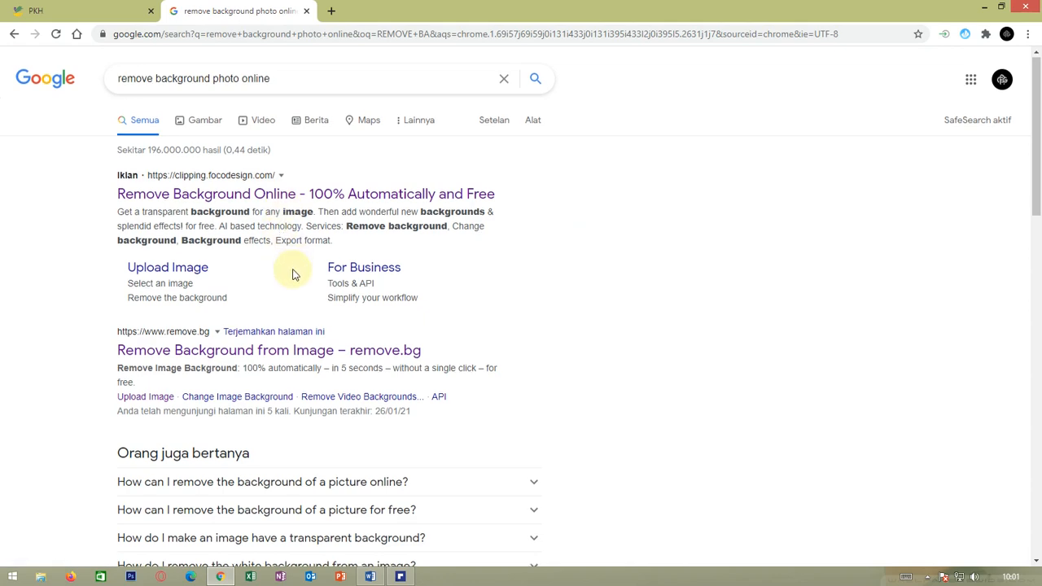
pyautogui.scroll(-3, 293, 275)
pyautogui.click(221, 463)
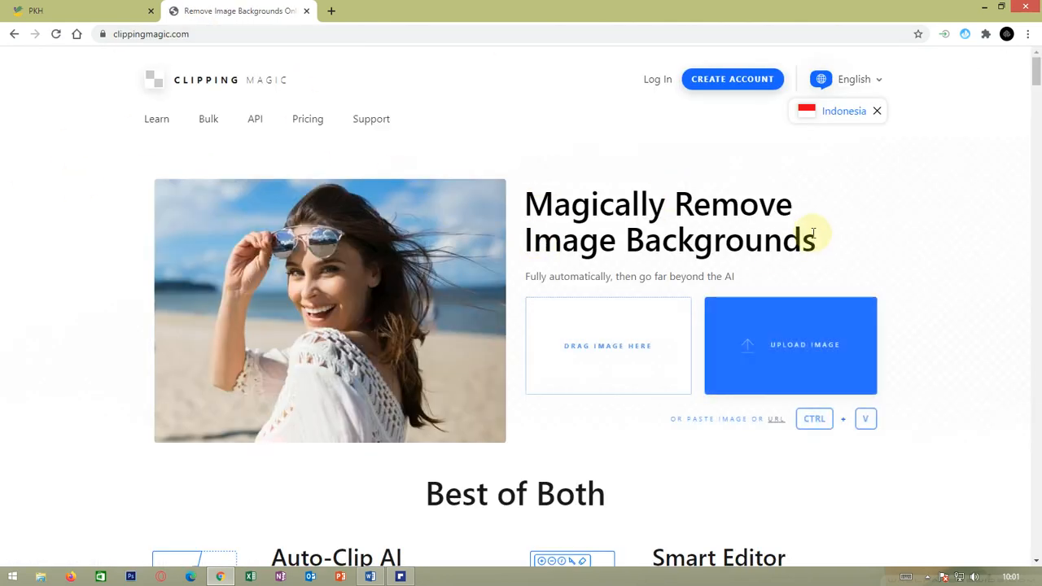
# Step: Upload WIN_20200804_095351.JPG from Pictures > Camera Roll to Clipping Magic
pyautogui.click(760, 348)
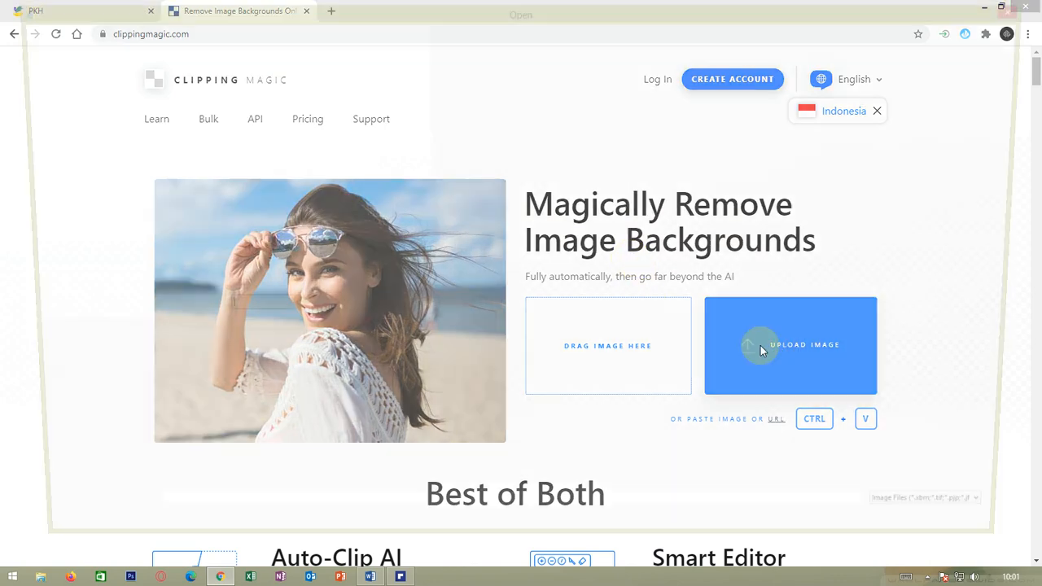
pyautogui.click(55, 256)
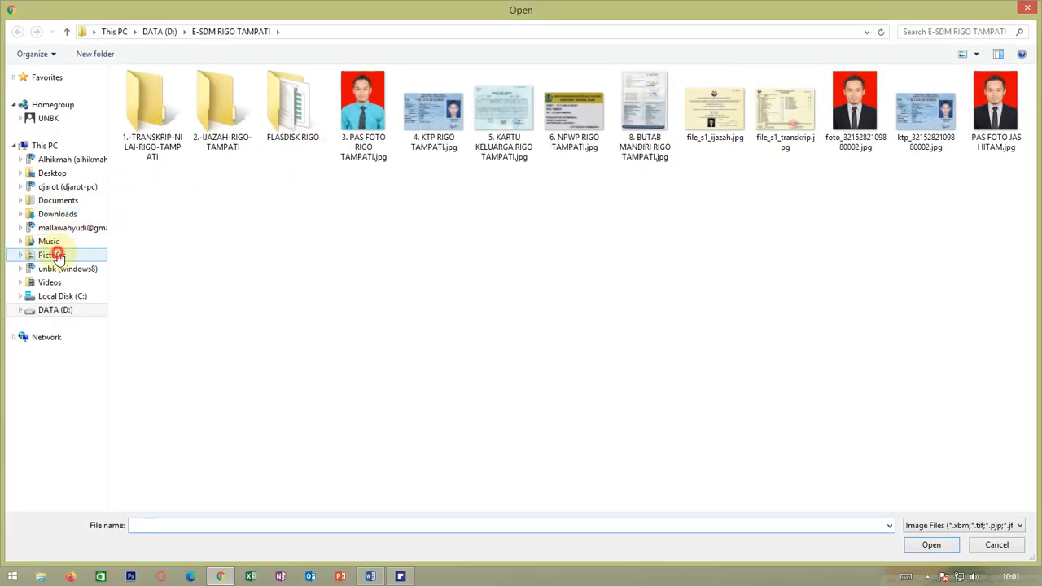
pyautogui.doubleClick(243, 118)
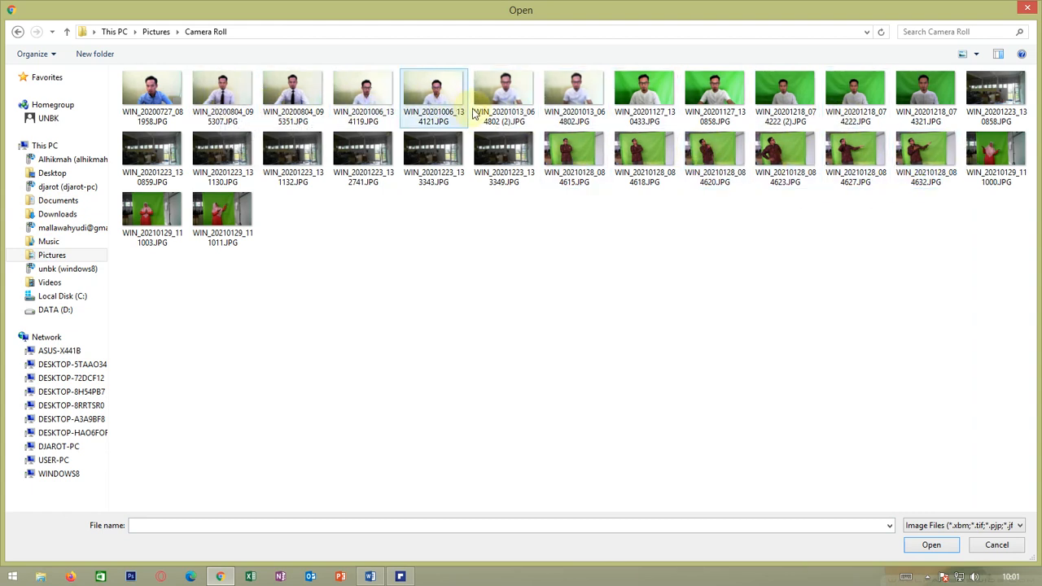
pyautogui.click(299, 99)
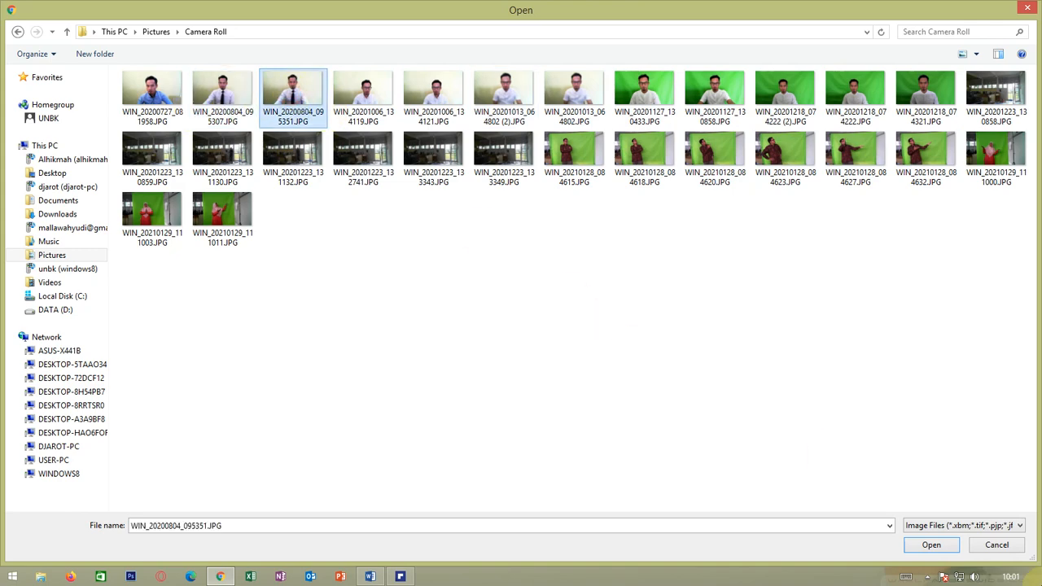
pyautogui.click(933, 546)
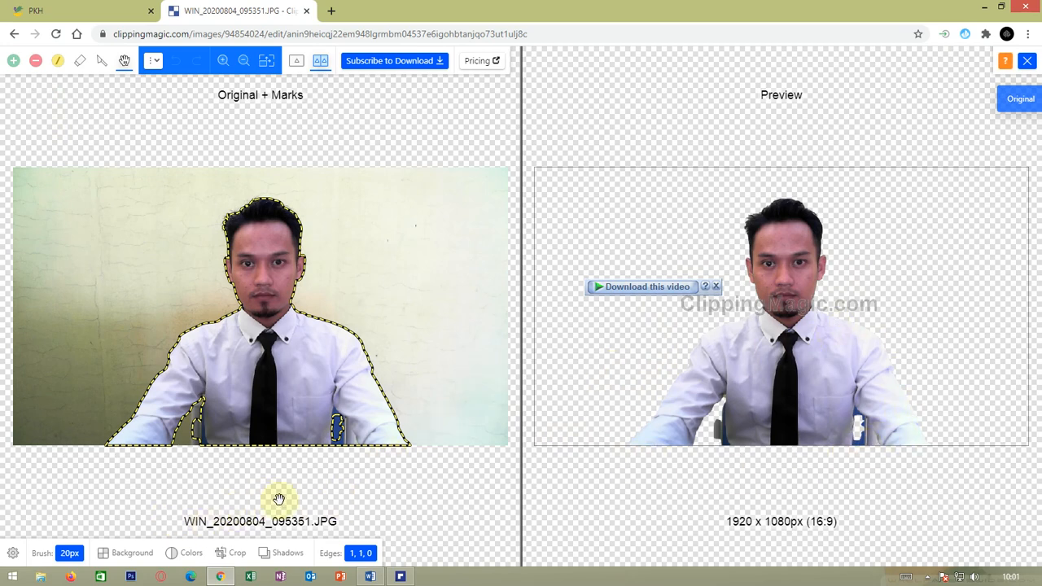
# Step: Paint the chair left of the man's torso as background with the red minus marker, undoing misplaced strokes
pyautogui.click(35, 68)
pyautogui.click(159, 373)
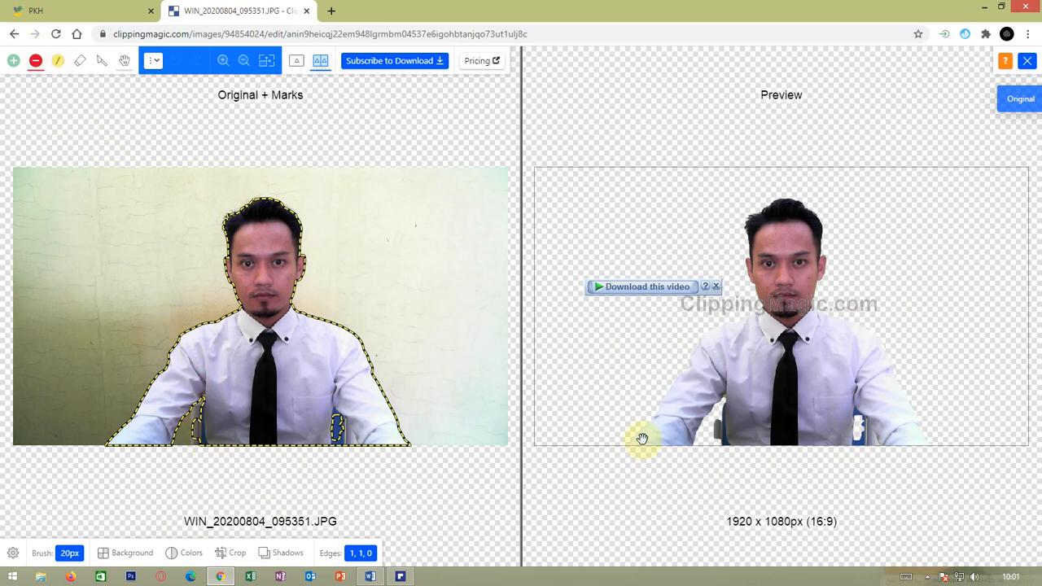
pyautogui.click(203, 444)
pyautogui.moveTo(202, 442); pyautogui.dragTo(200, 427)
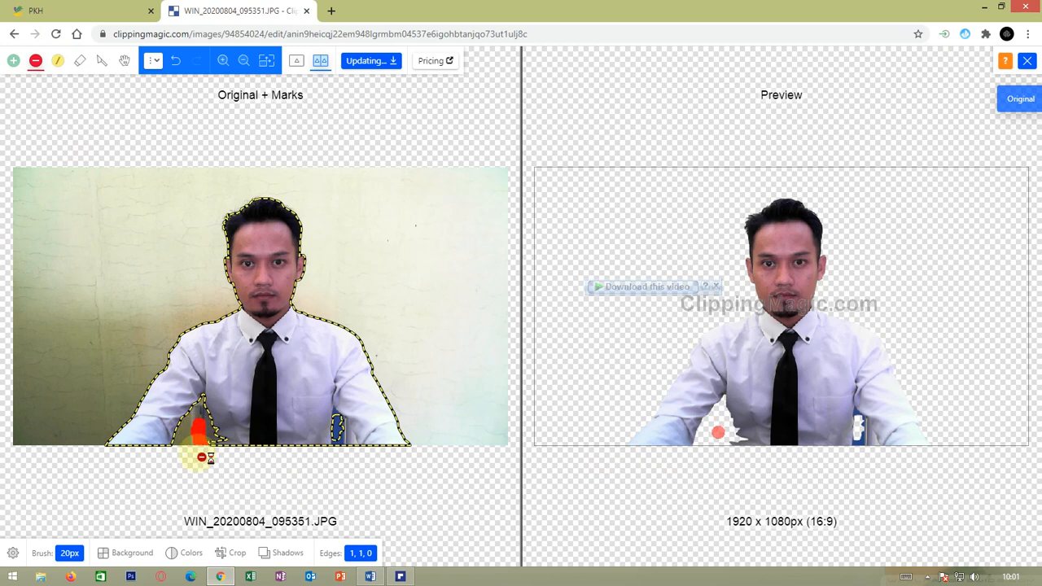
pyautogui.hotkey('ctrl', 'z')
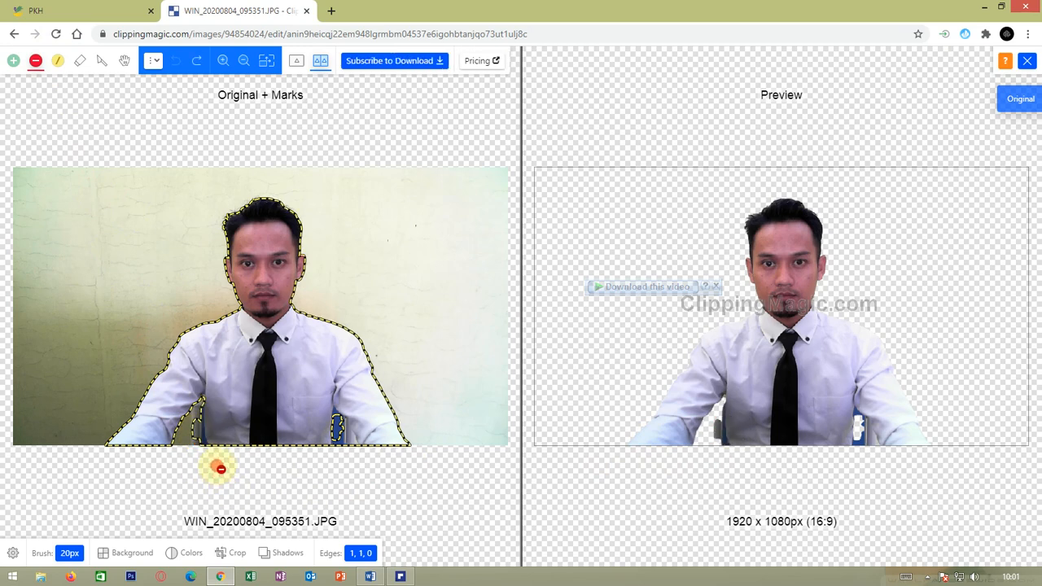
pyautogui.moveTo(203, 447); pyautogui.dragTo(194, 425)
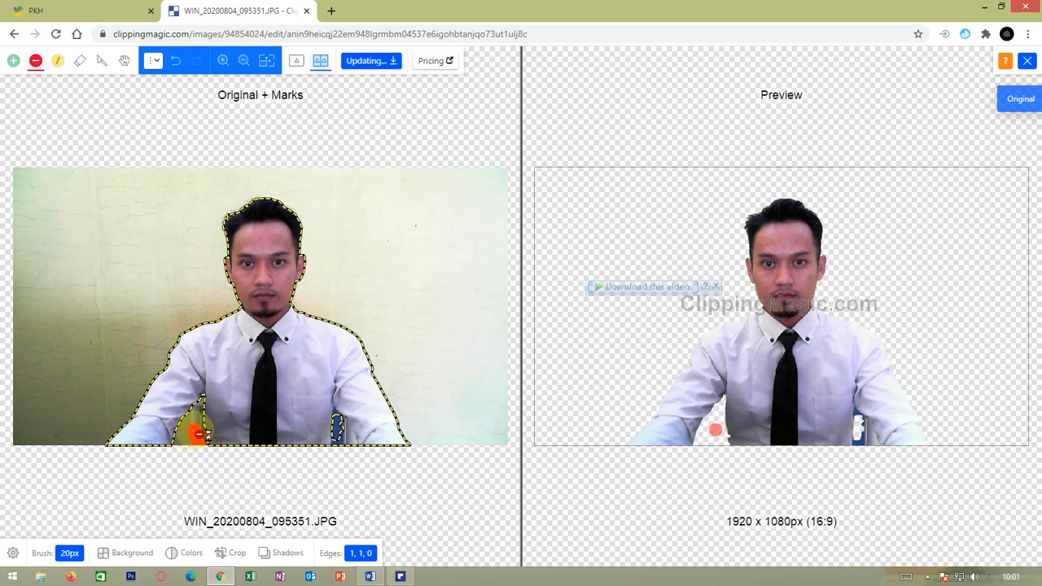
pyautogui.hotkey('ctrl', 'z')
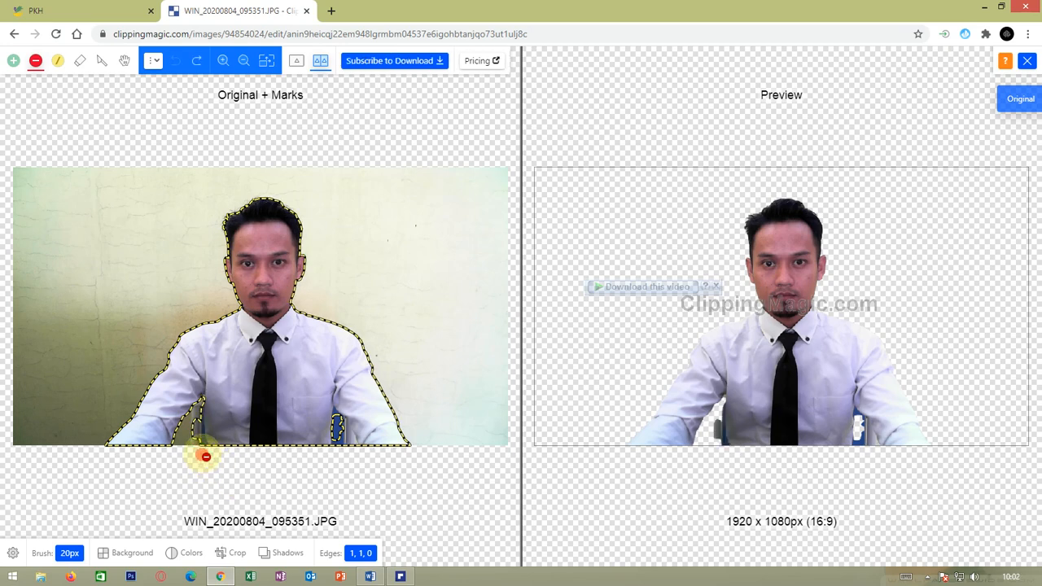
pyautogui.moveTo(201, 447); pyautogui.dragTo(196, 427)
pyautogui.hotkey('ctrl', 'z')
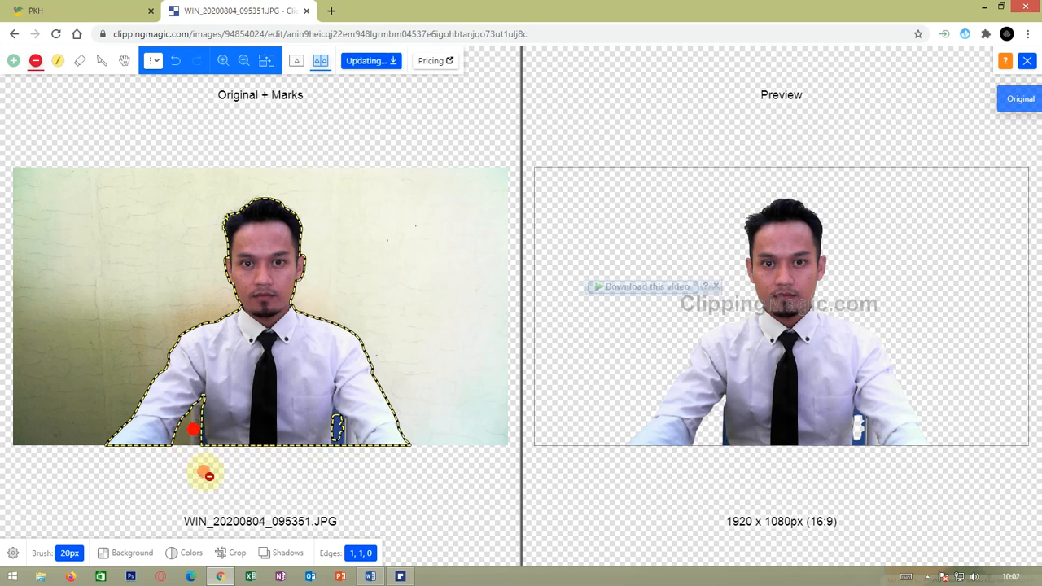
# Step: Mark the right-hand chair and a left-chair spot as background, then return to the name card in Word
pyautogui.moveTo(336, 421)
pyautogui.mouseDown()
pyautogui.moveTo(335, 438)
pyautogui.moveTo(341, 424)
pyautogui.moveTo(350, 446)
pyautogui.mouseUp()
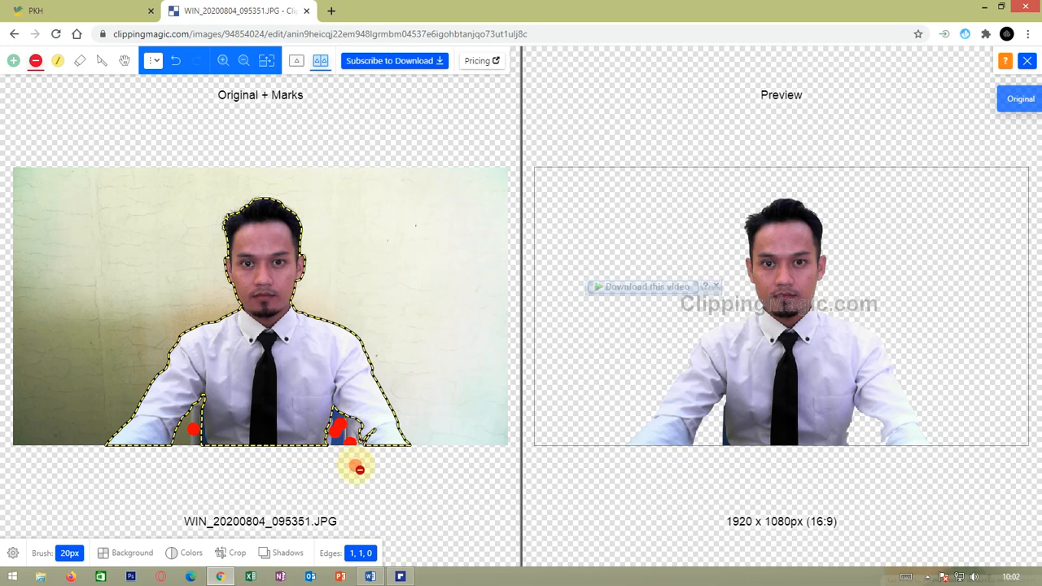
pyautogui.hotkey('ctrl', 'z')
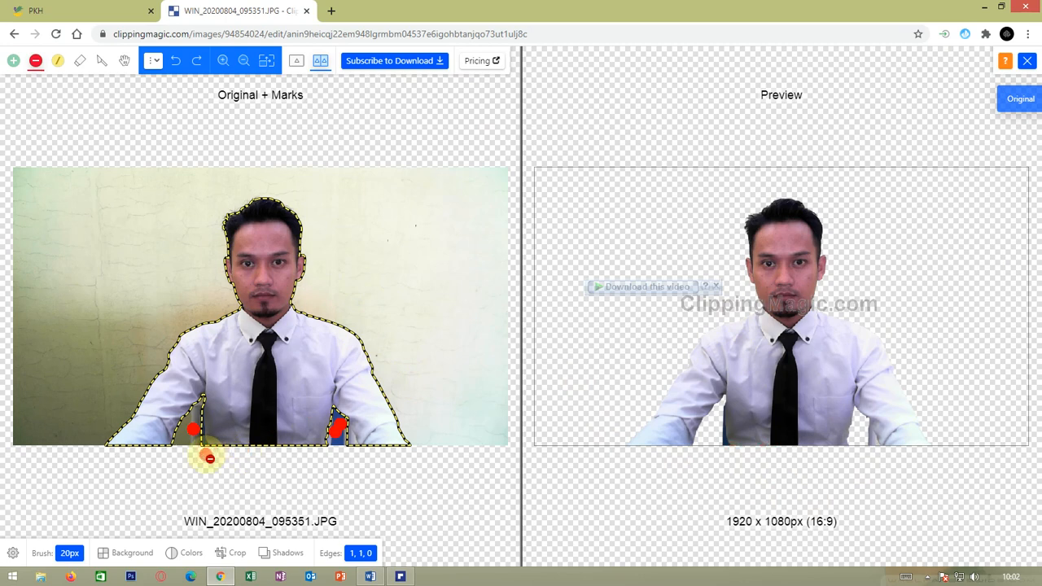
pyautogui.click(205, 444)
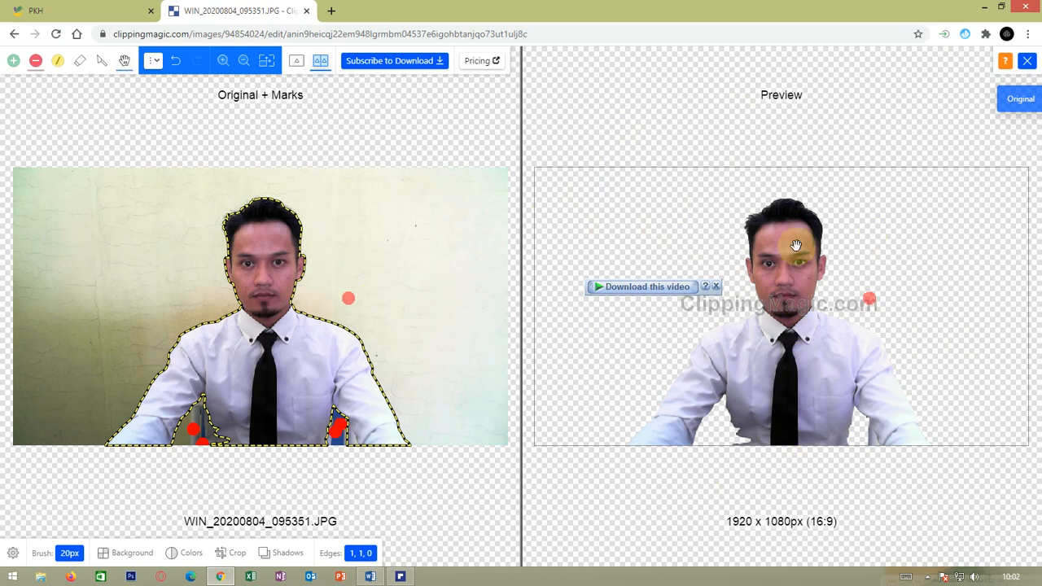
pyautogui.press('b')
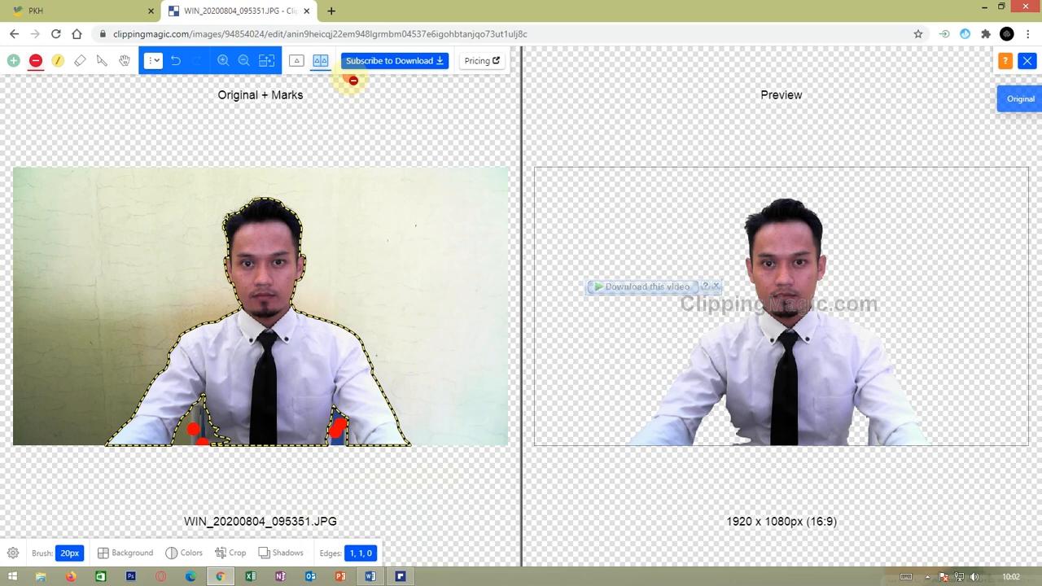
pyautogui.click(370, 577)
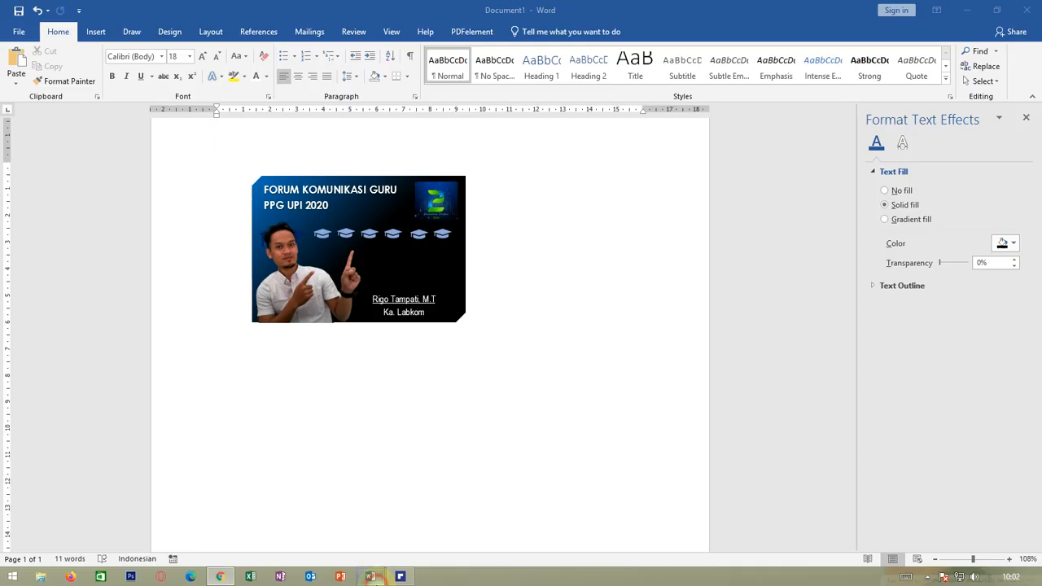